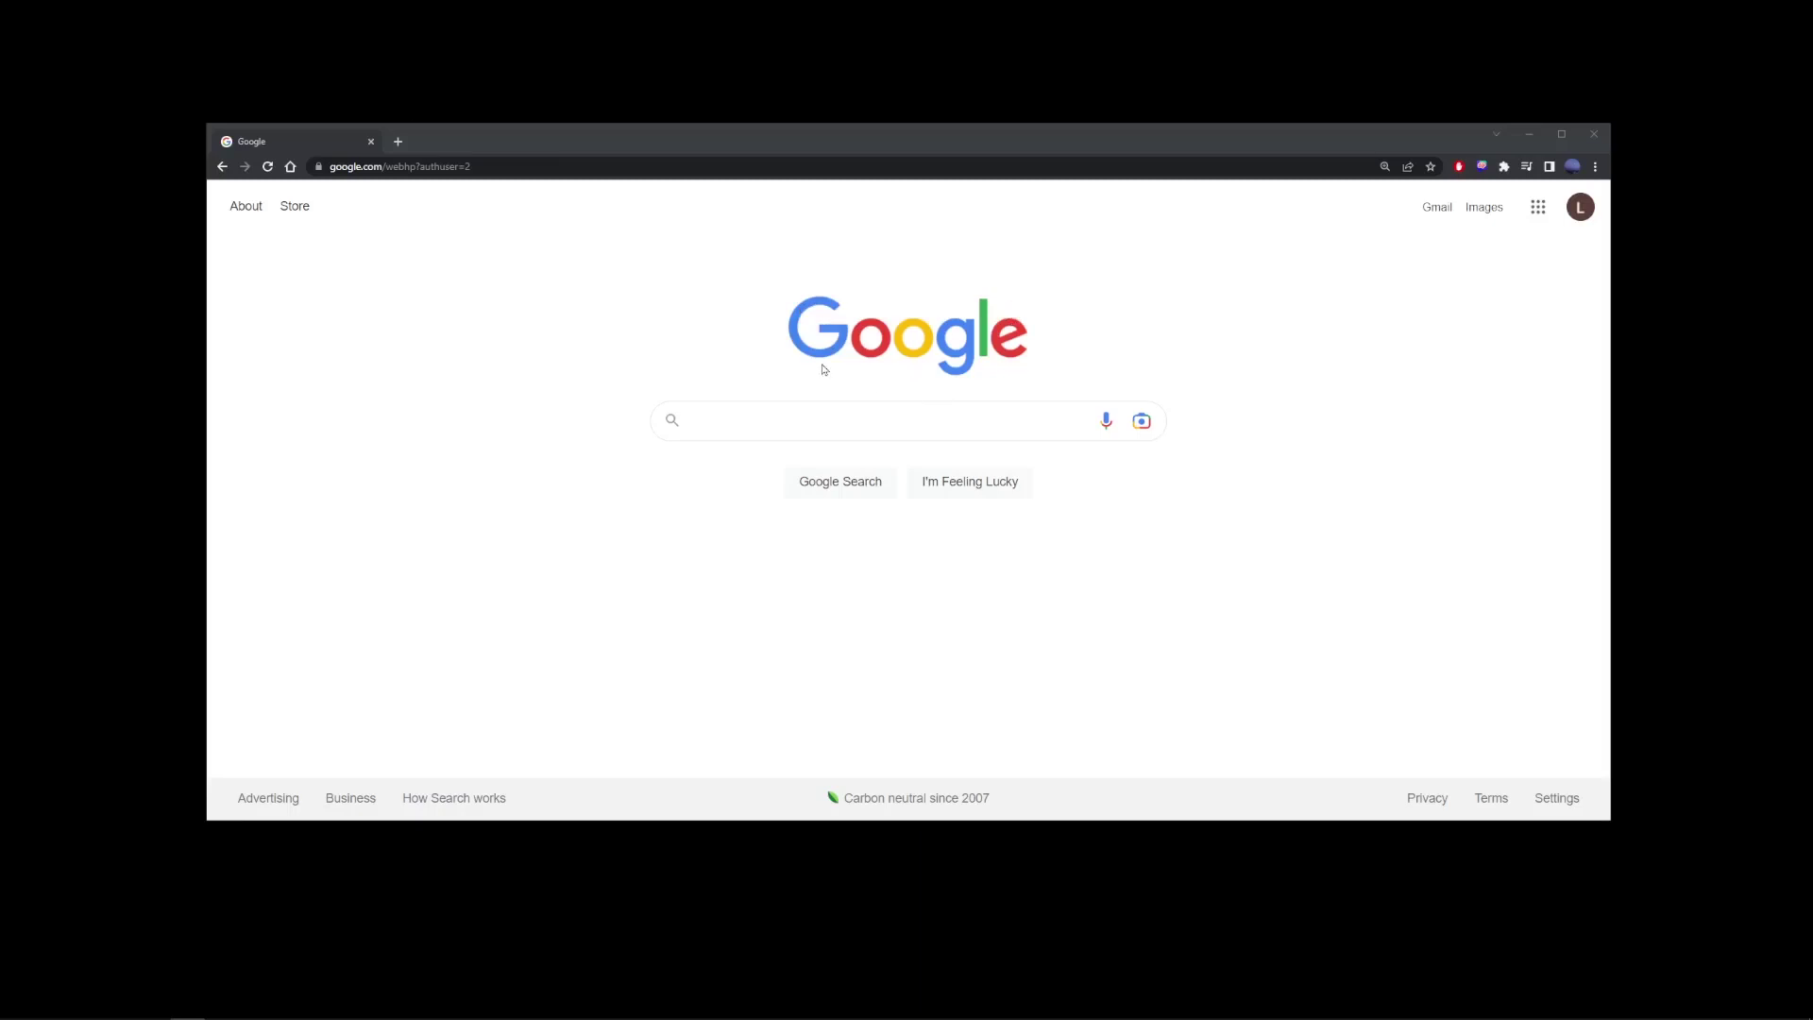
Go to sheets.google.com in Chrome and create a blank spreadsheet
click(712, 163)
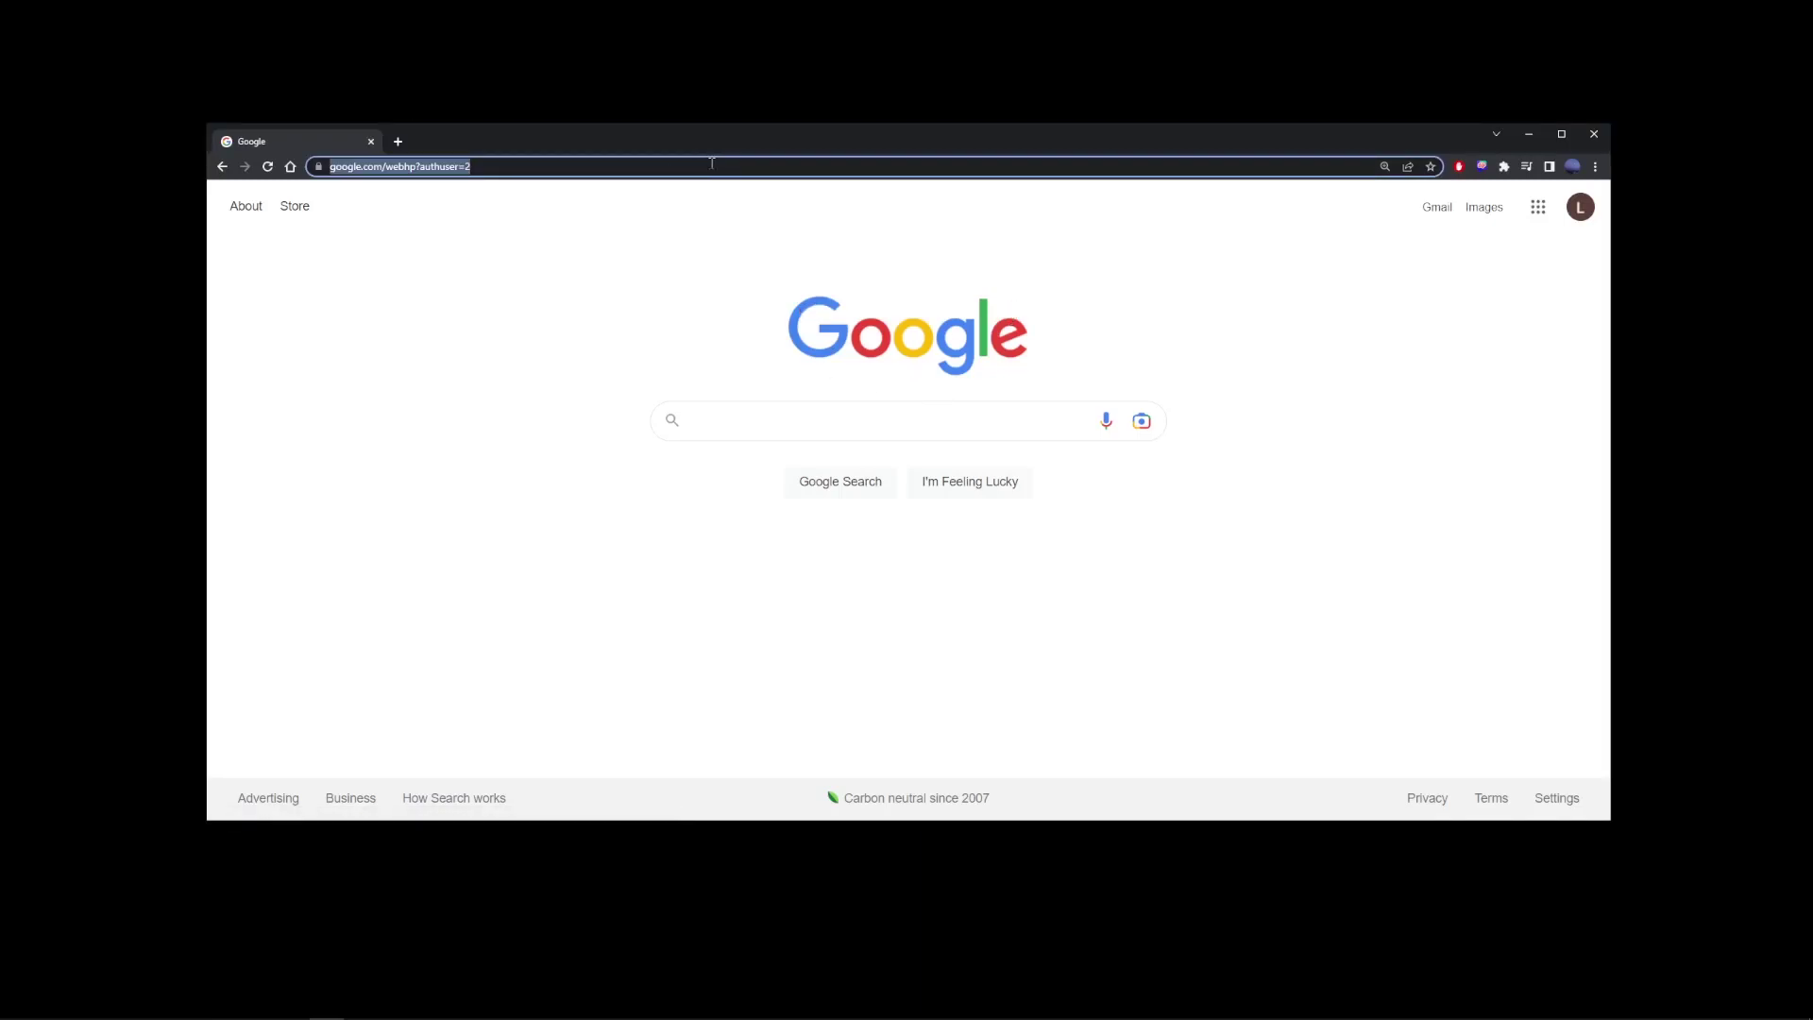
text(sheets.google.com)
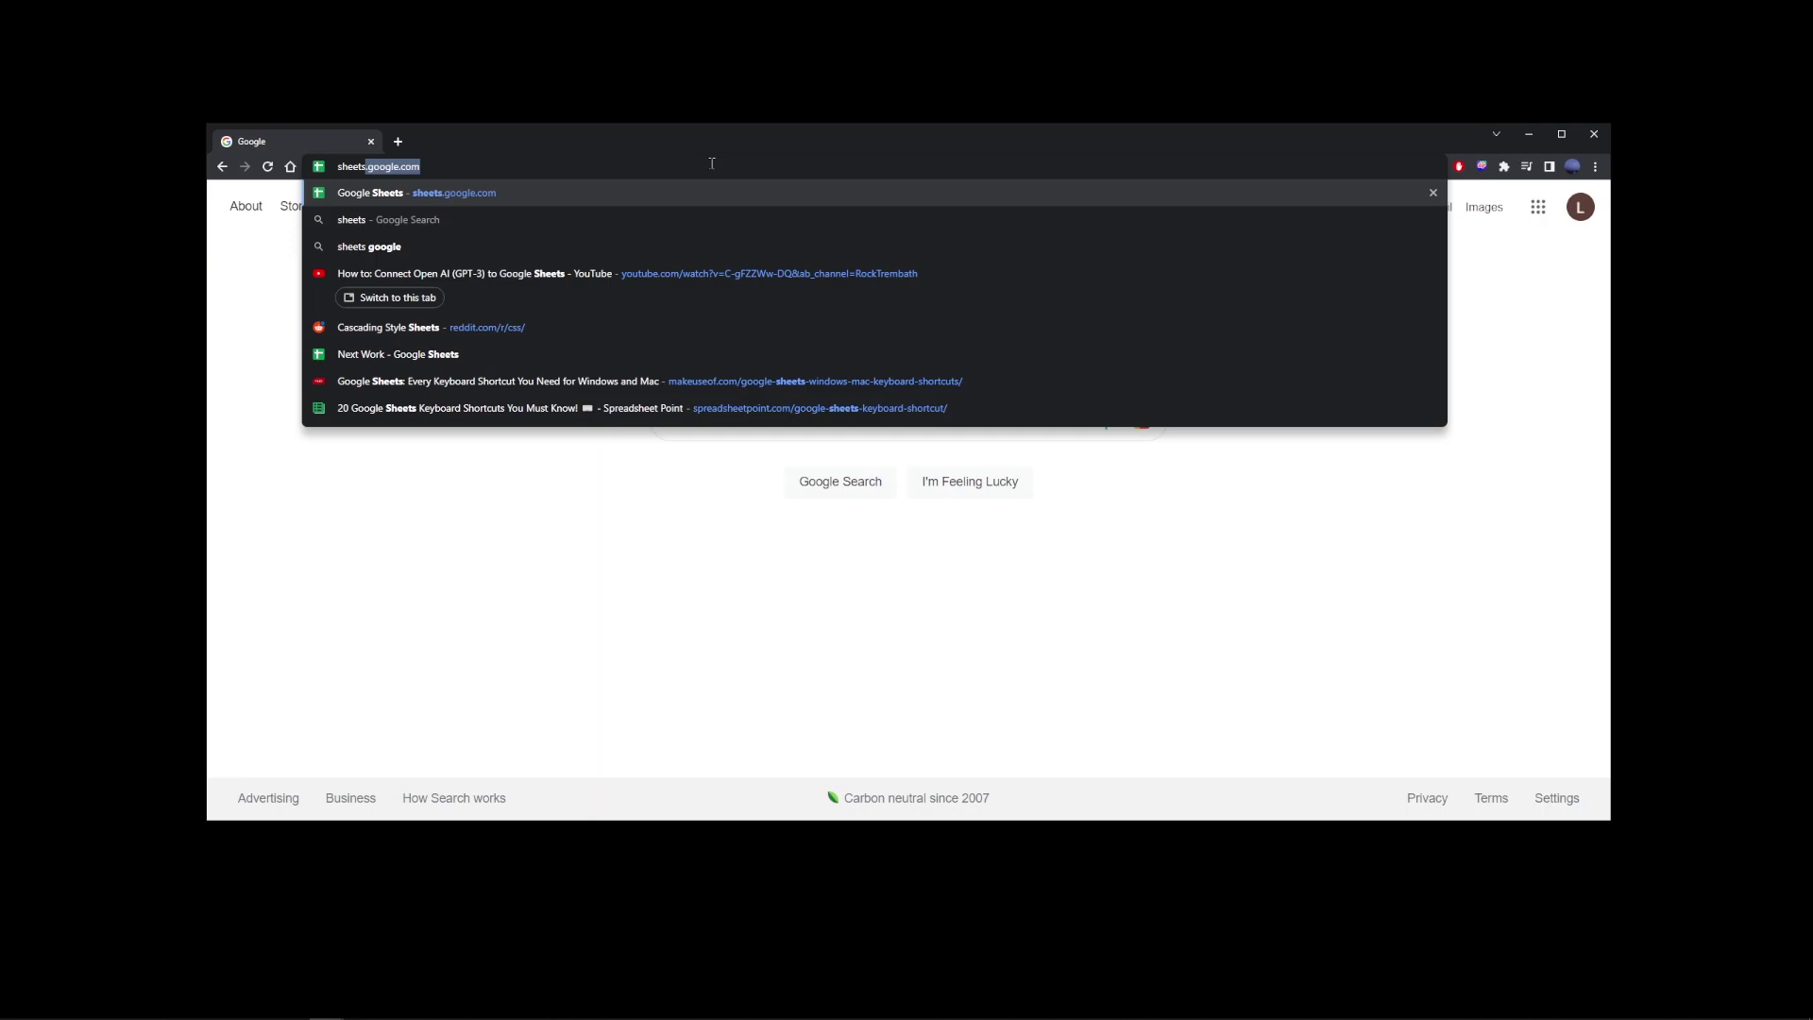
key(Return)
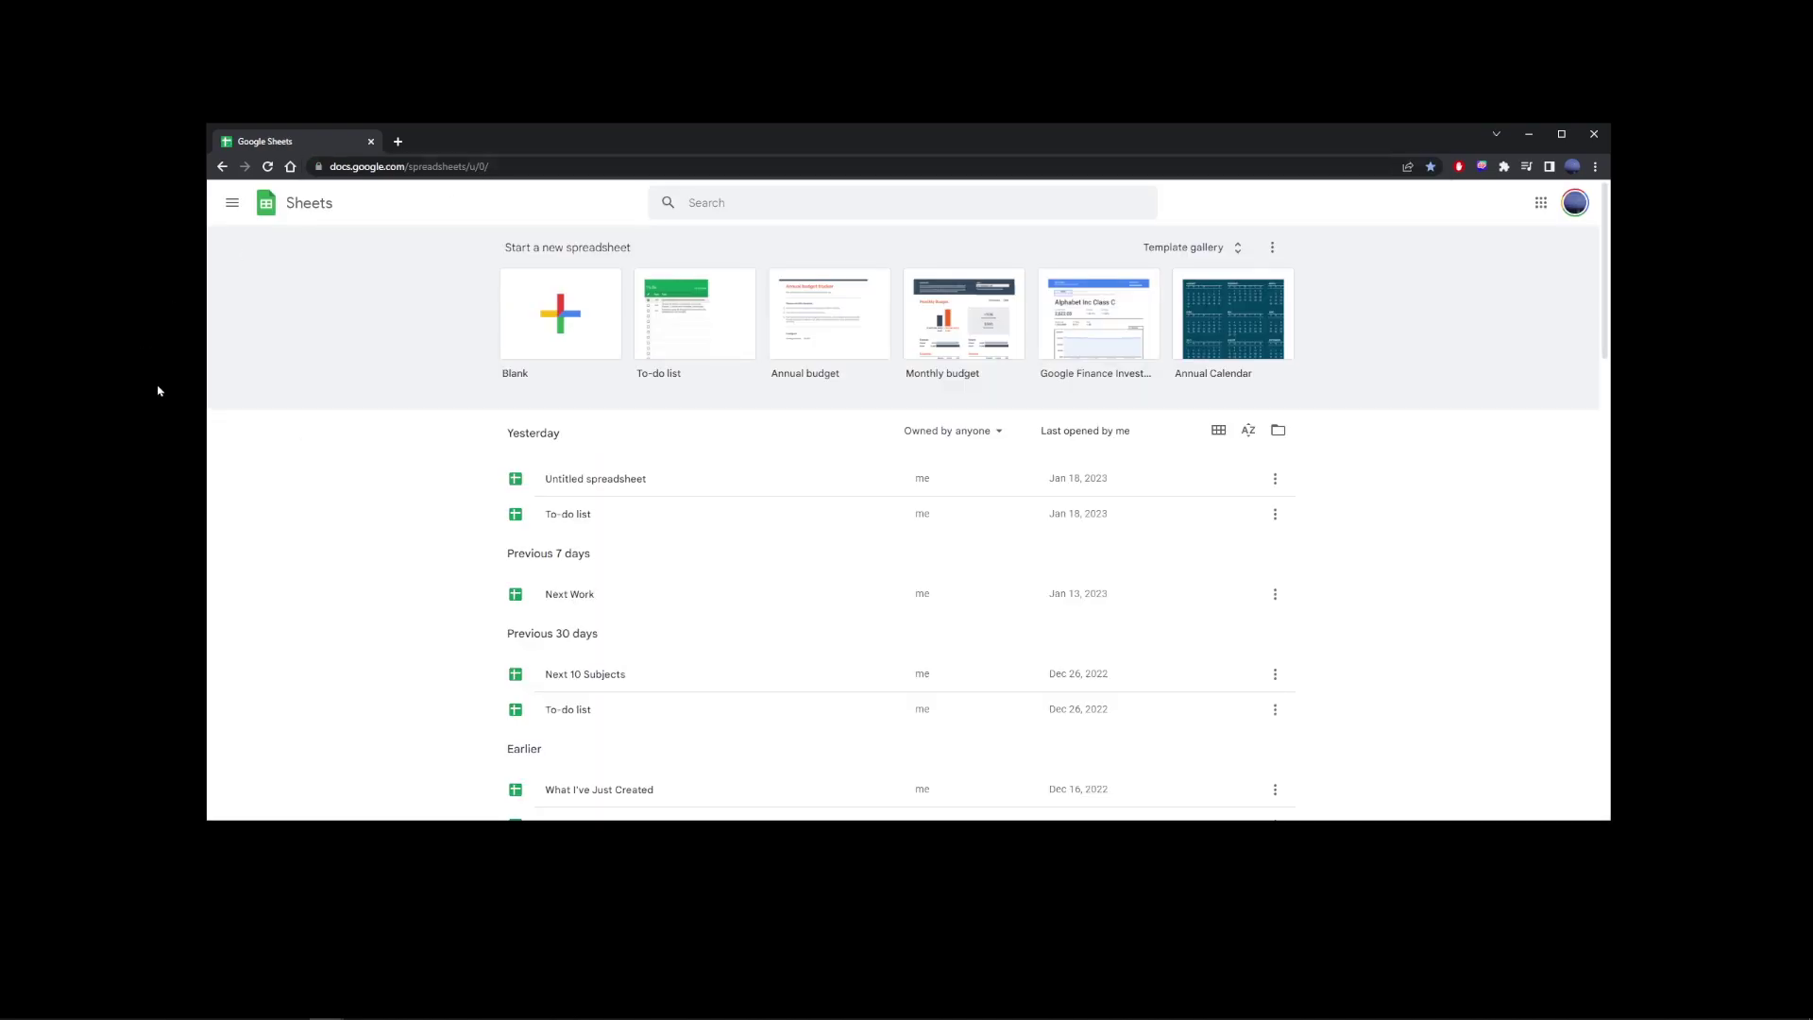
click(579, 326)
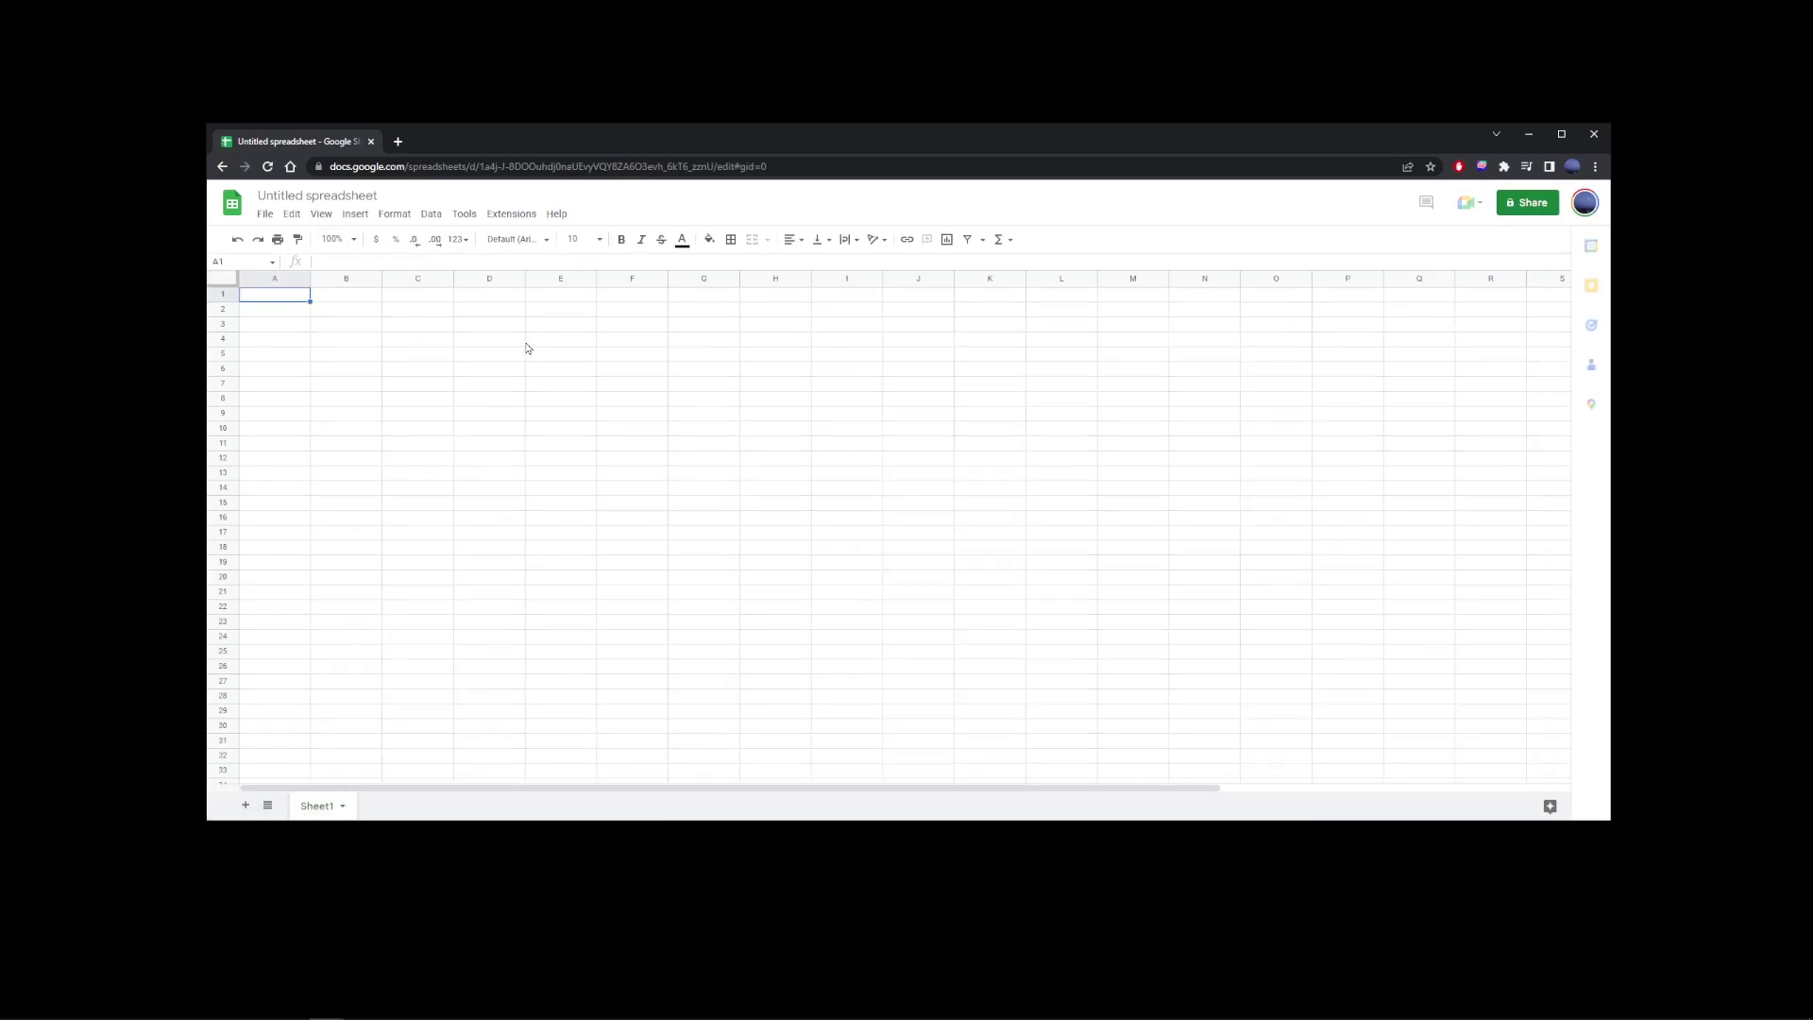
Title the spreadsheet 'How to connect to Open AI' and open Extensions > Apps Script
click(727, 73)
click(907, 144)
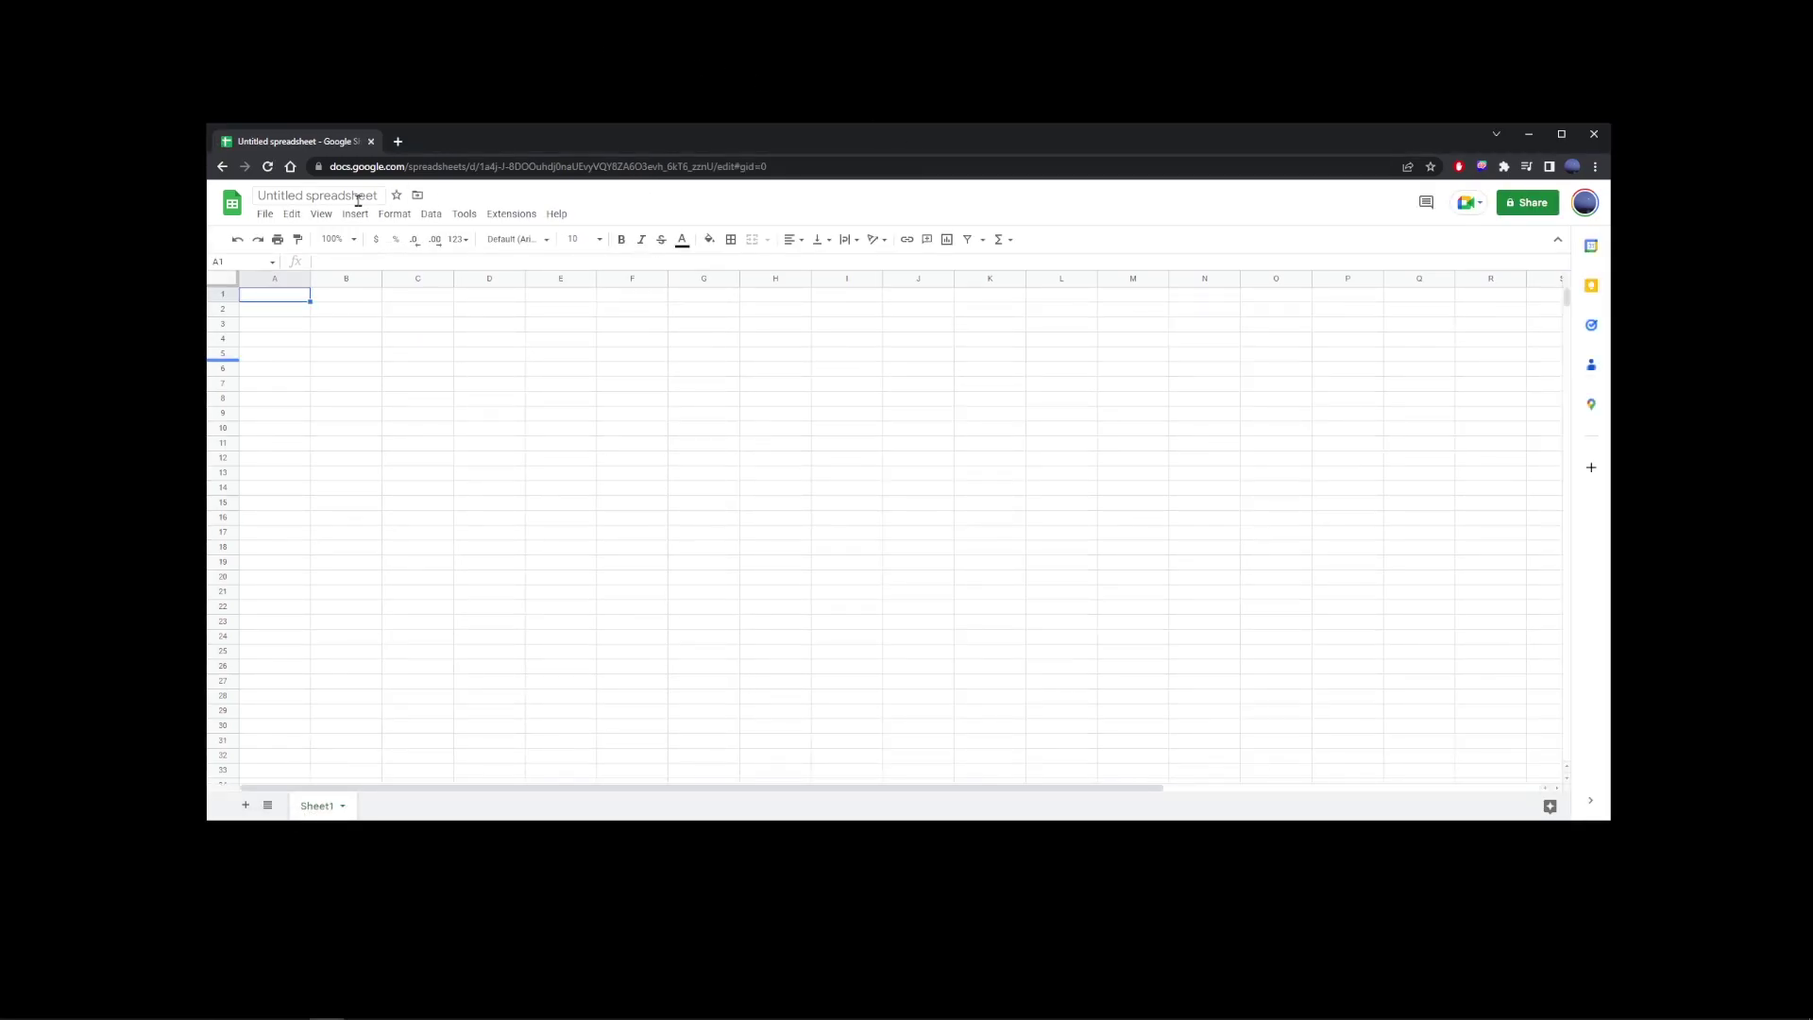
click(311, 197)
text(How to connec t to Ope)
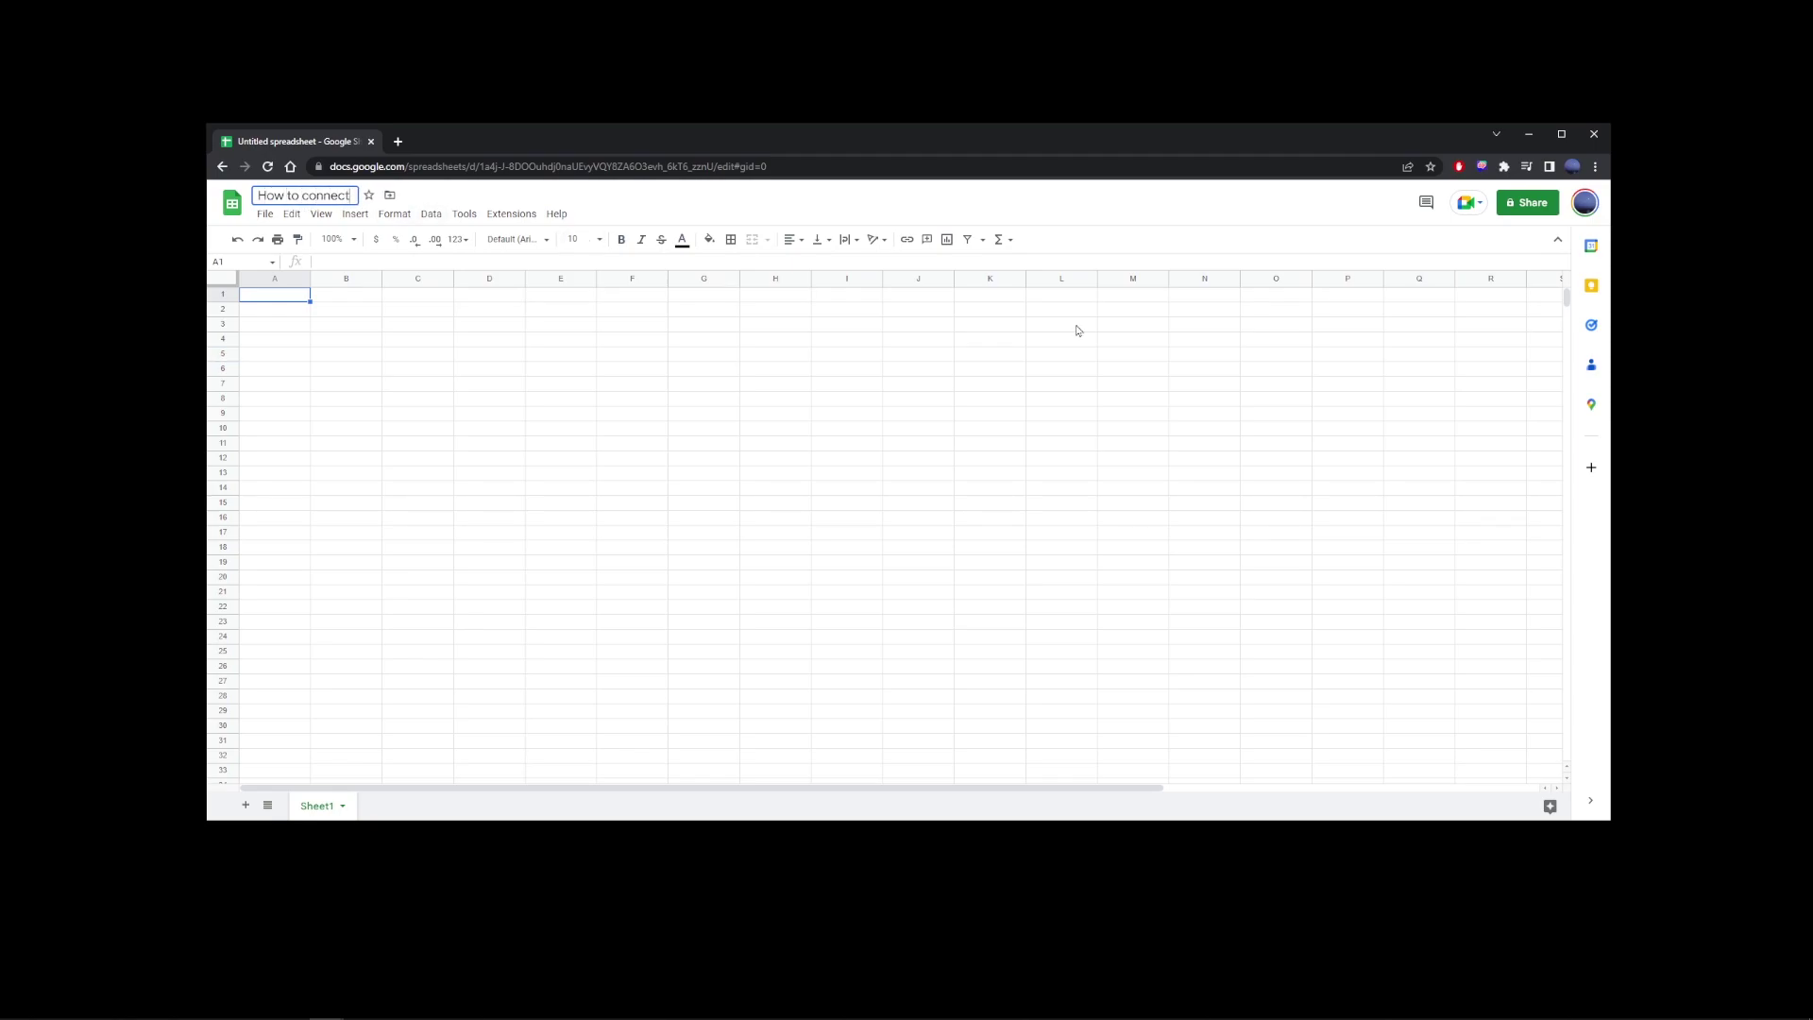
text(n AI)
key(Return)
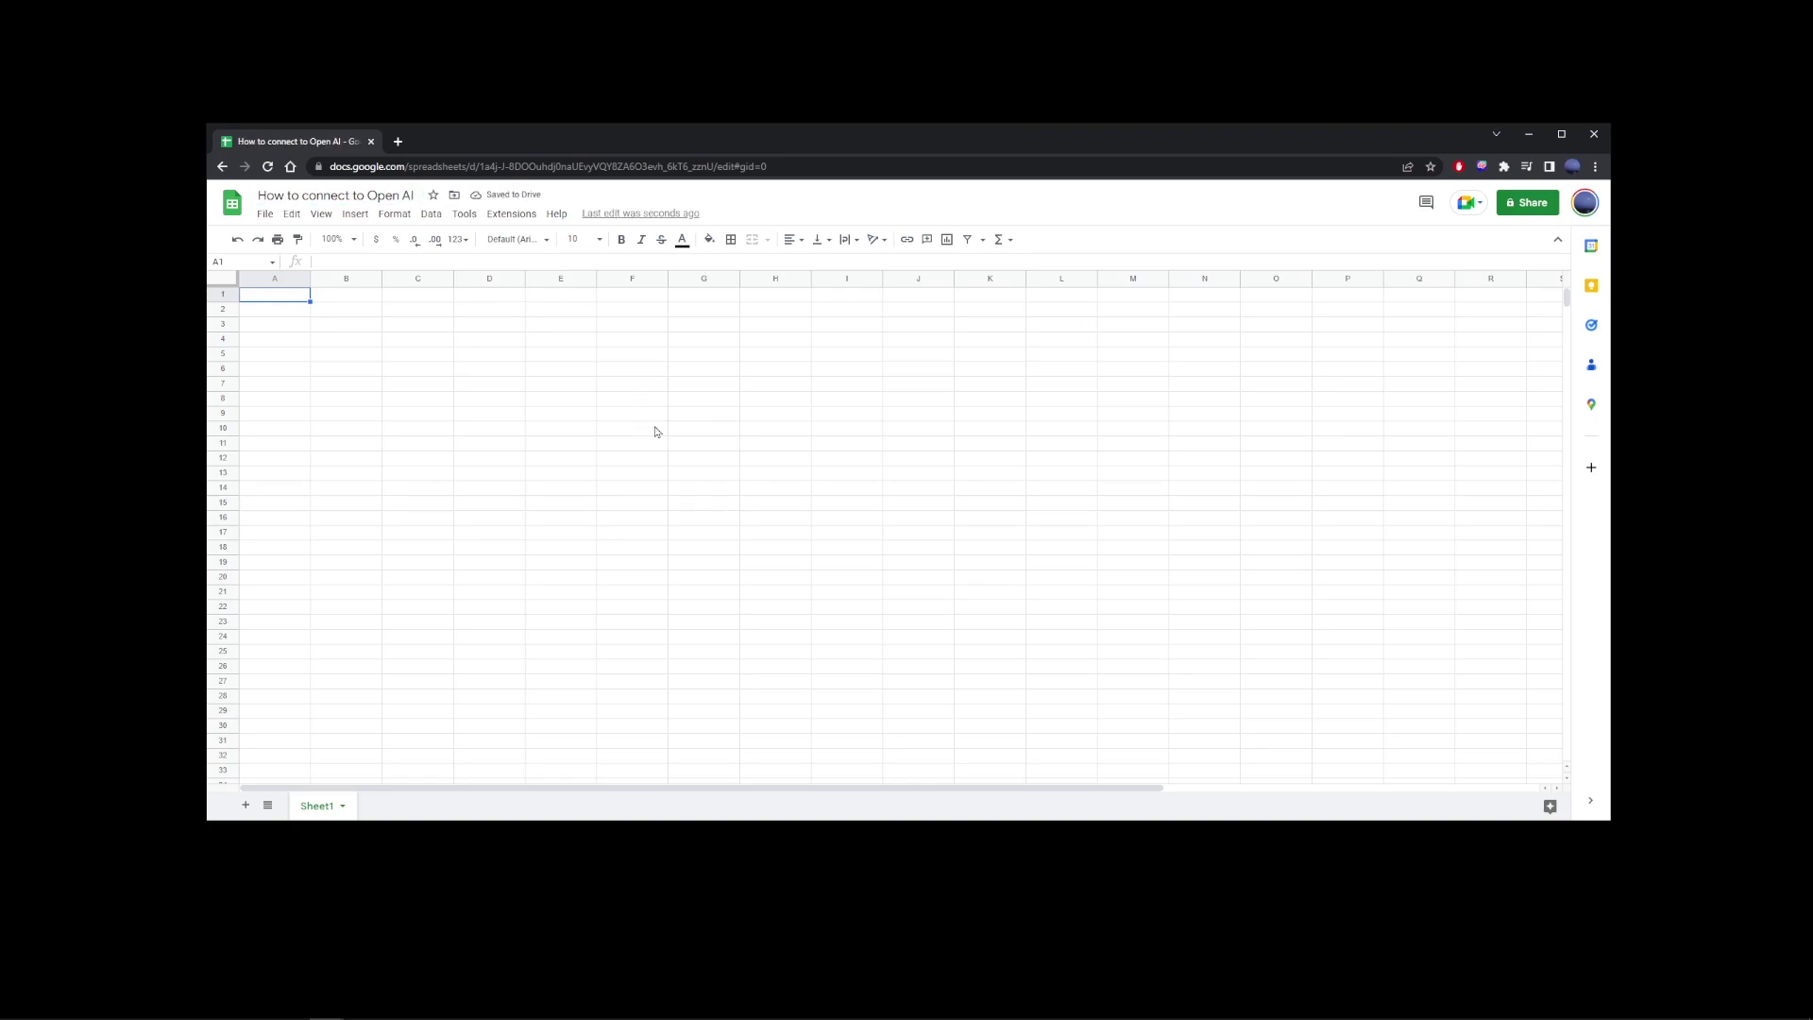
click(508, 216)
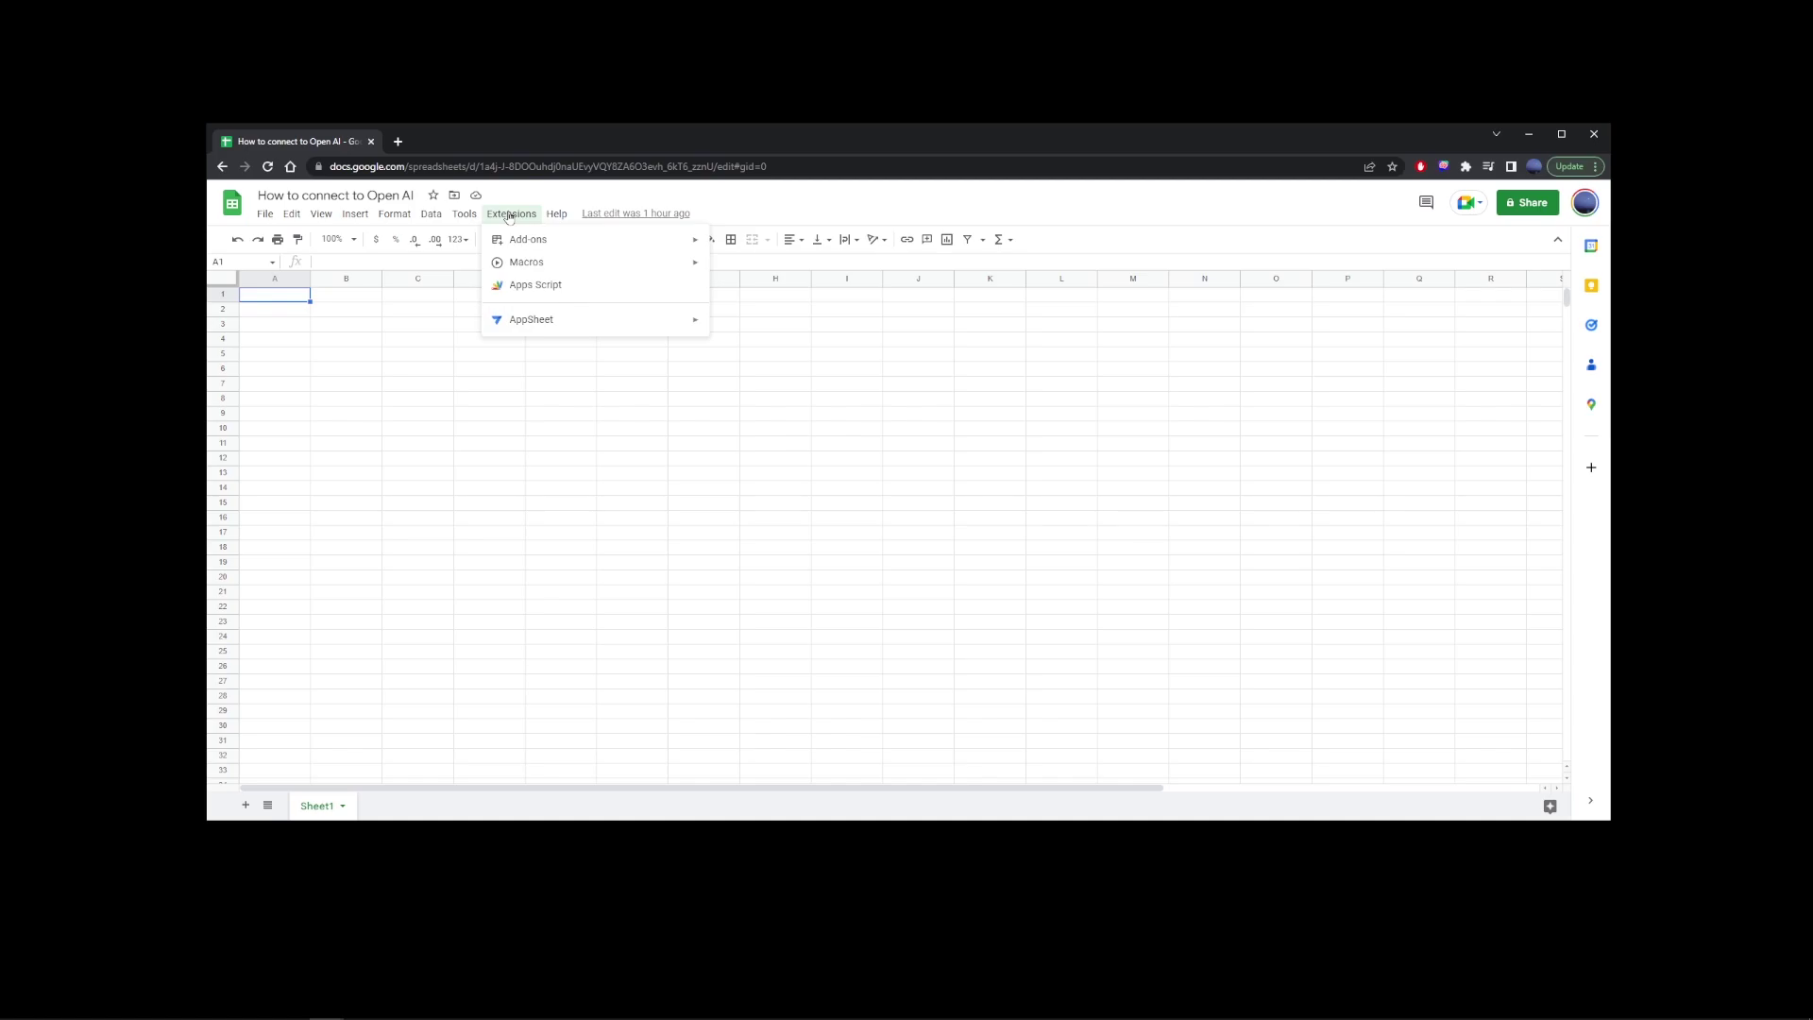
click(557, 286)
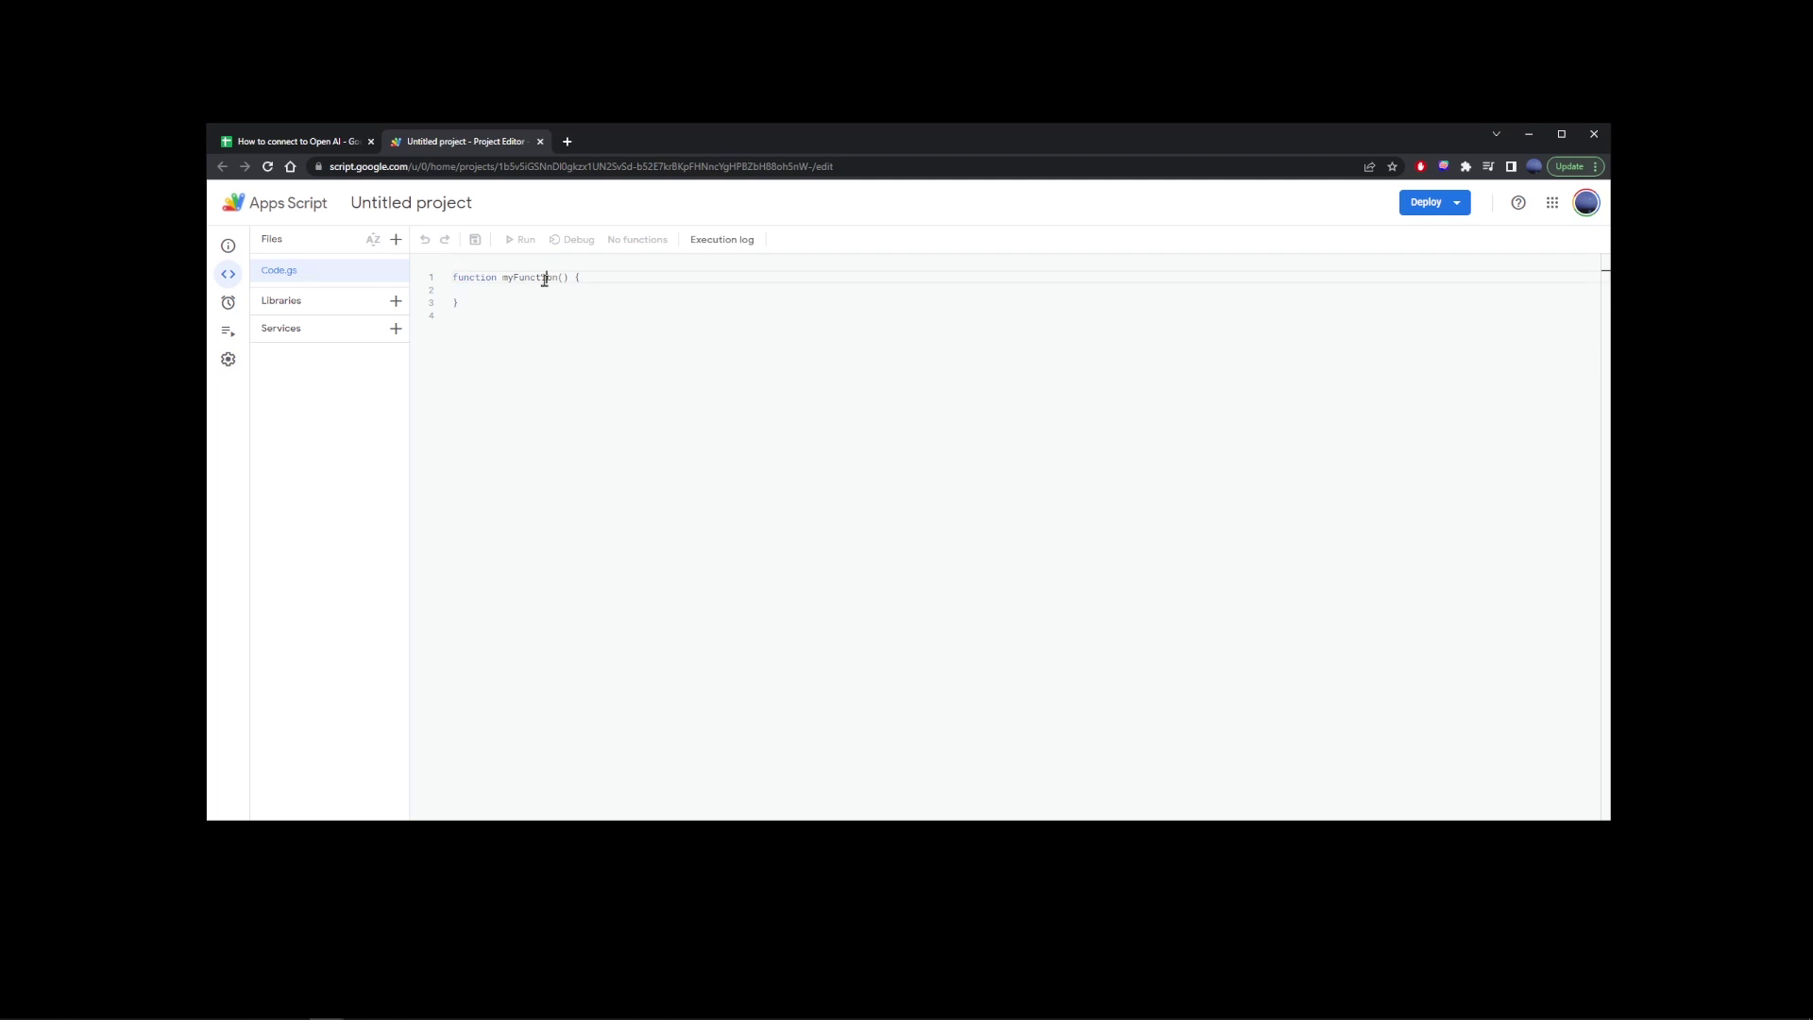
Delete the default myFunction code in Code.gs and move to the Semicolon.dev GPT3 script article
double_click(529, 277)
click(456, 299)
key(ctrl+a)
key(BackSpace)
drag(413, 308, 881, 309)
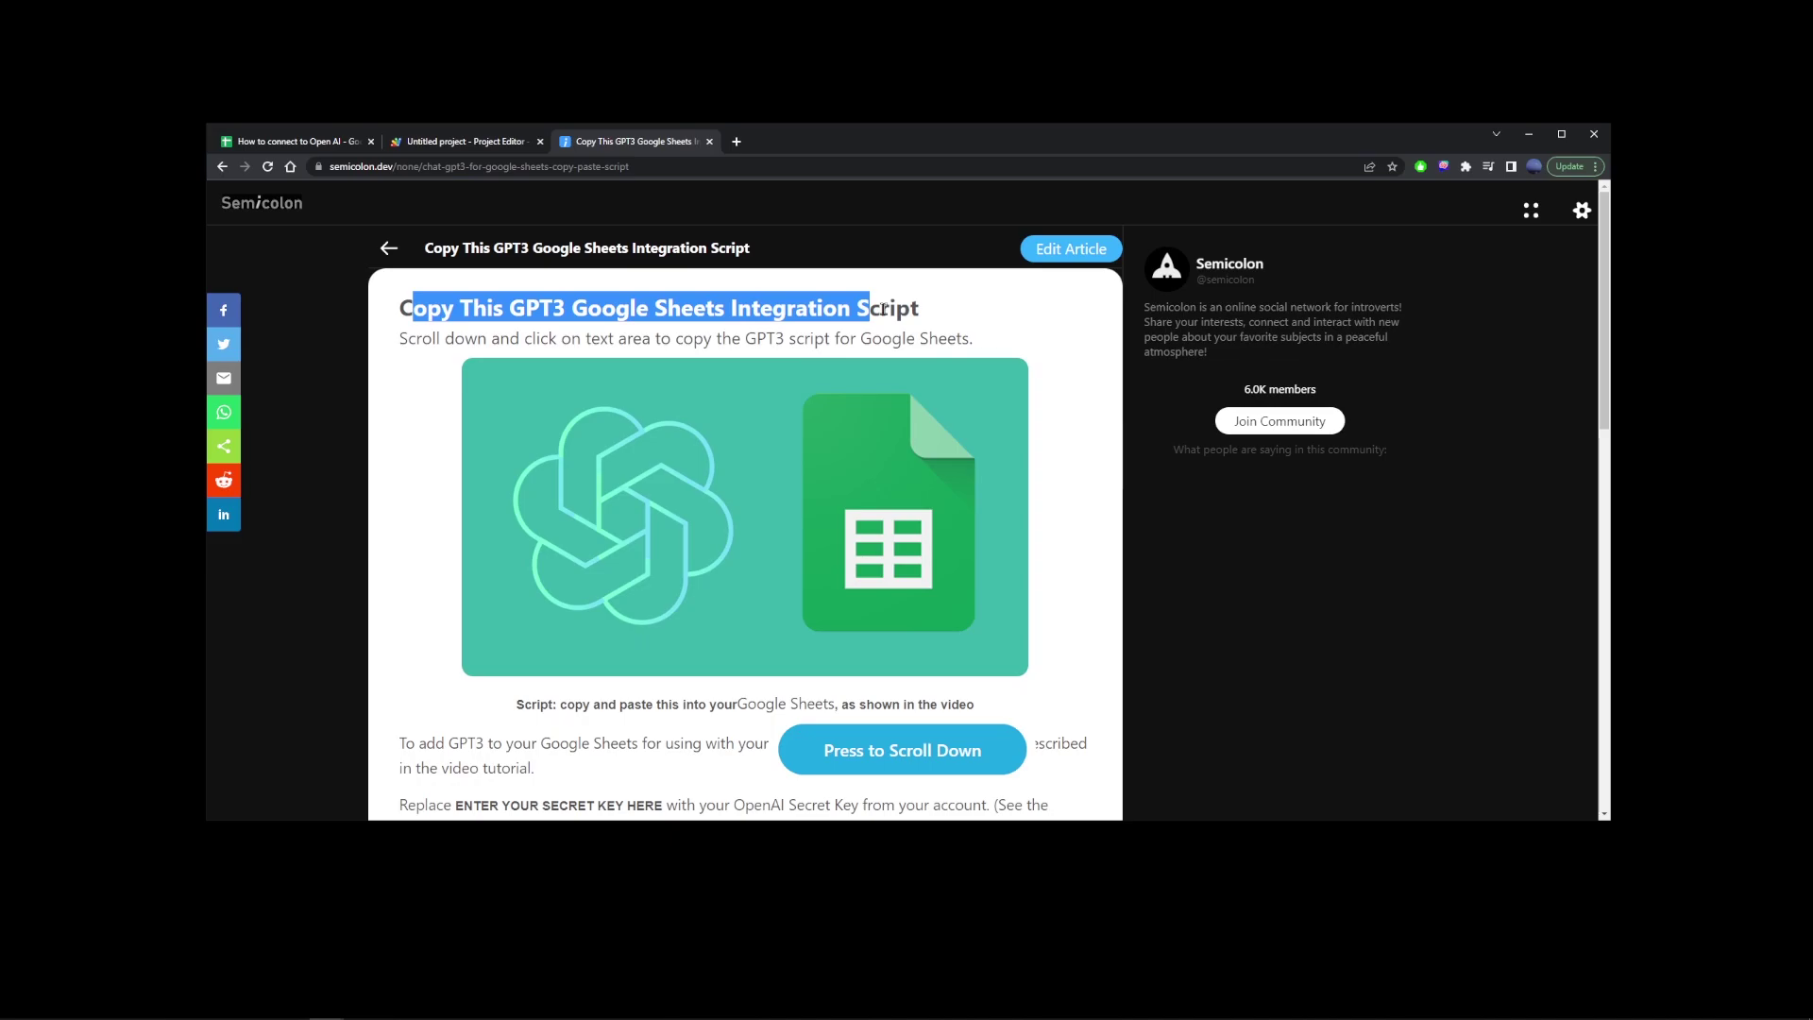
Copy the full GPT-3 integration script from the article's code box and return to Apps Script
drag(880, 309, 912, 310)
click(926, 310)
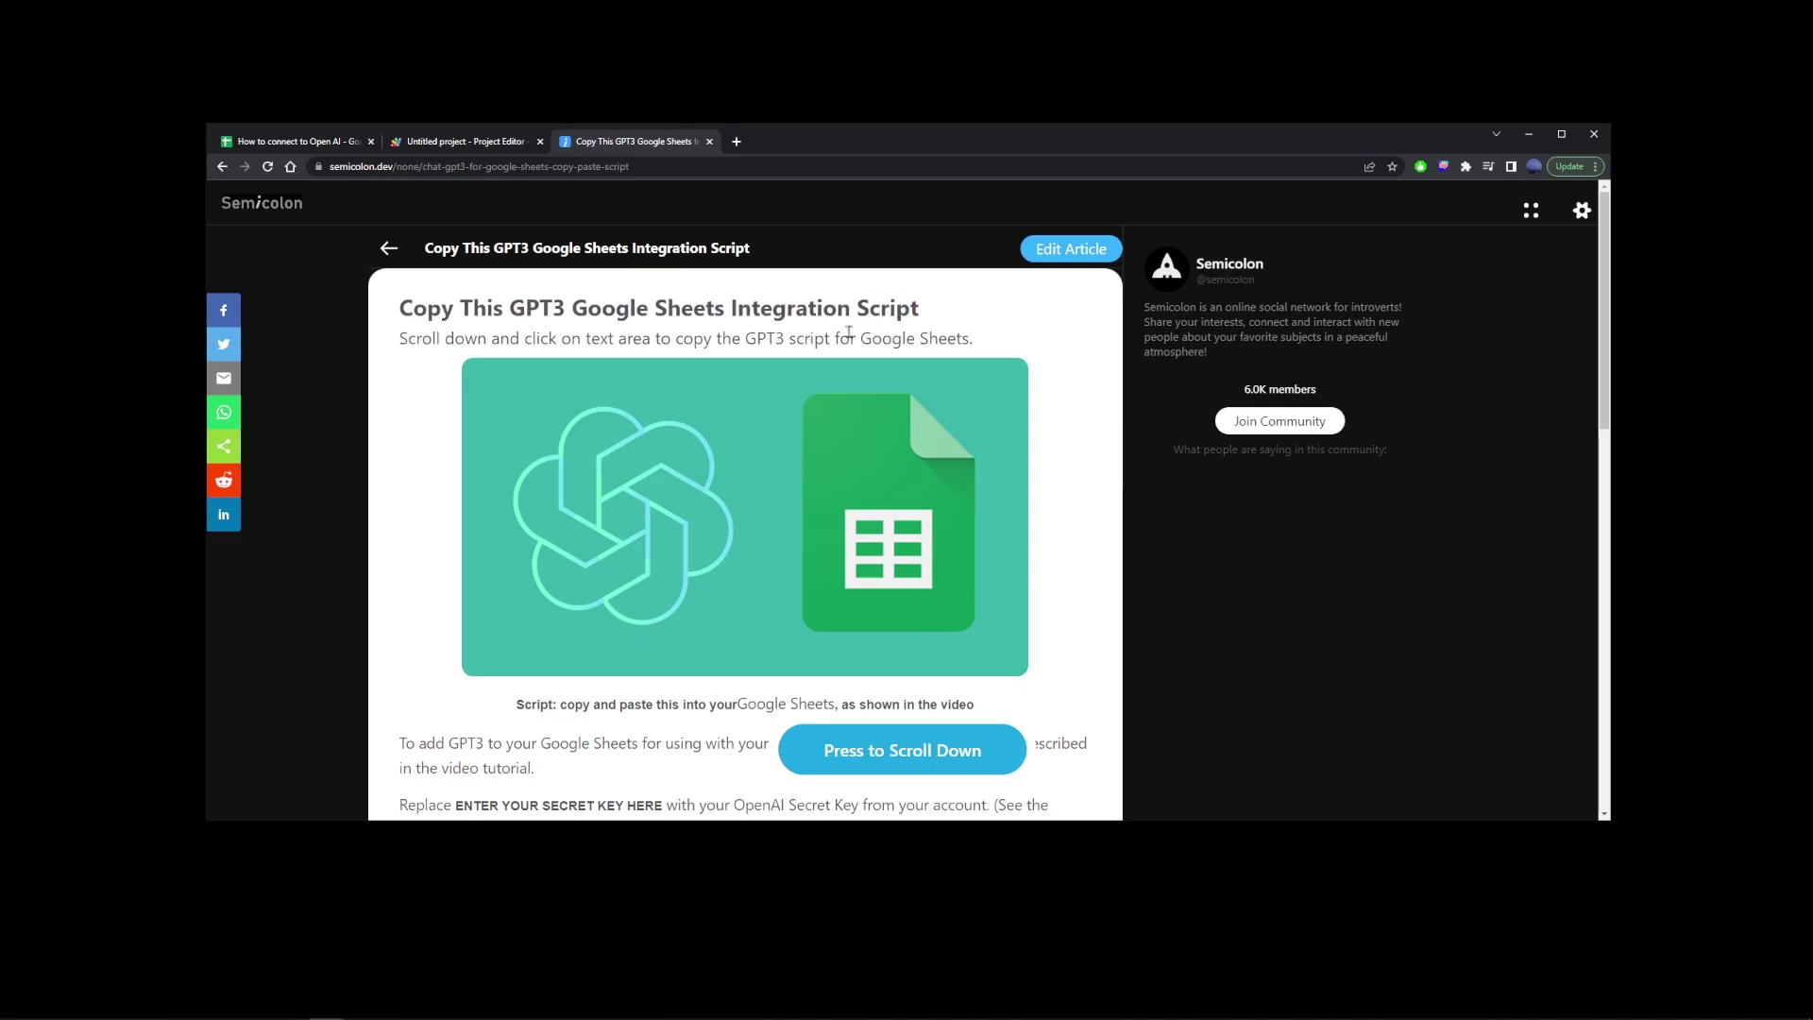
click(903, 747)
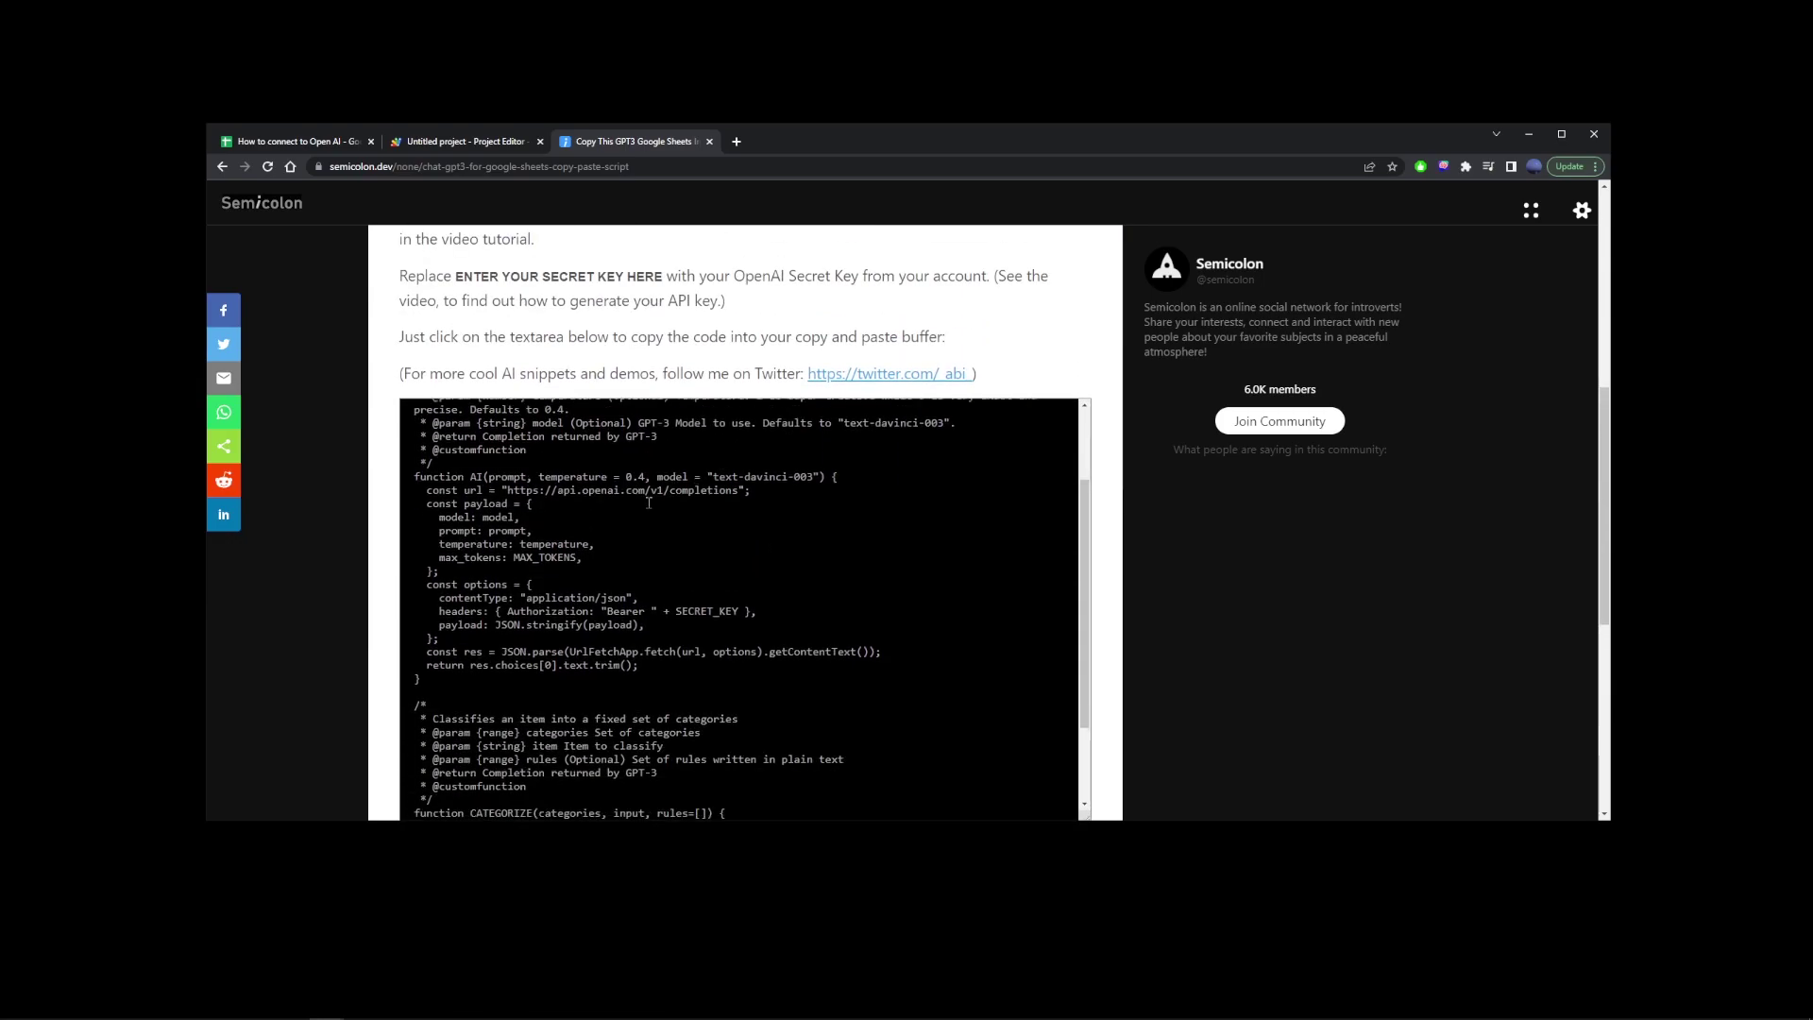
click(652, 470)
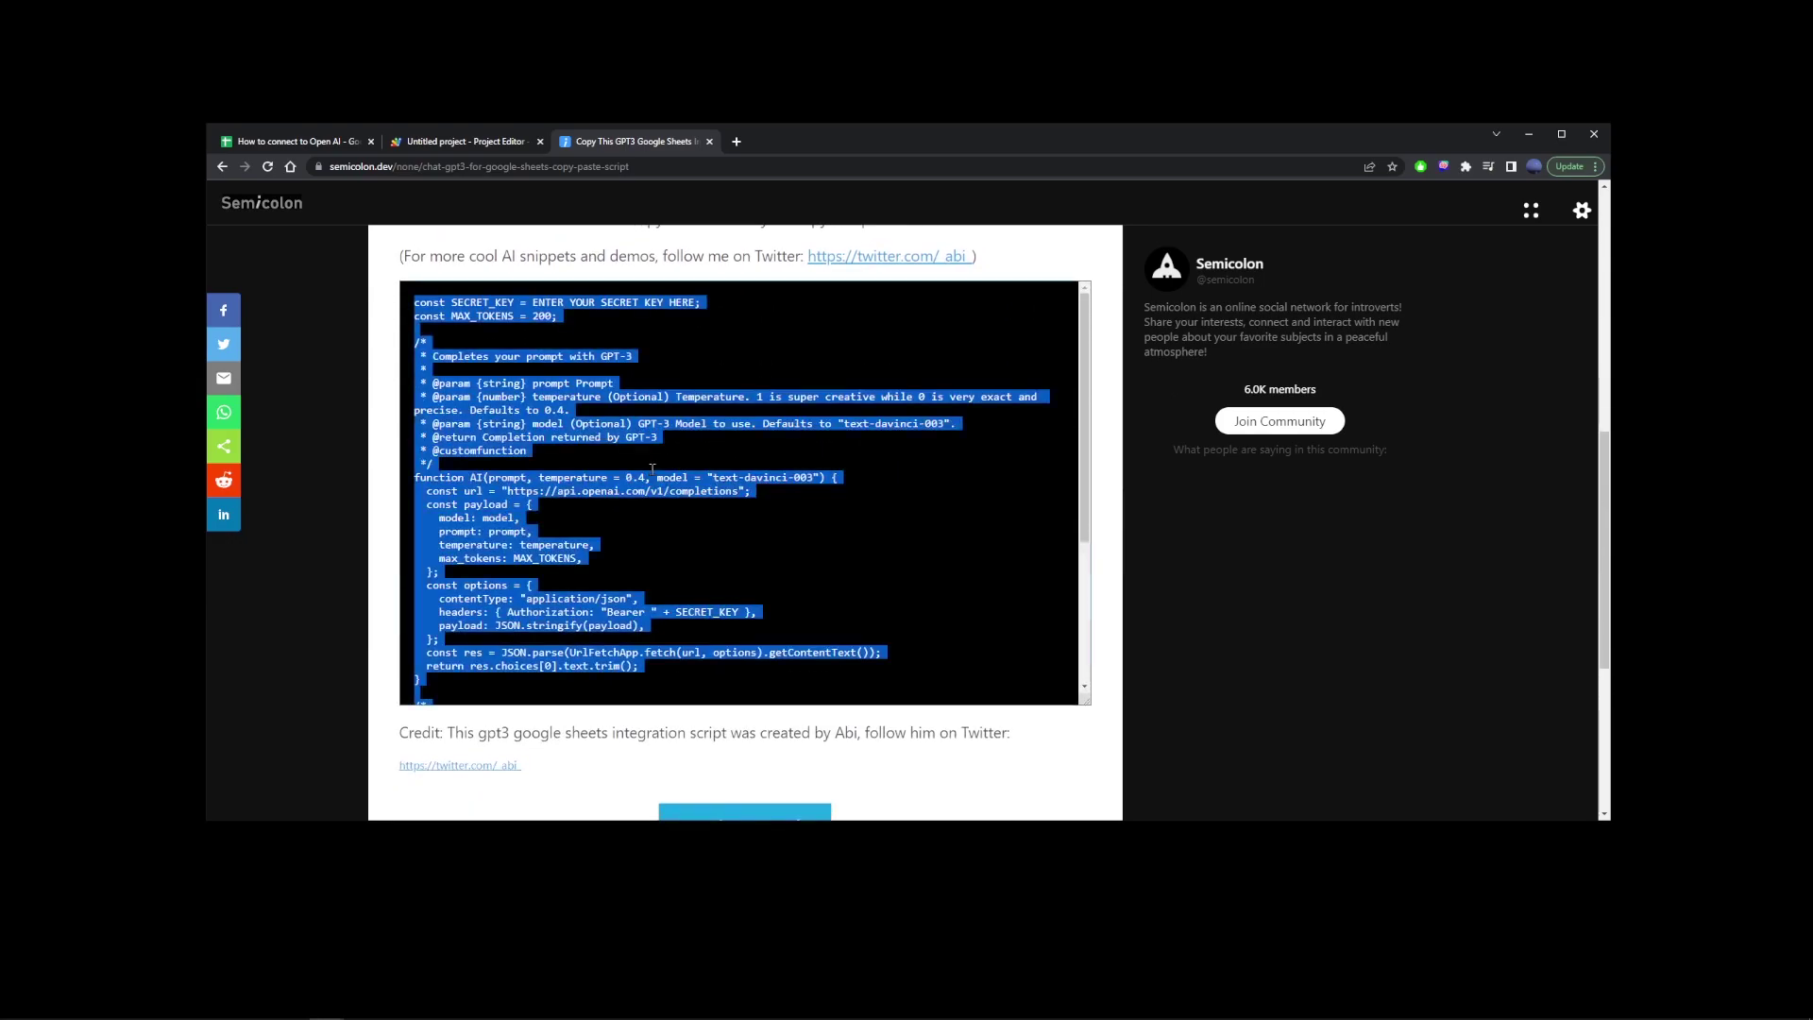
right_click(526, 412)
click(575, 469)
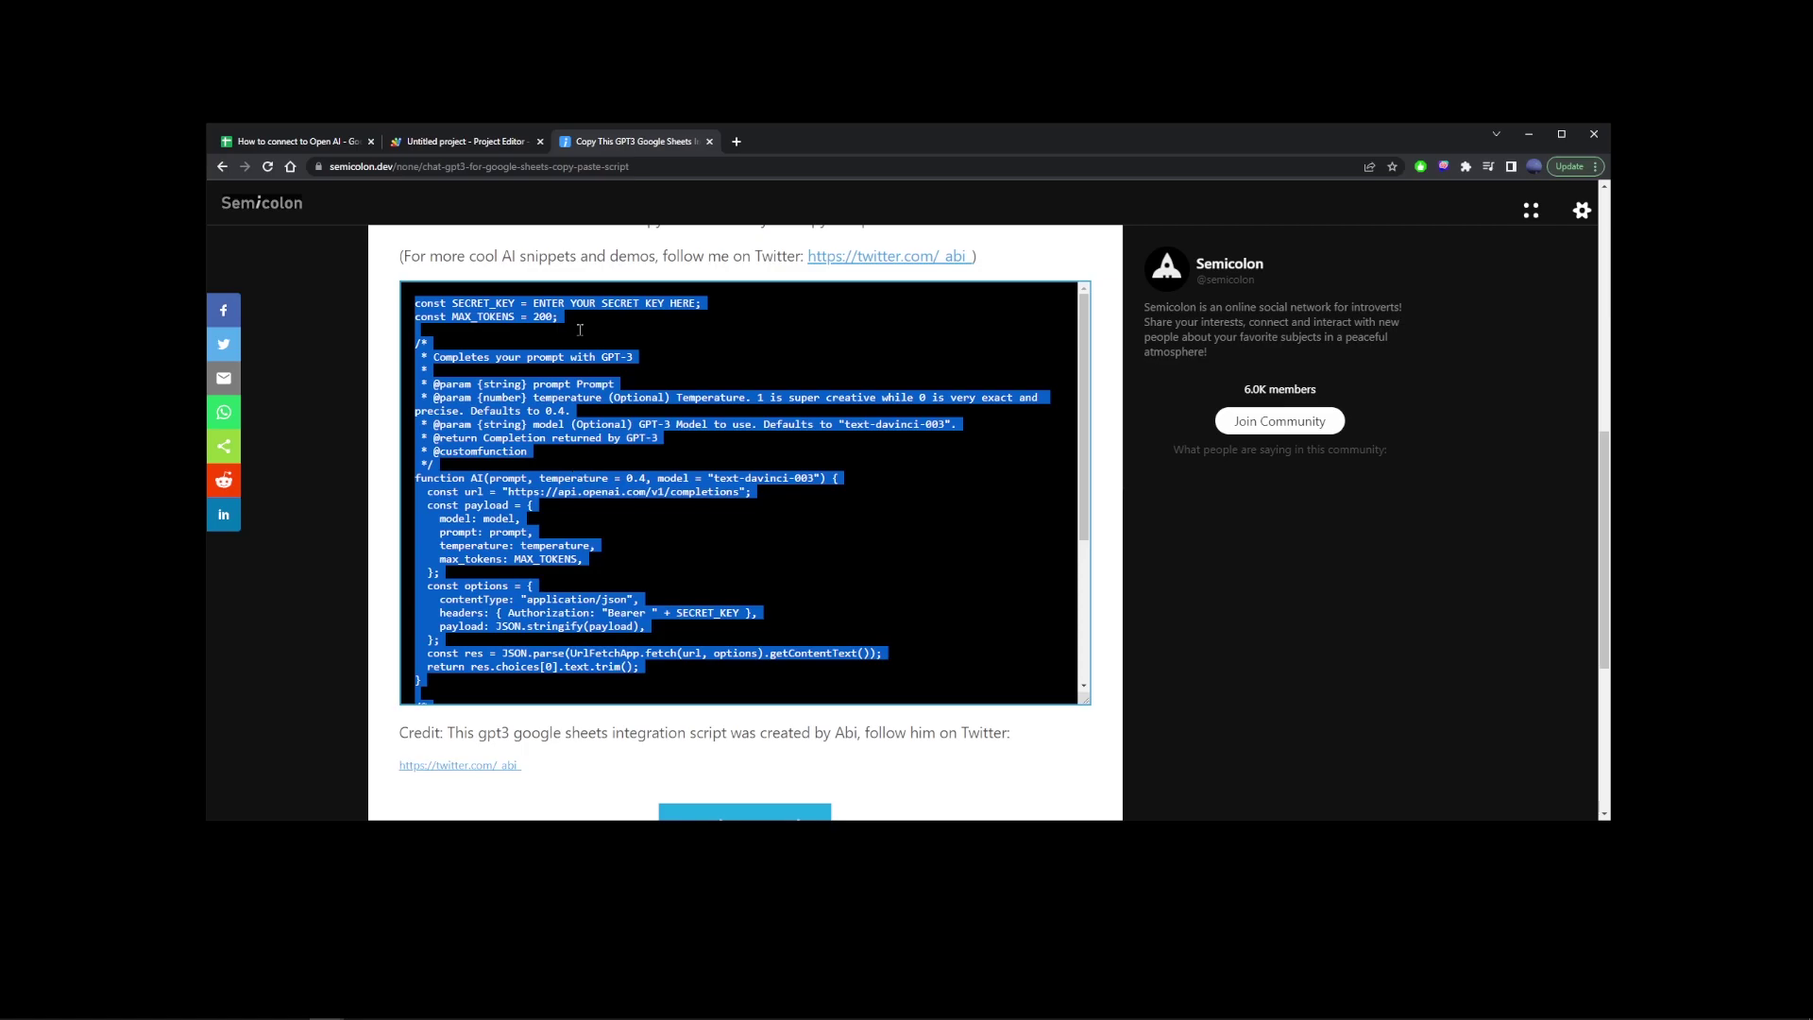
click(441, 146)
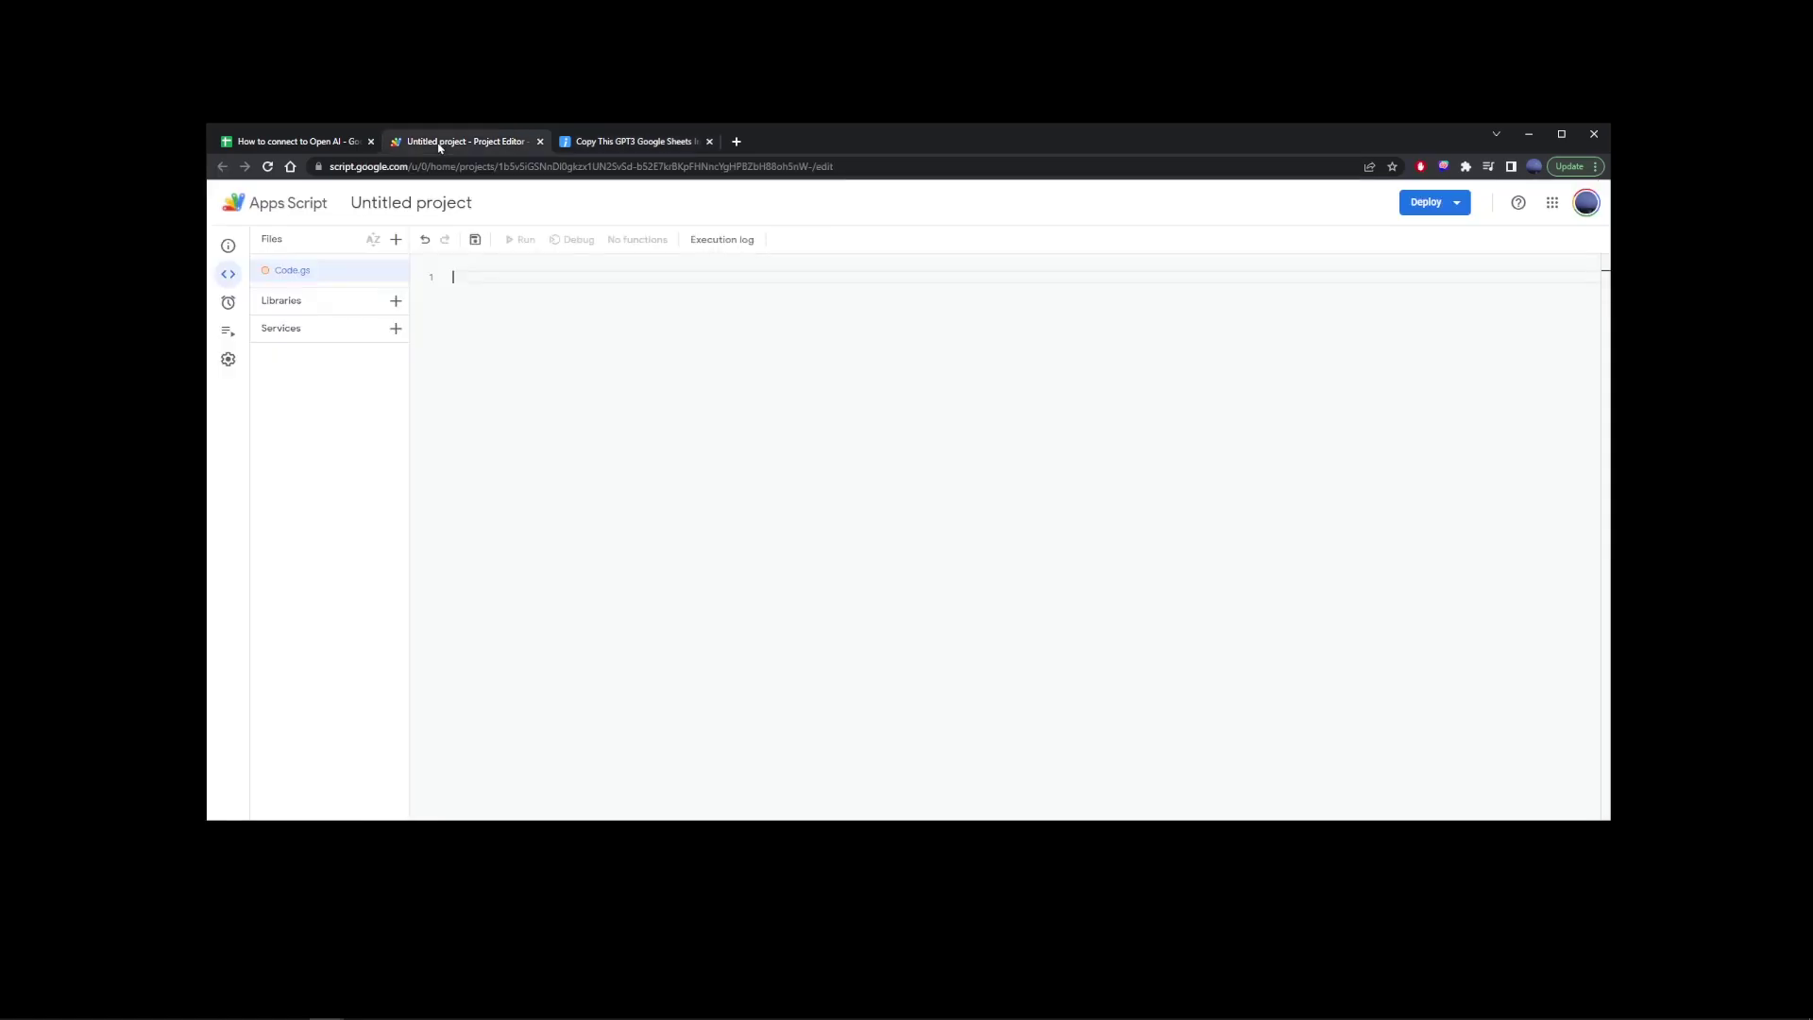
Paste the GPT-3 script into Code.gs, save the project, and select the ENTER YOUR SECRET KEY HERE placeholder
right_click(477, 277)
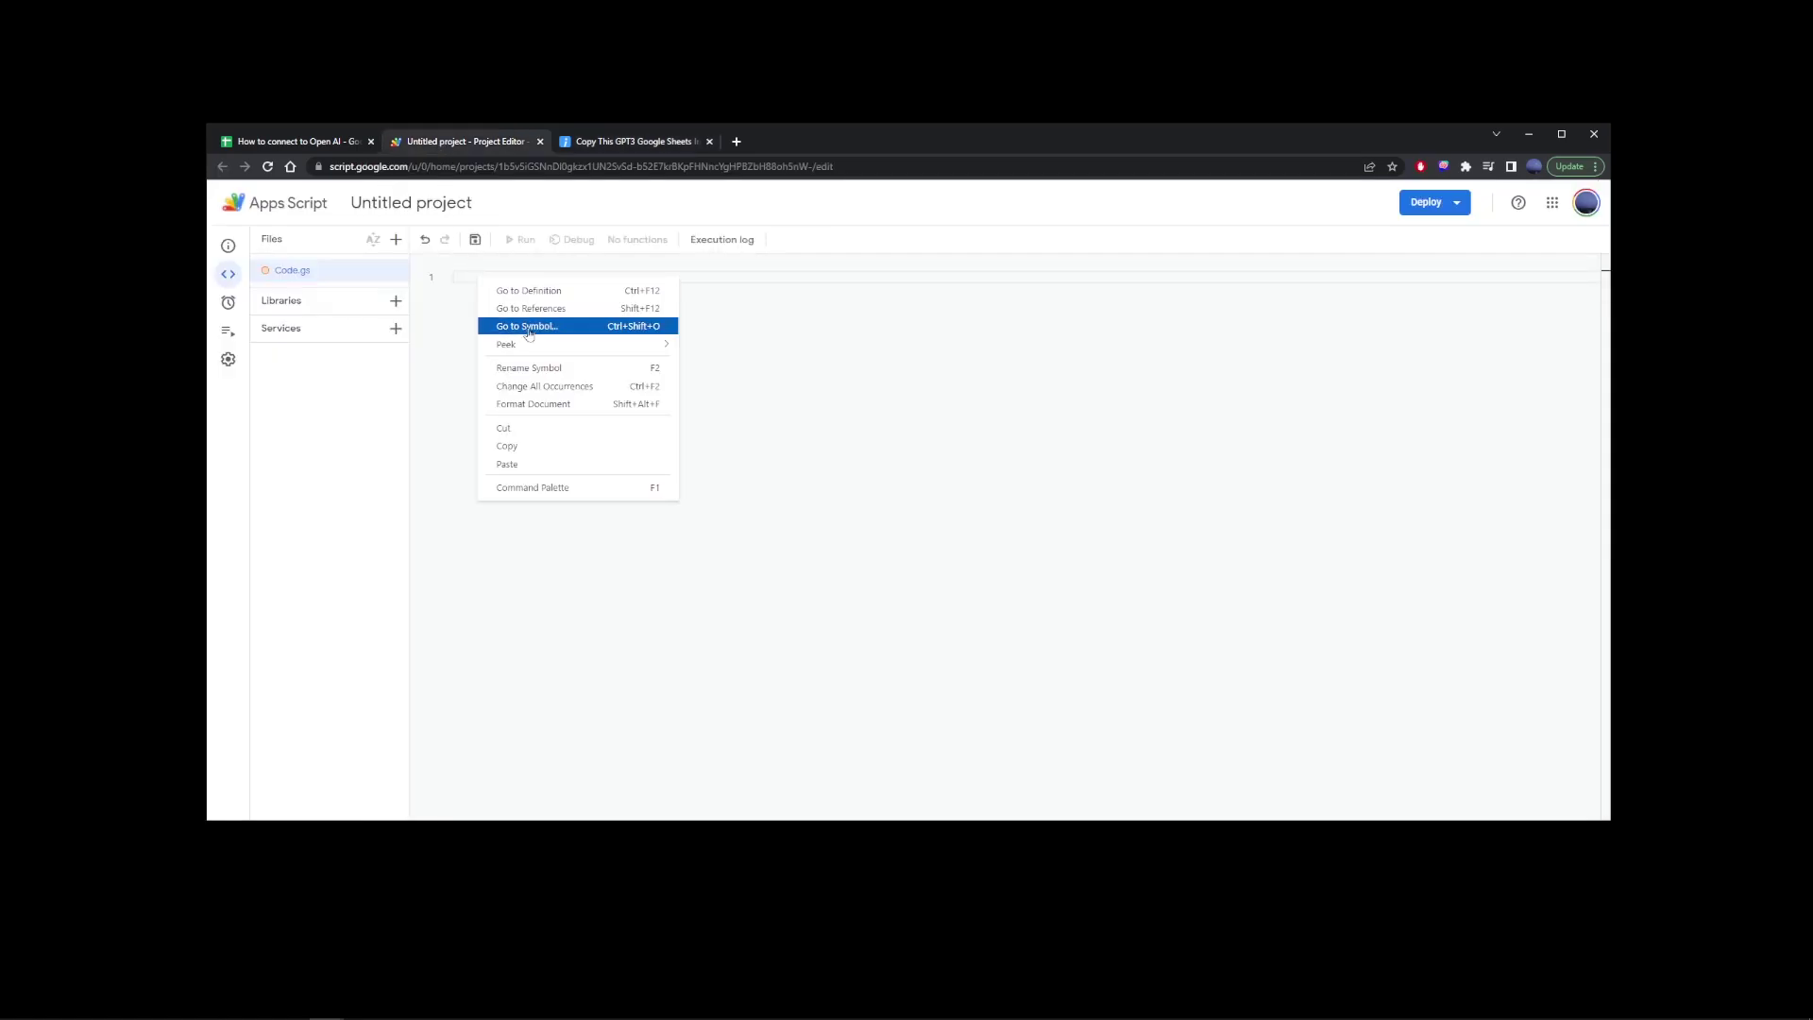
click(532, 464)
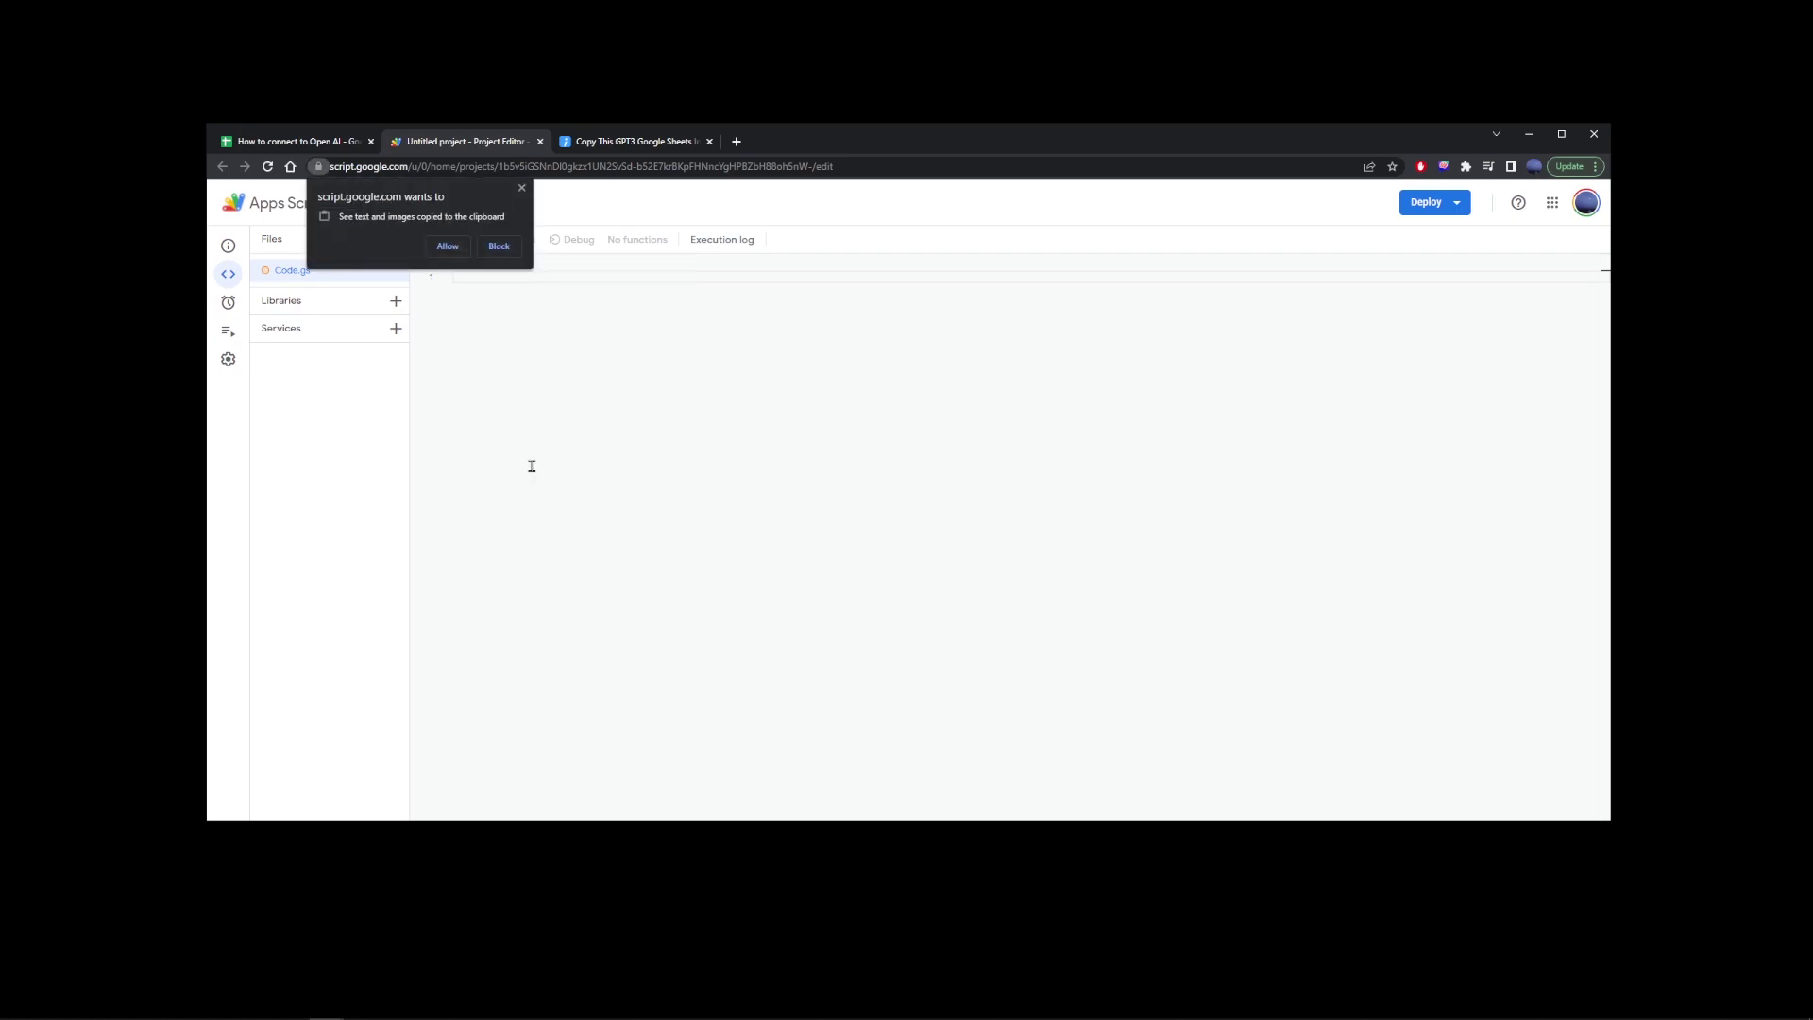
click(448, 247)
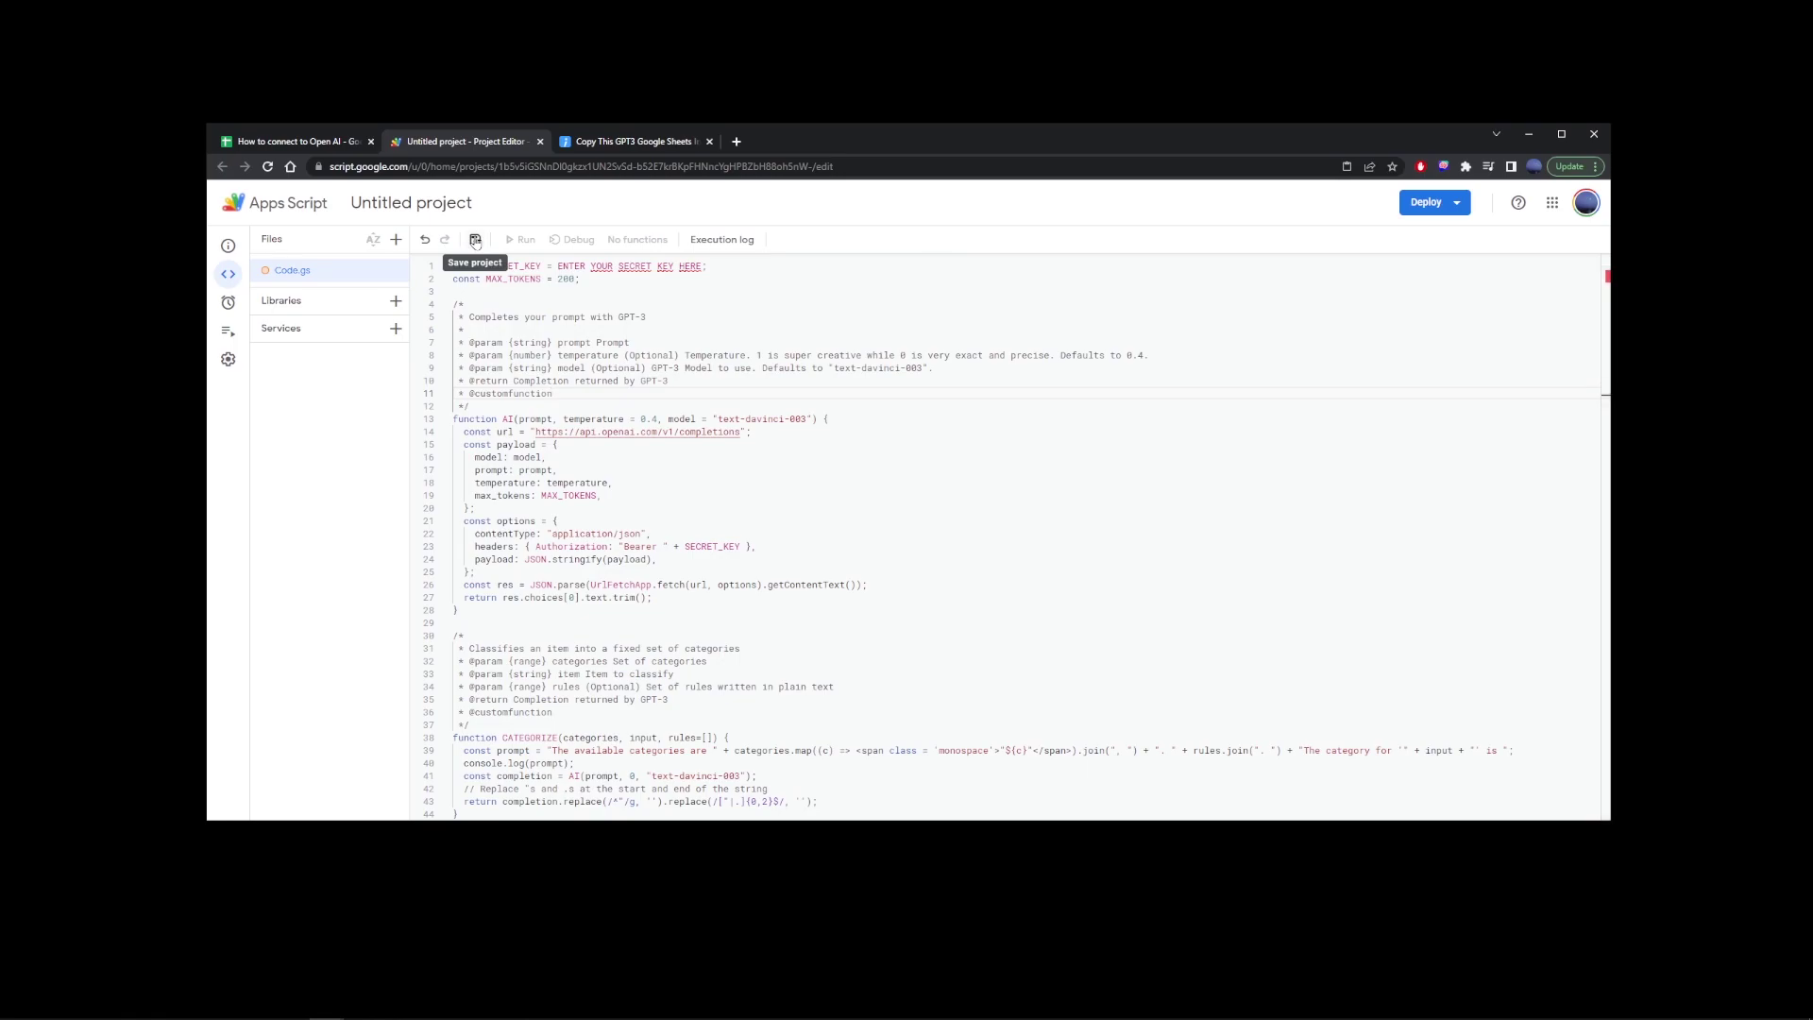
click(474, 239)
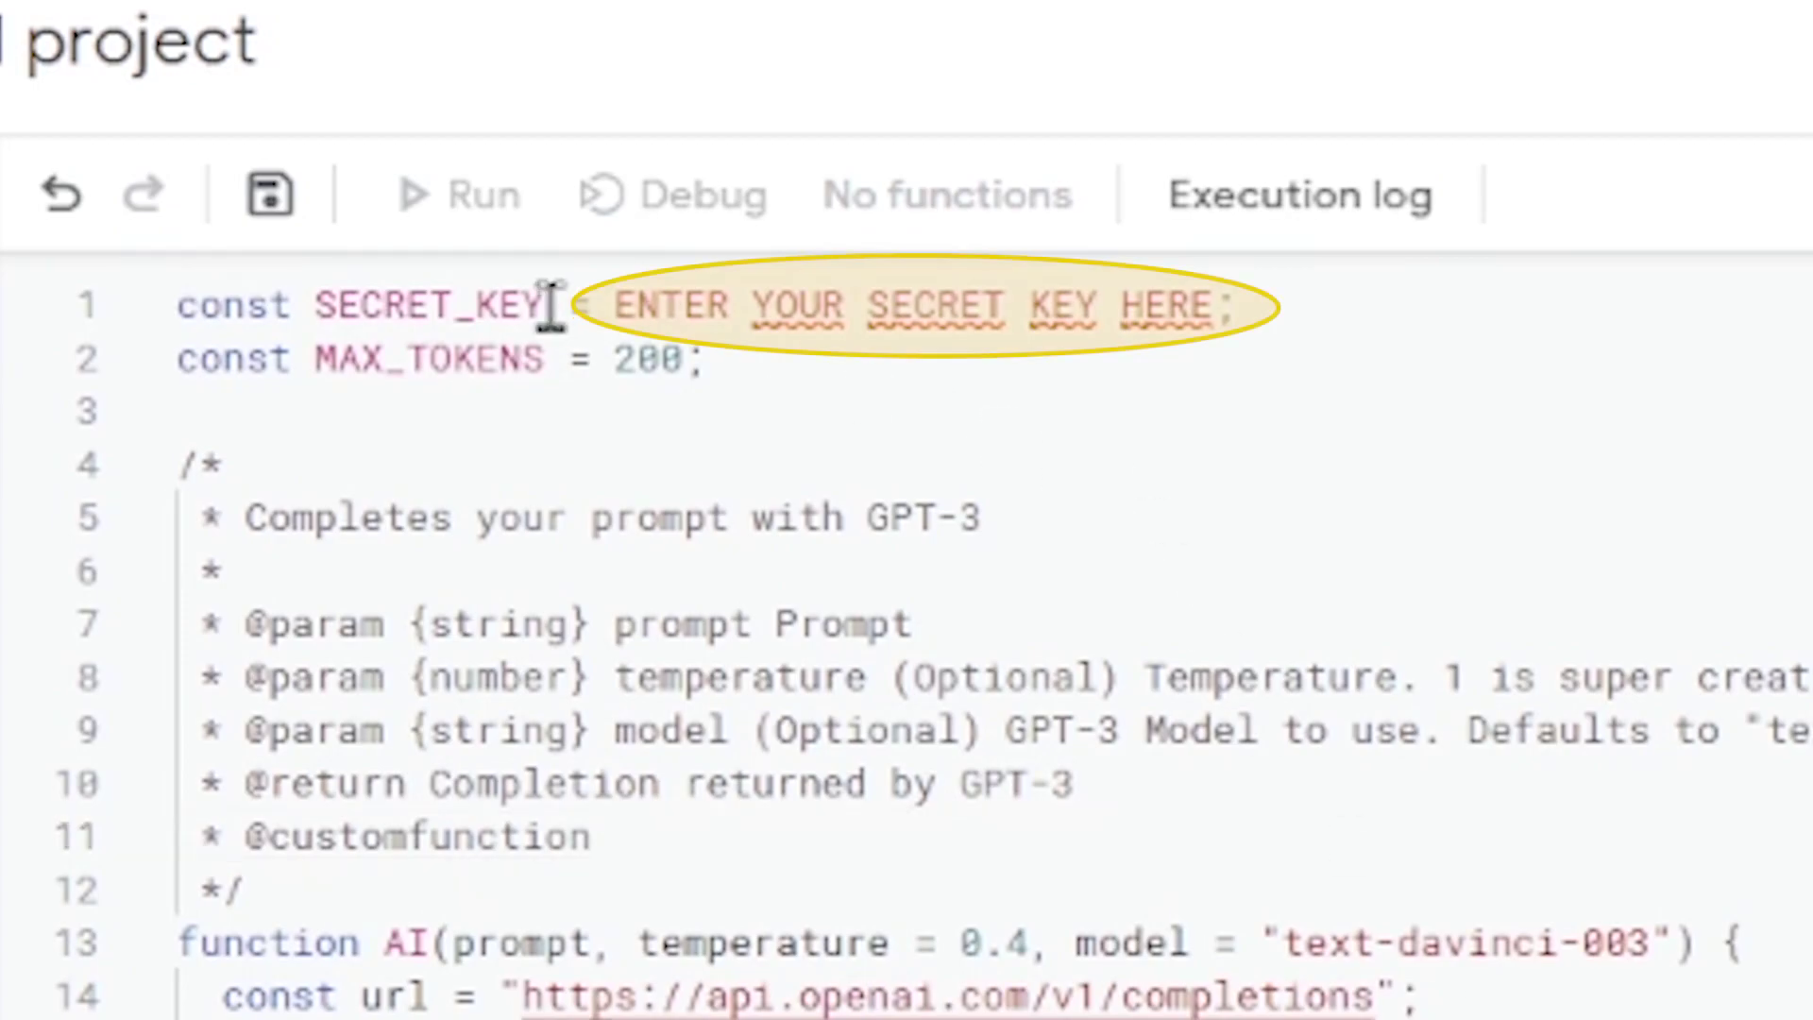
drag(609, 304, 1288, 324)
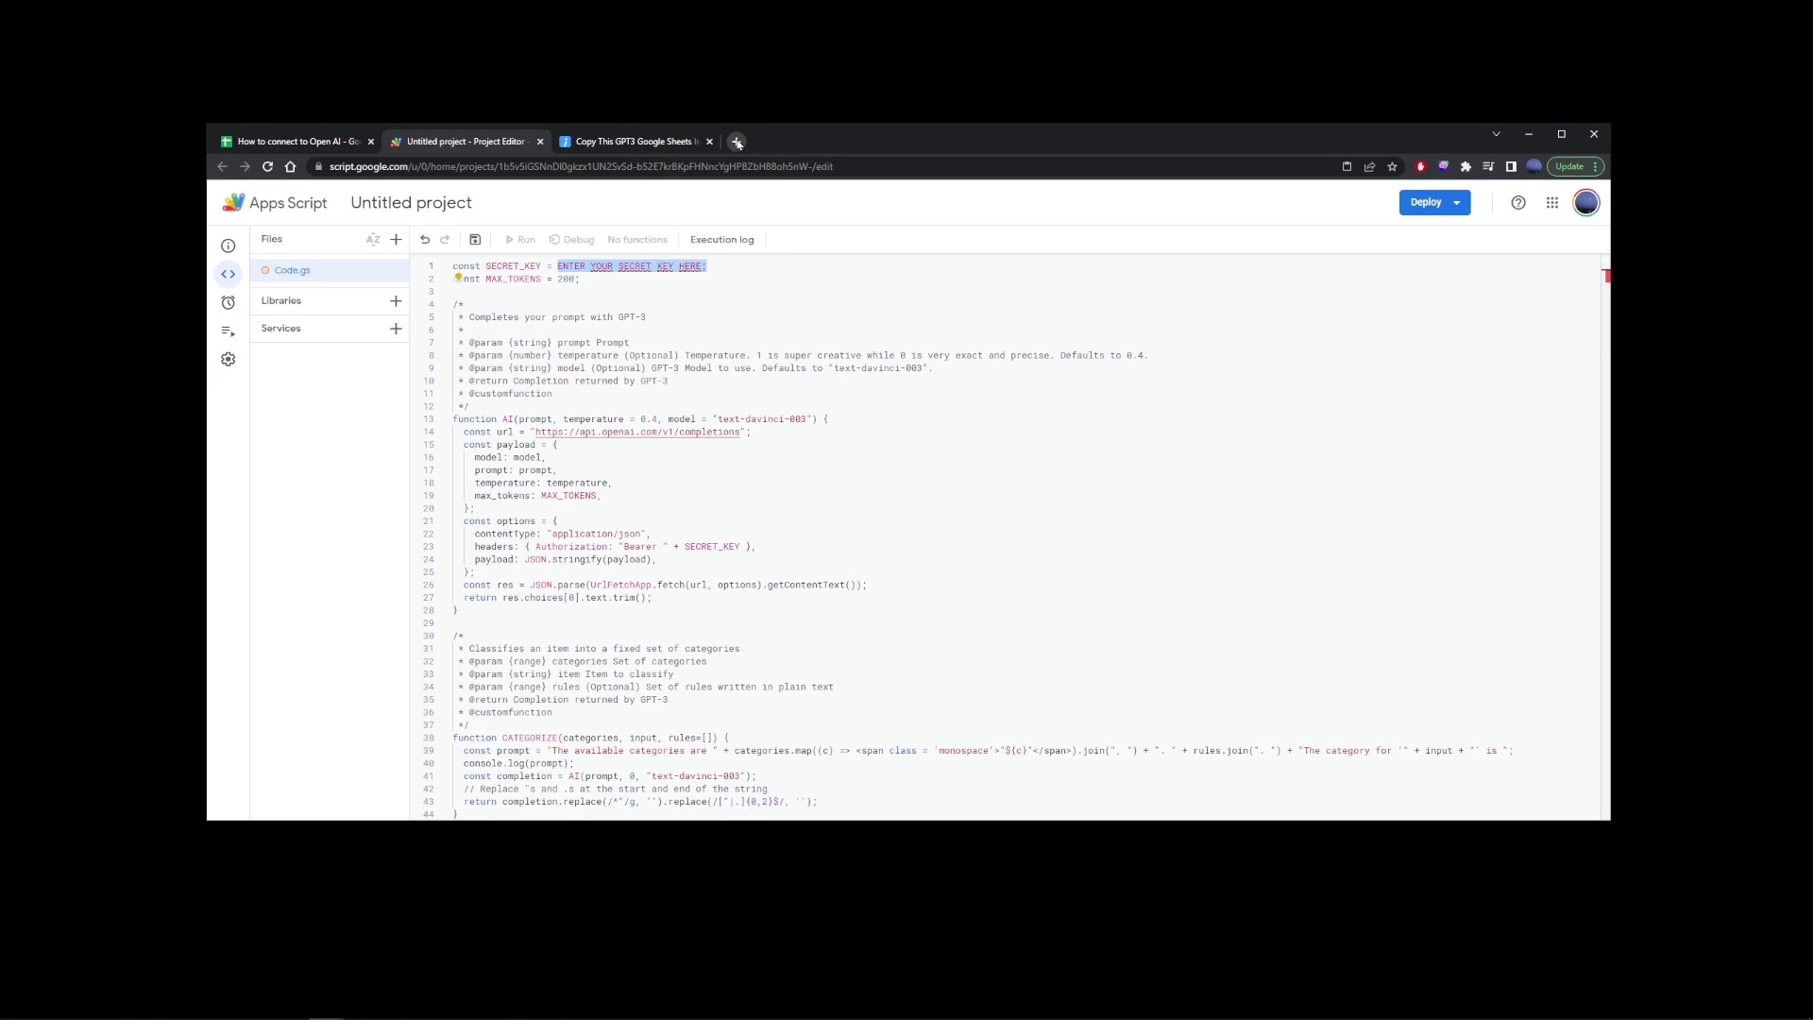
Load the OpenAI website in a new browser tab
click(738, 141)
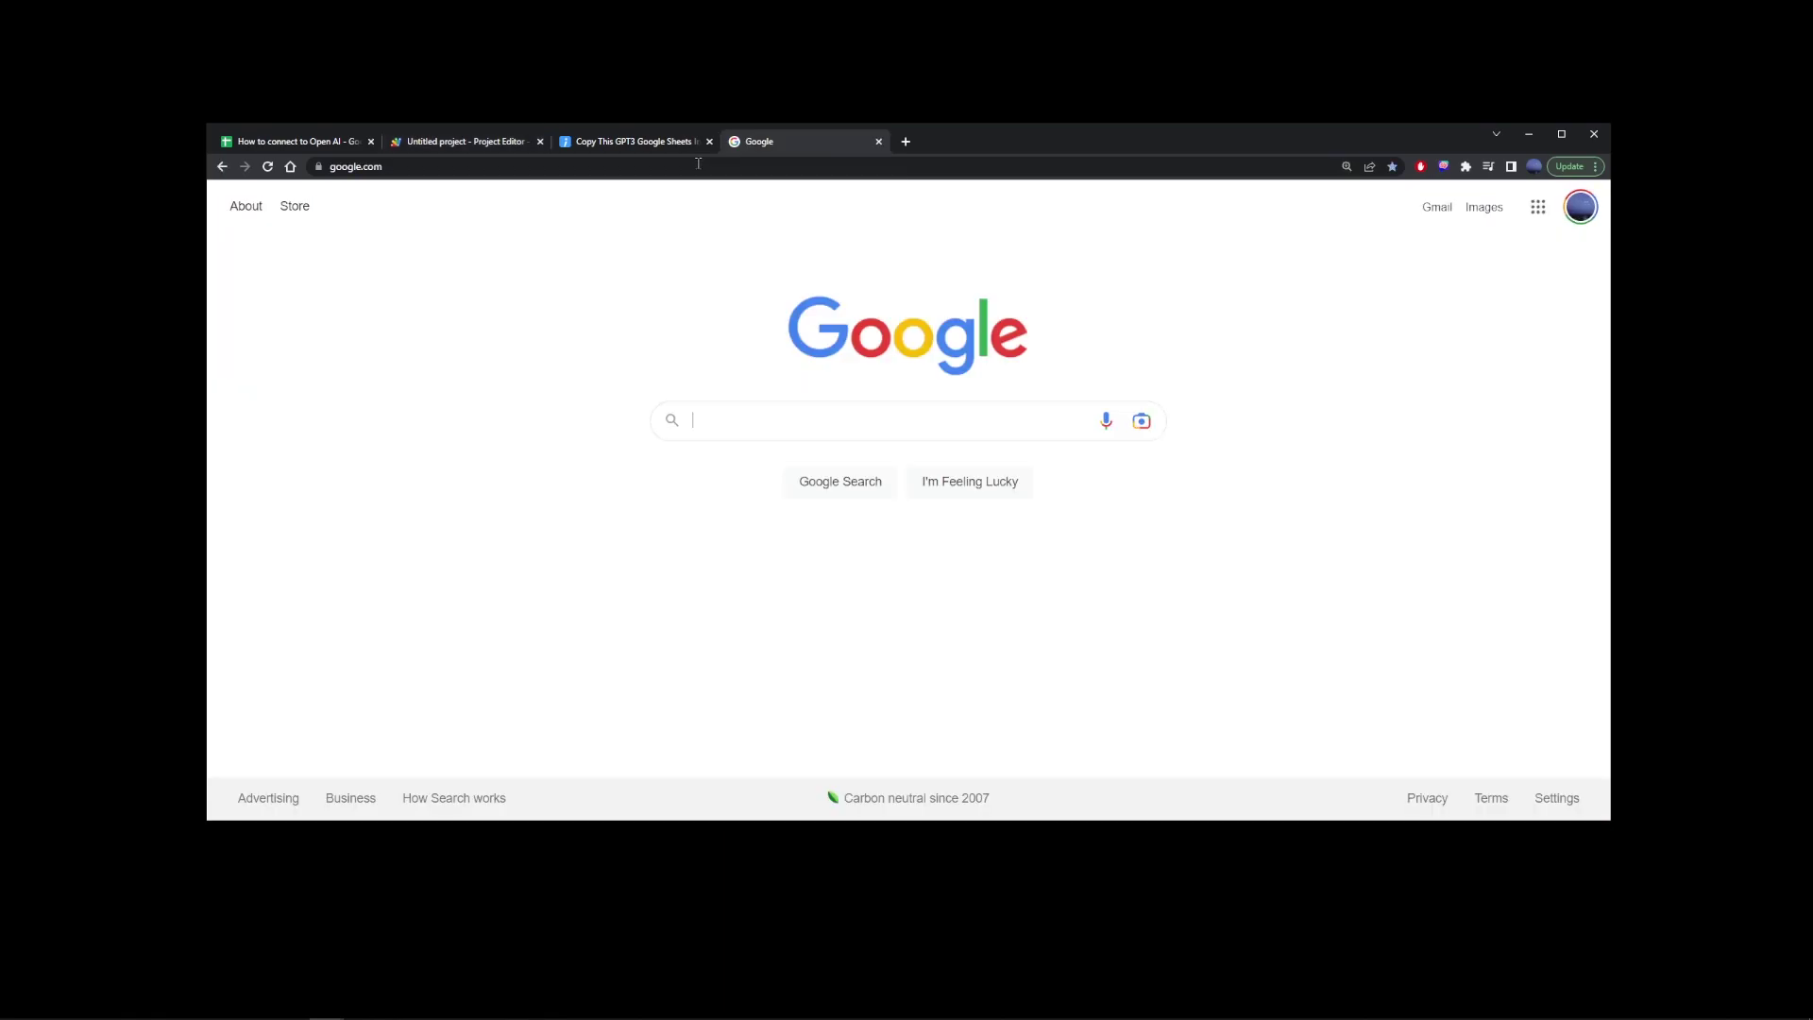
click(698, 163)
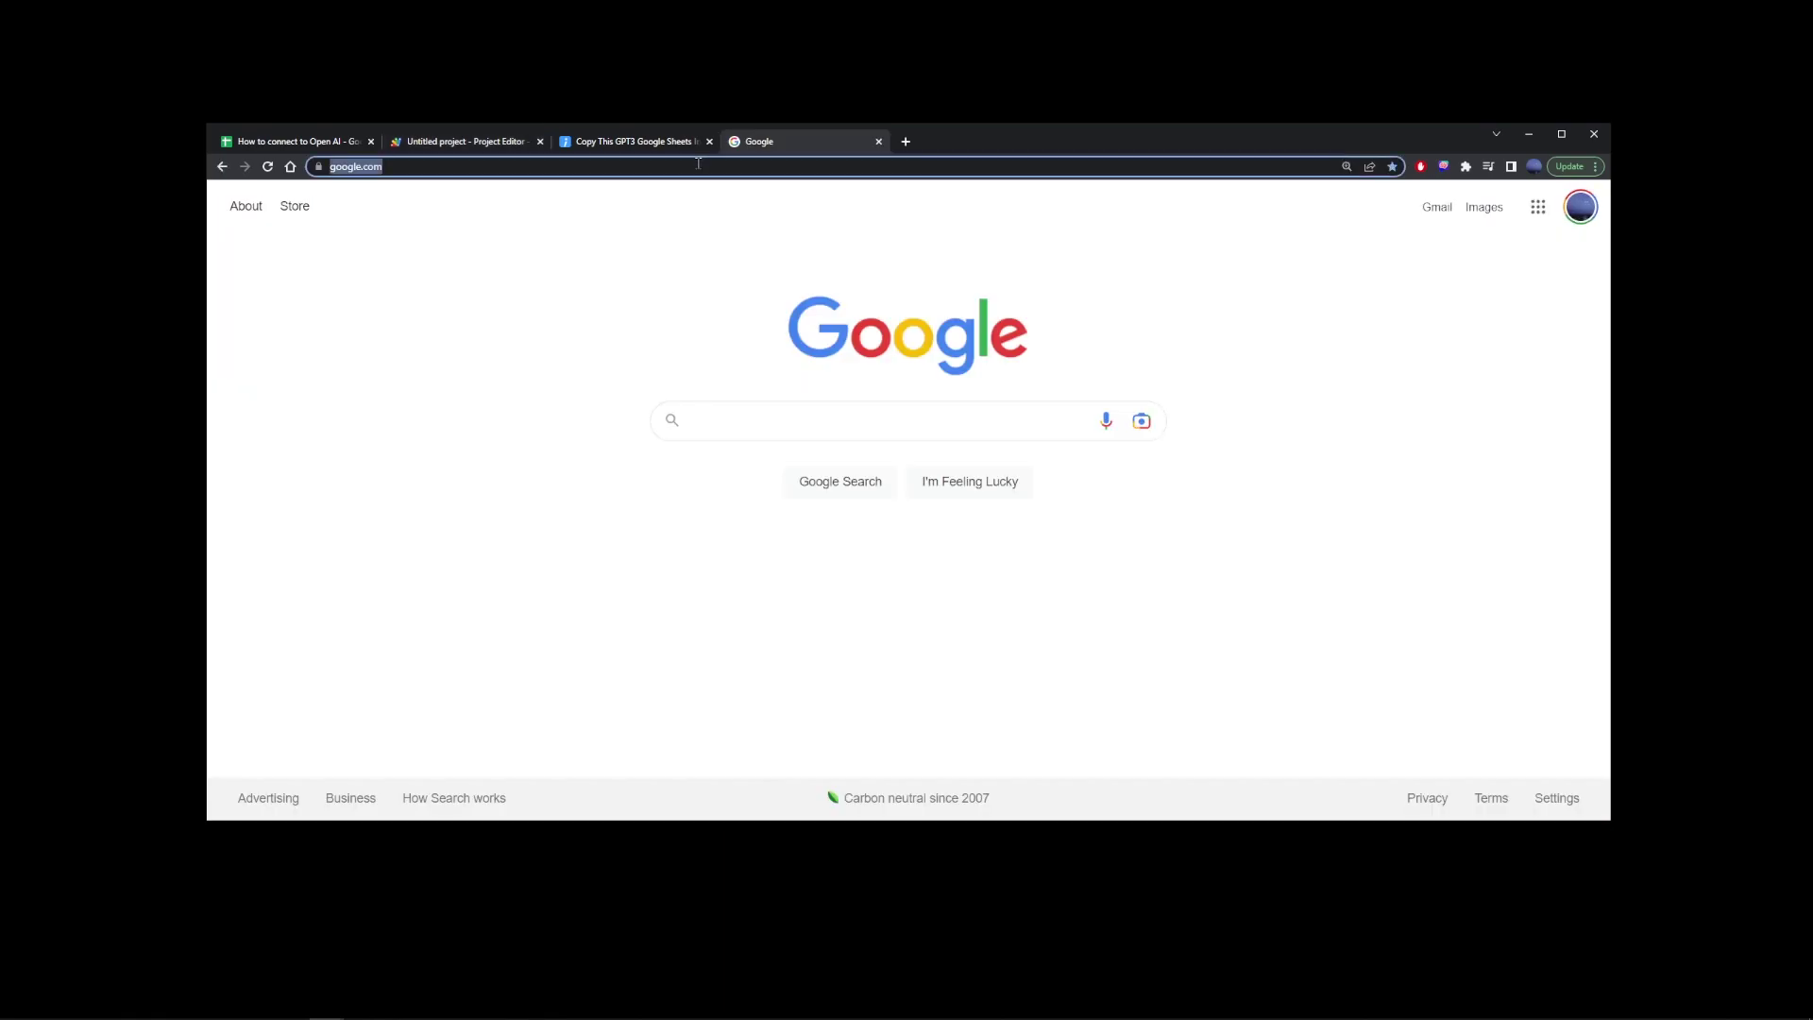
text(opena)
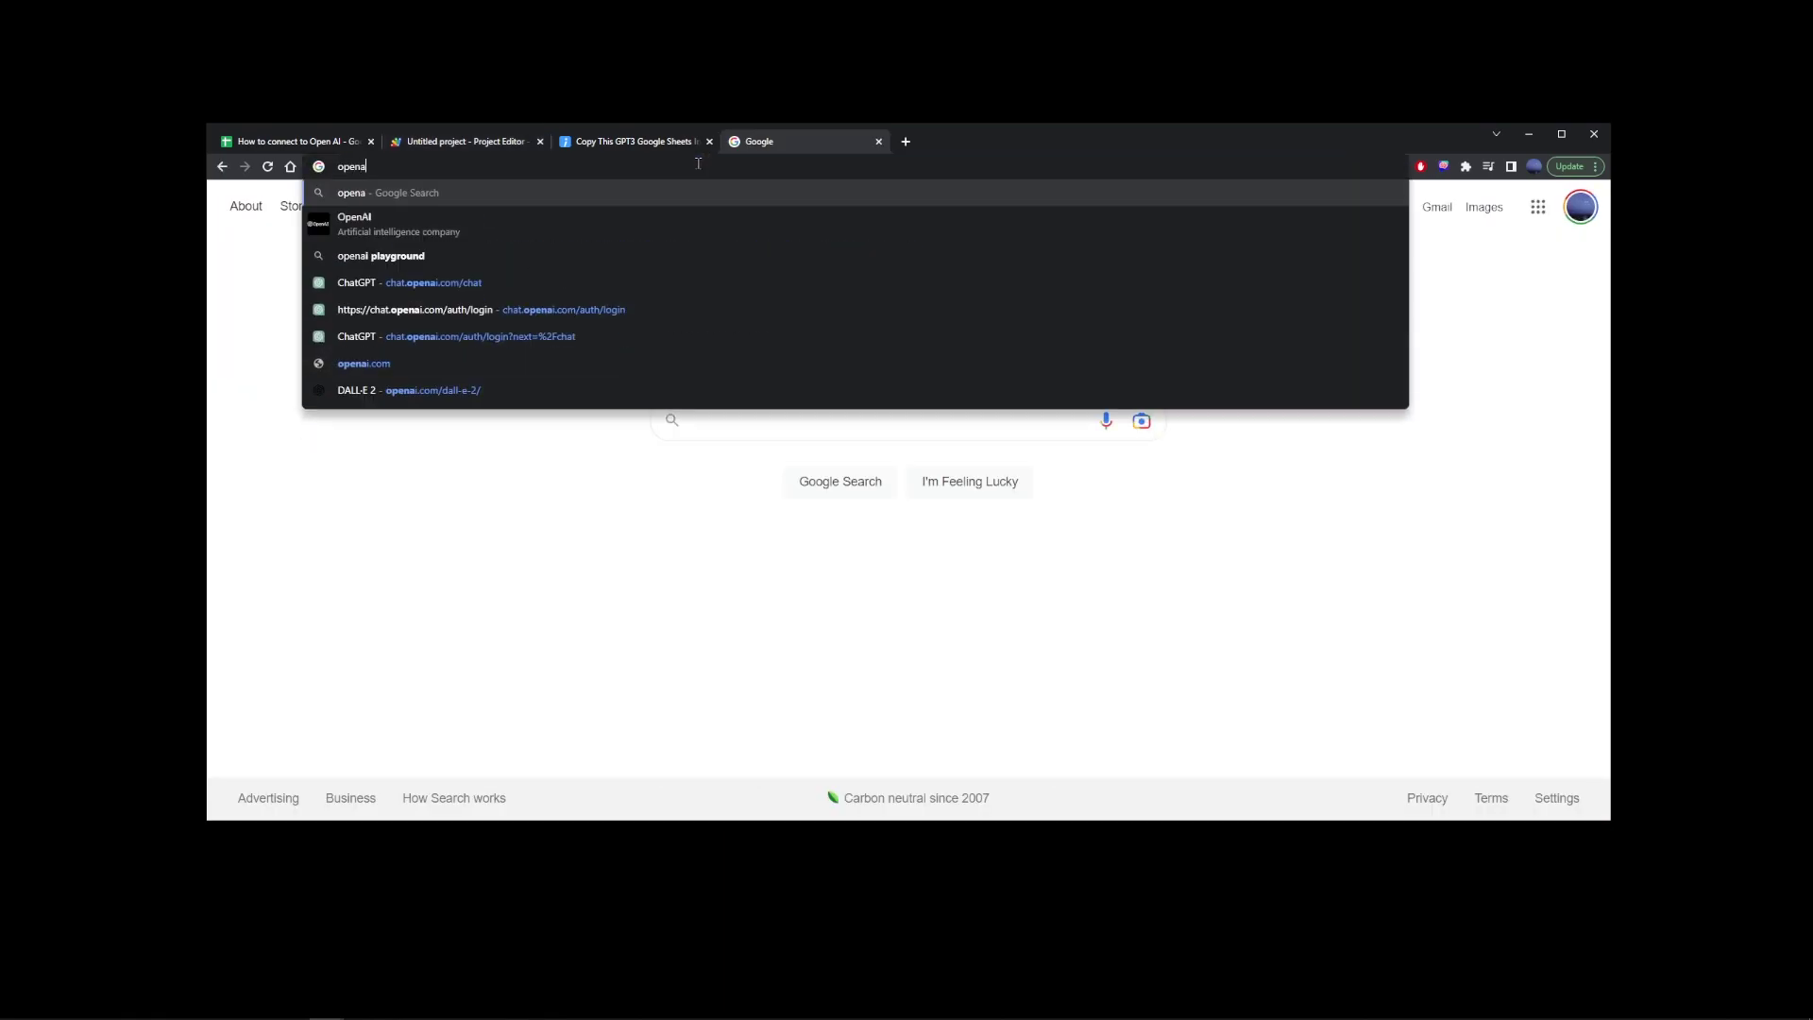
text(i.com)
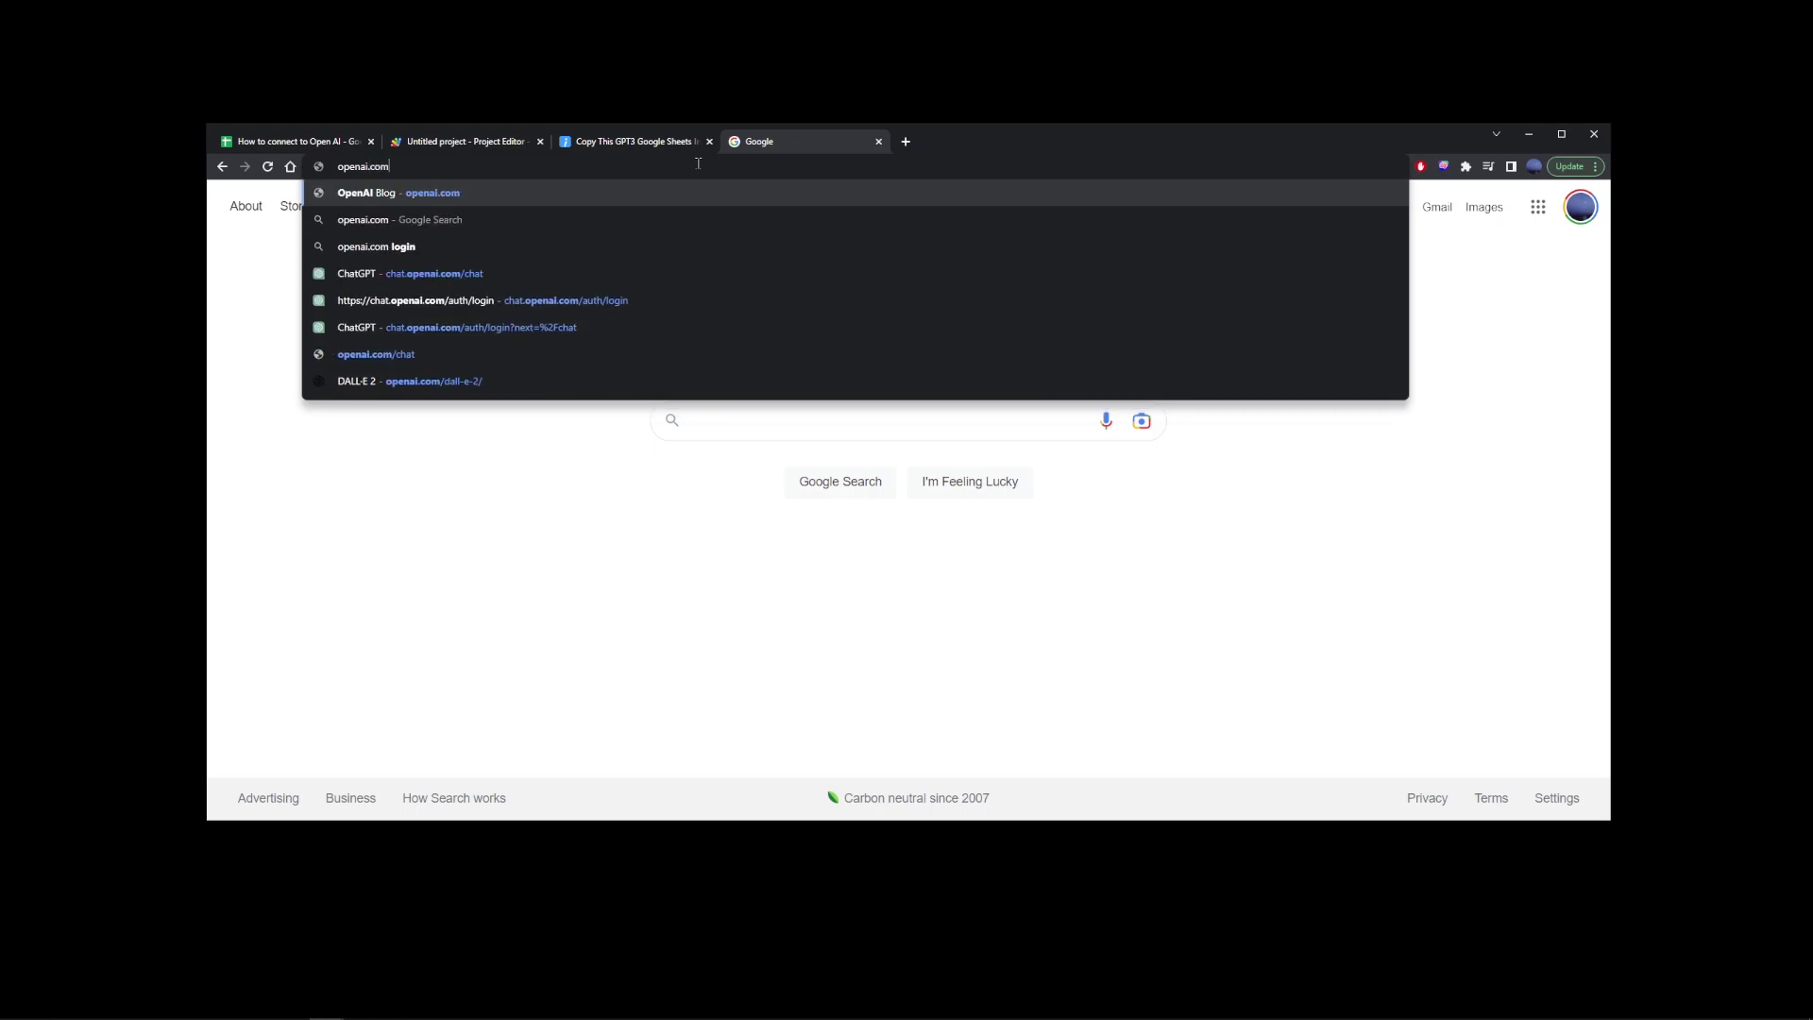
key(Return)
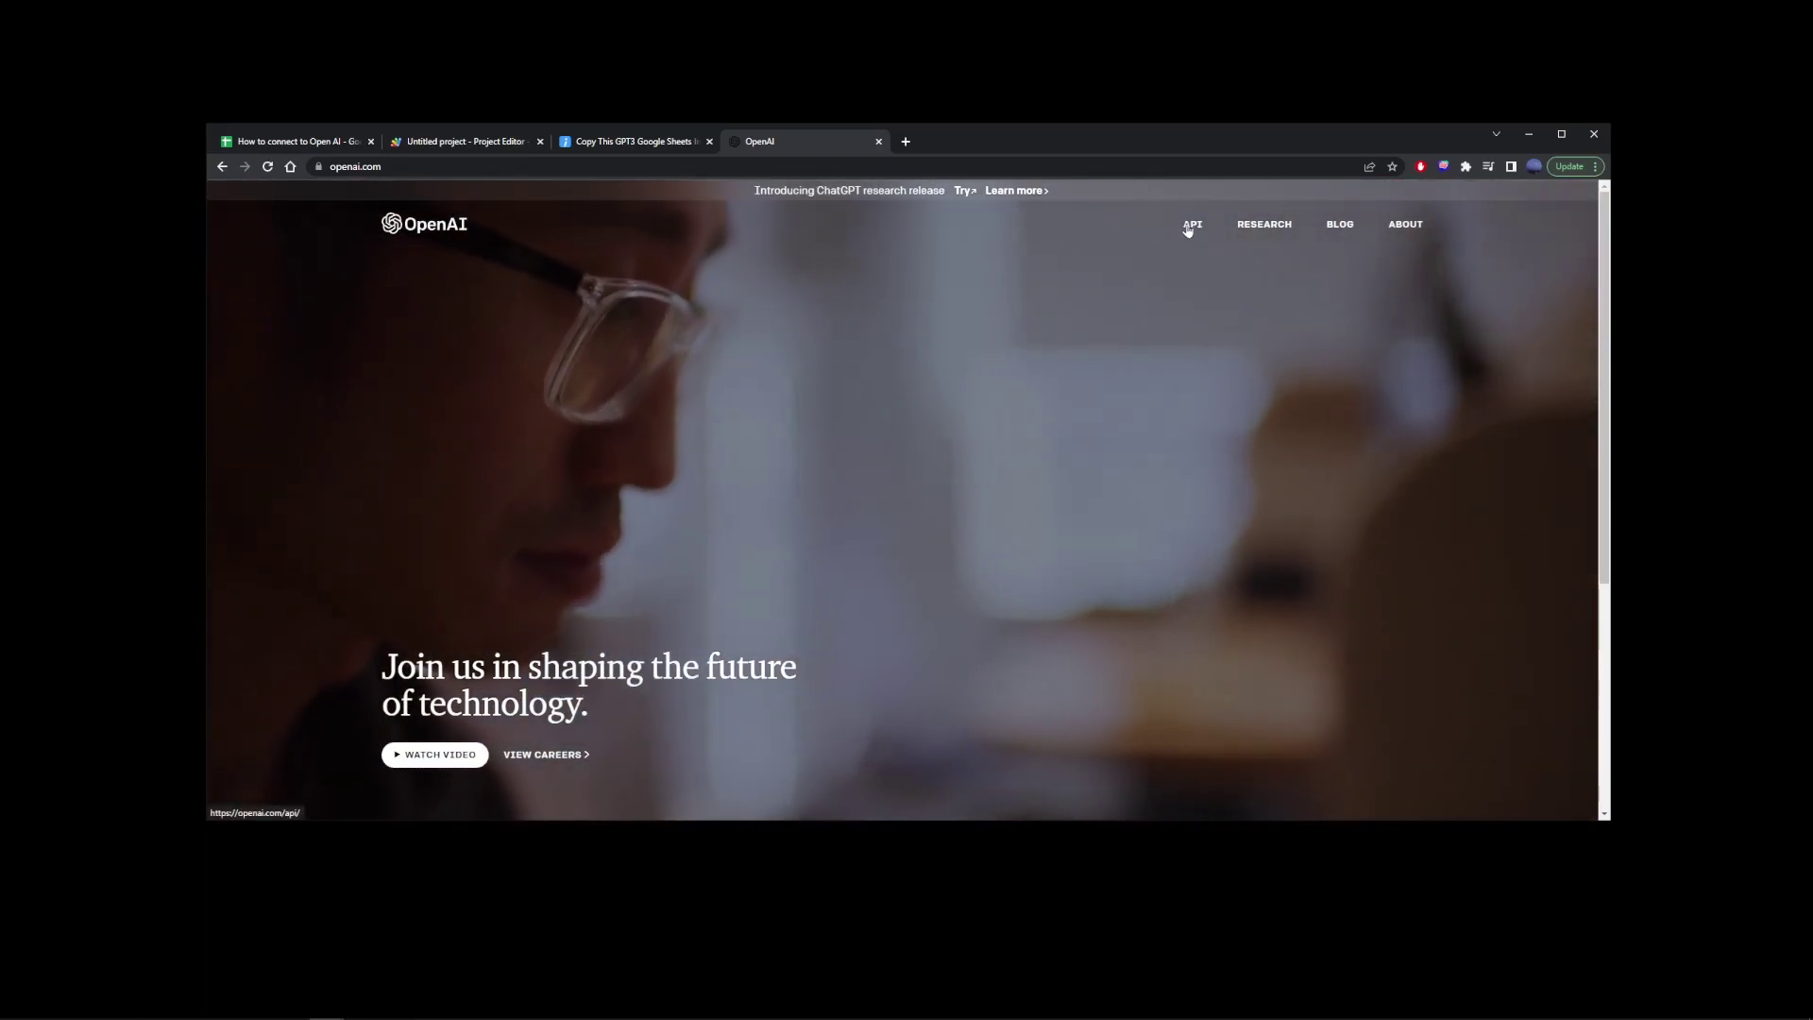
Log in to the OpenAI API and go to the account's API keys page
click(1189, 227)
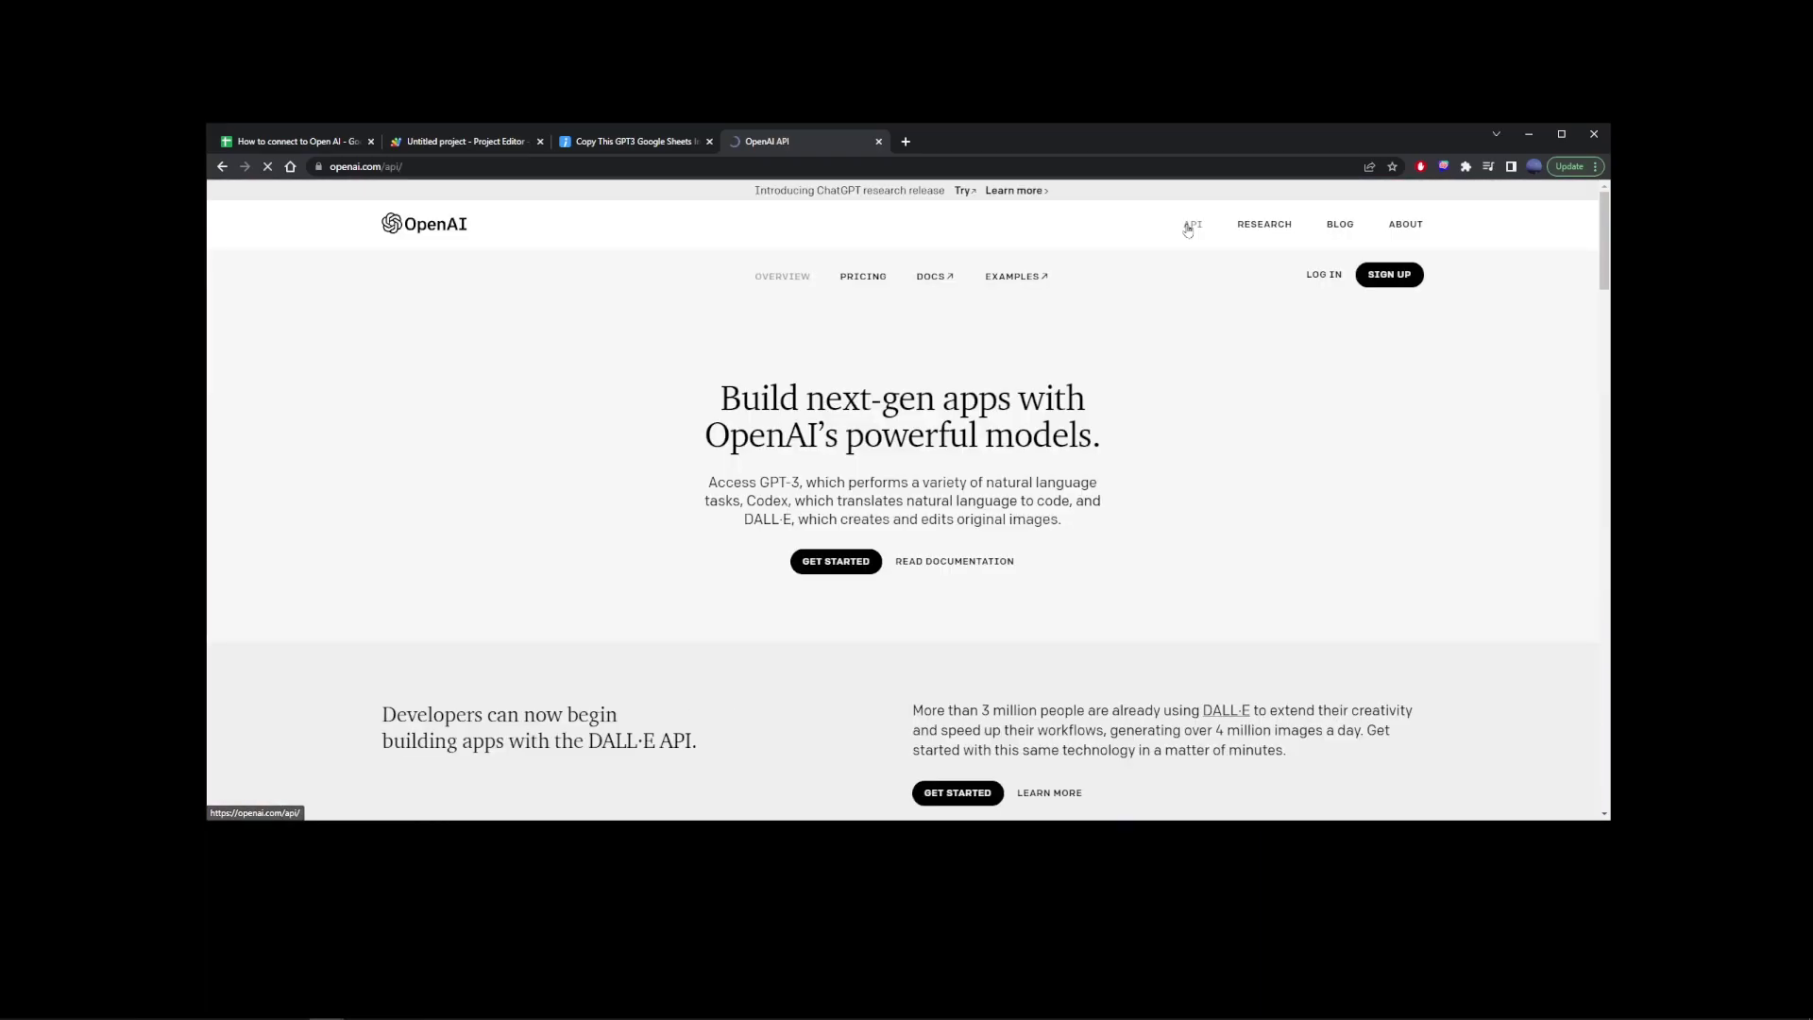
click(1323, 275)
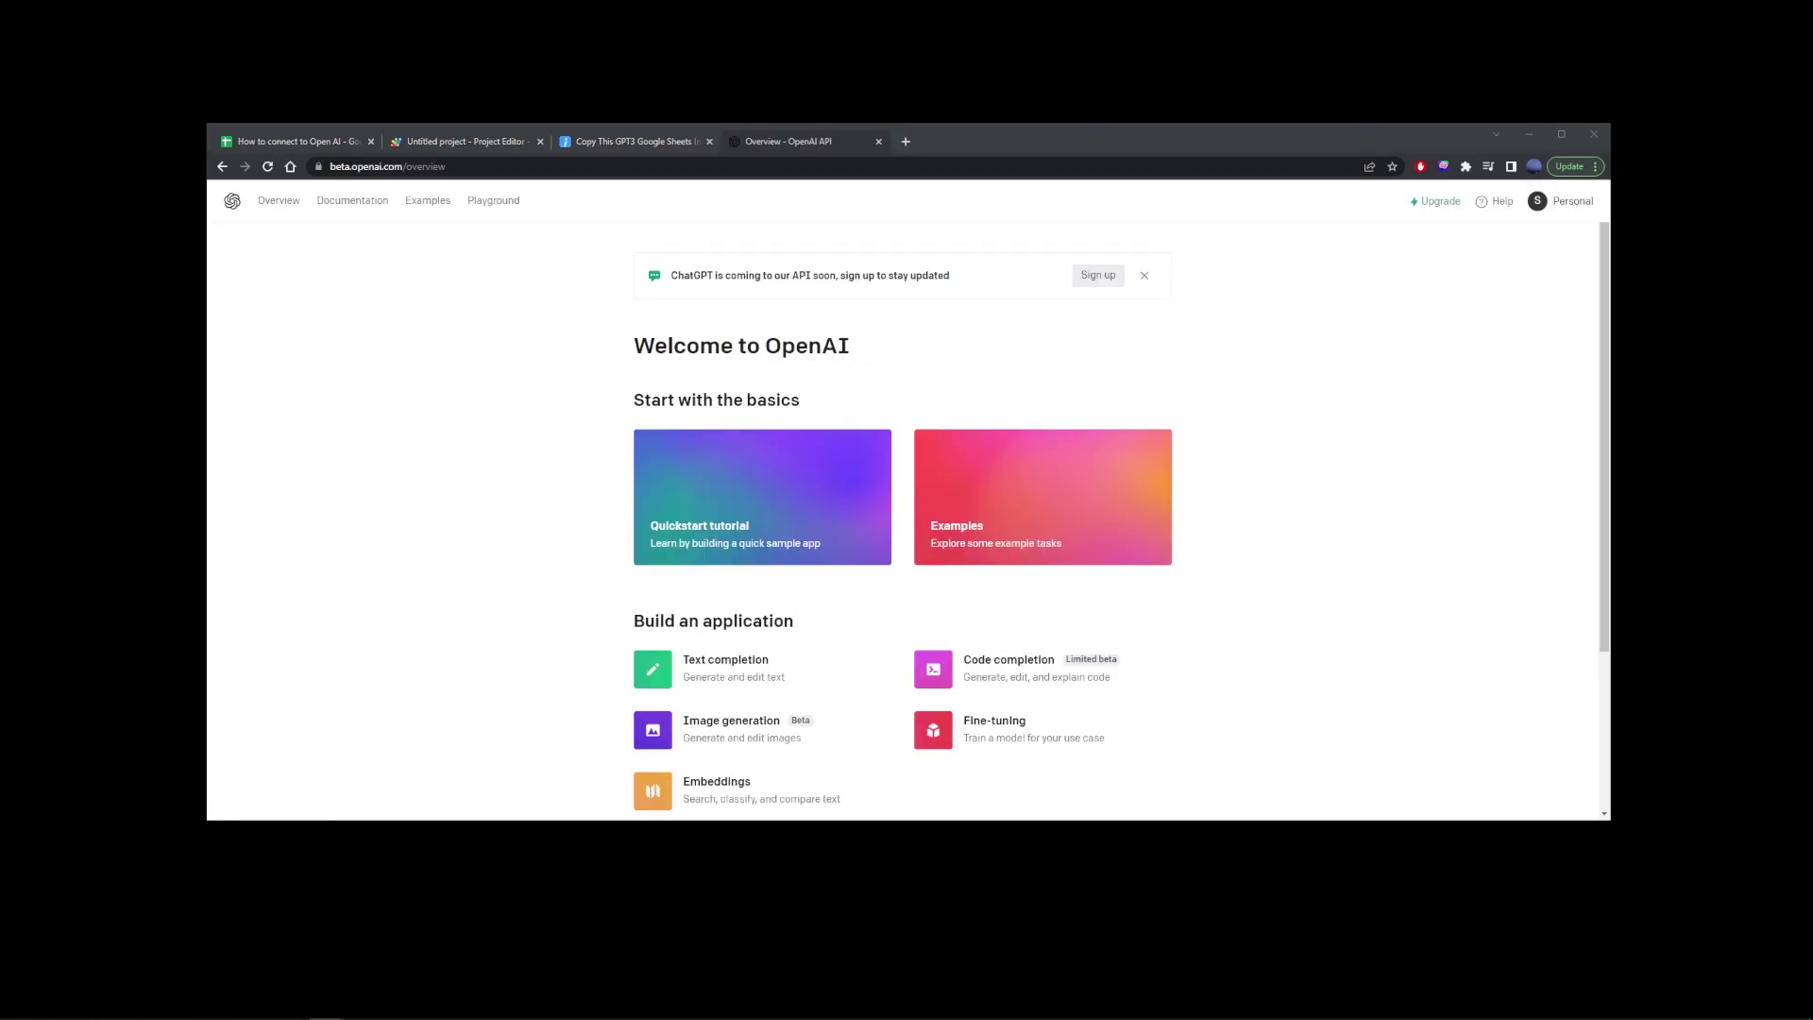
click(1567, 201)
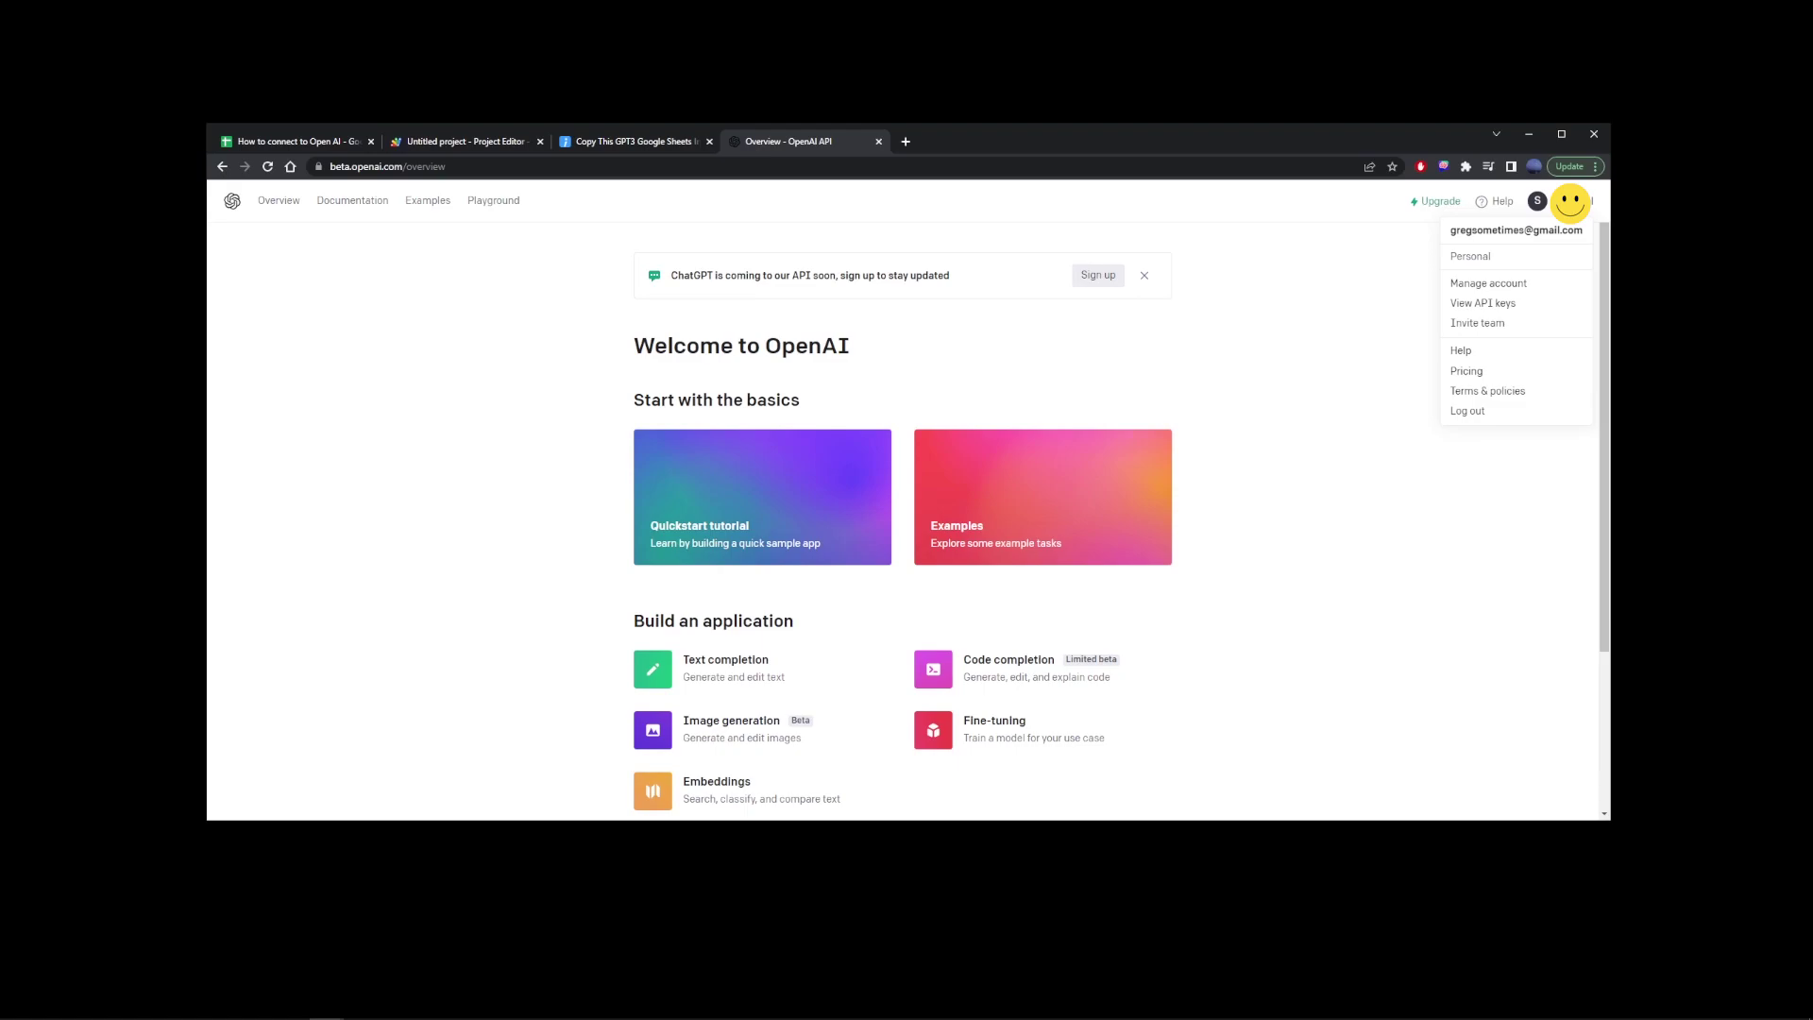
click(1478, 303)
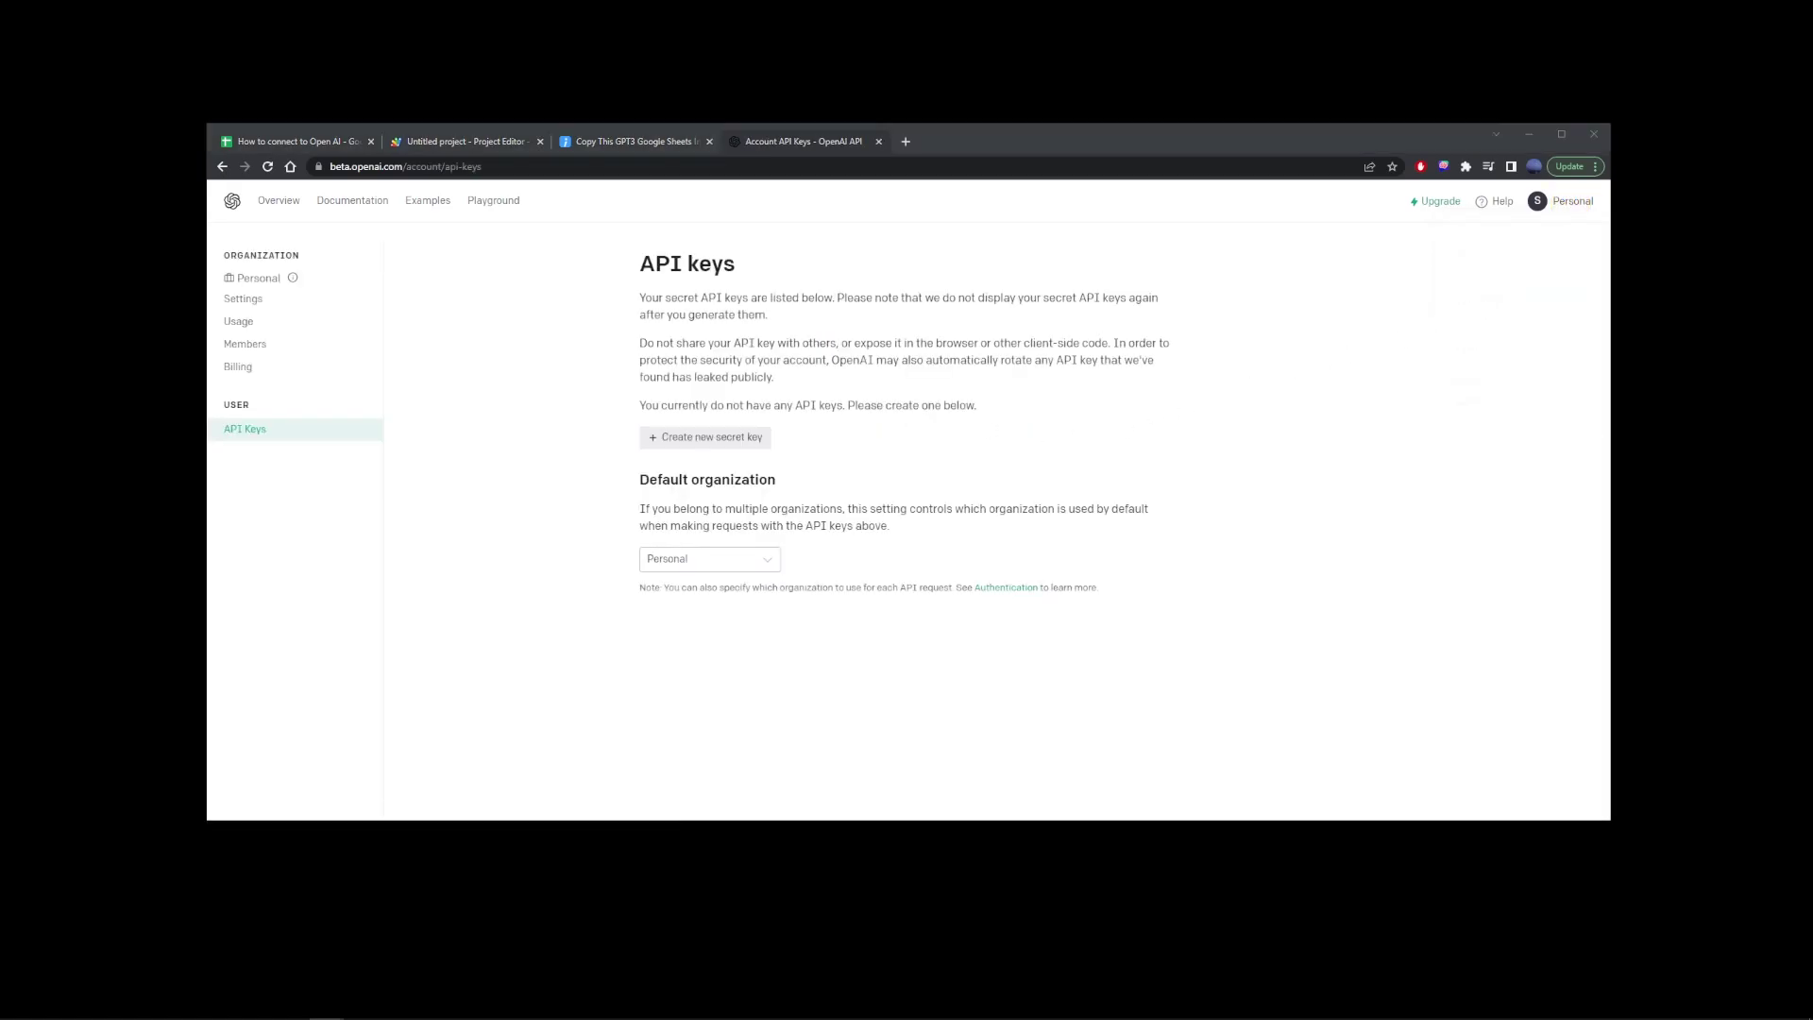
Create a new OpenAI secret key and copy it to the clipboard
click(942, 473)
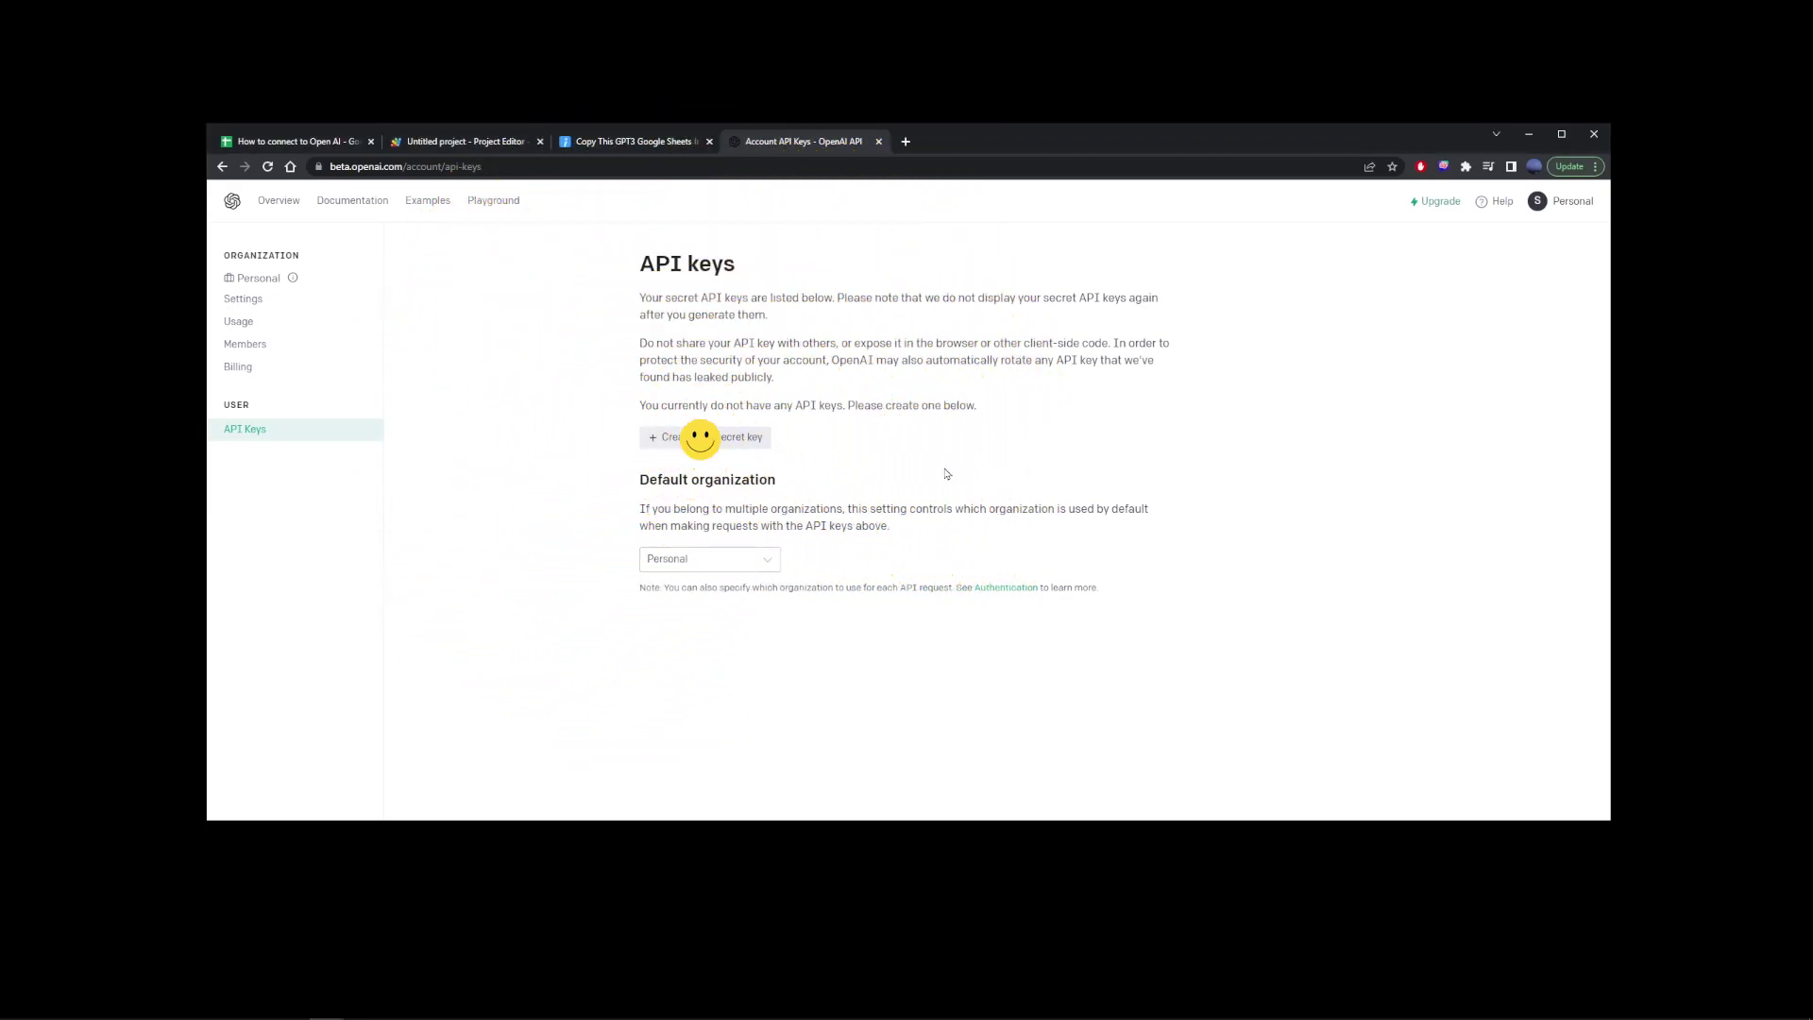
click(697, 439)
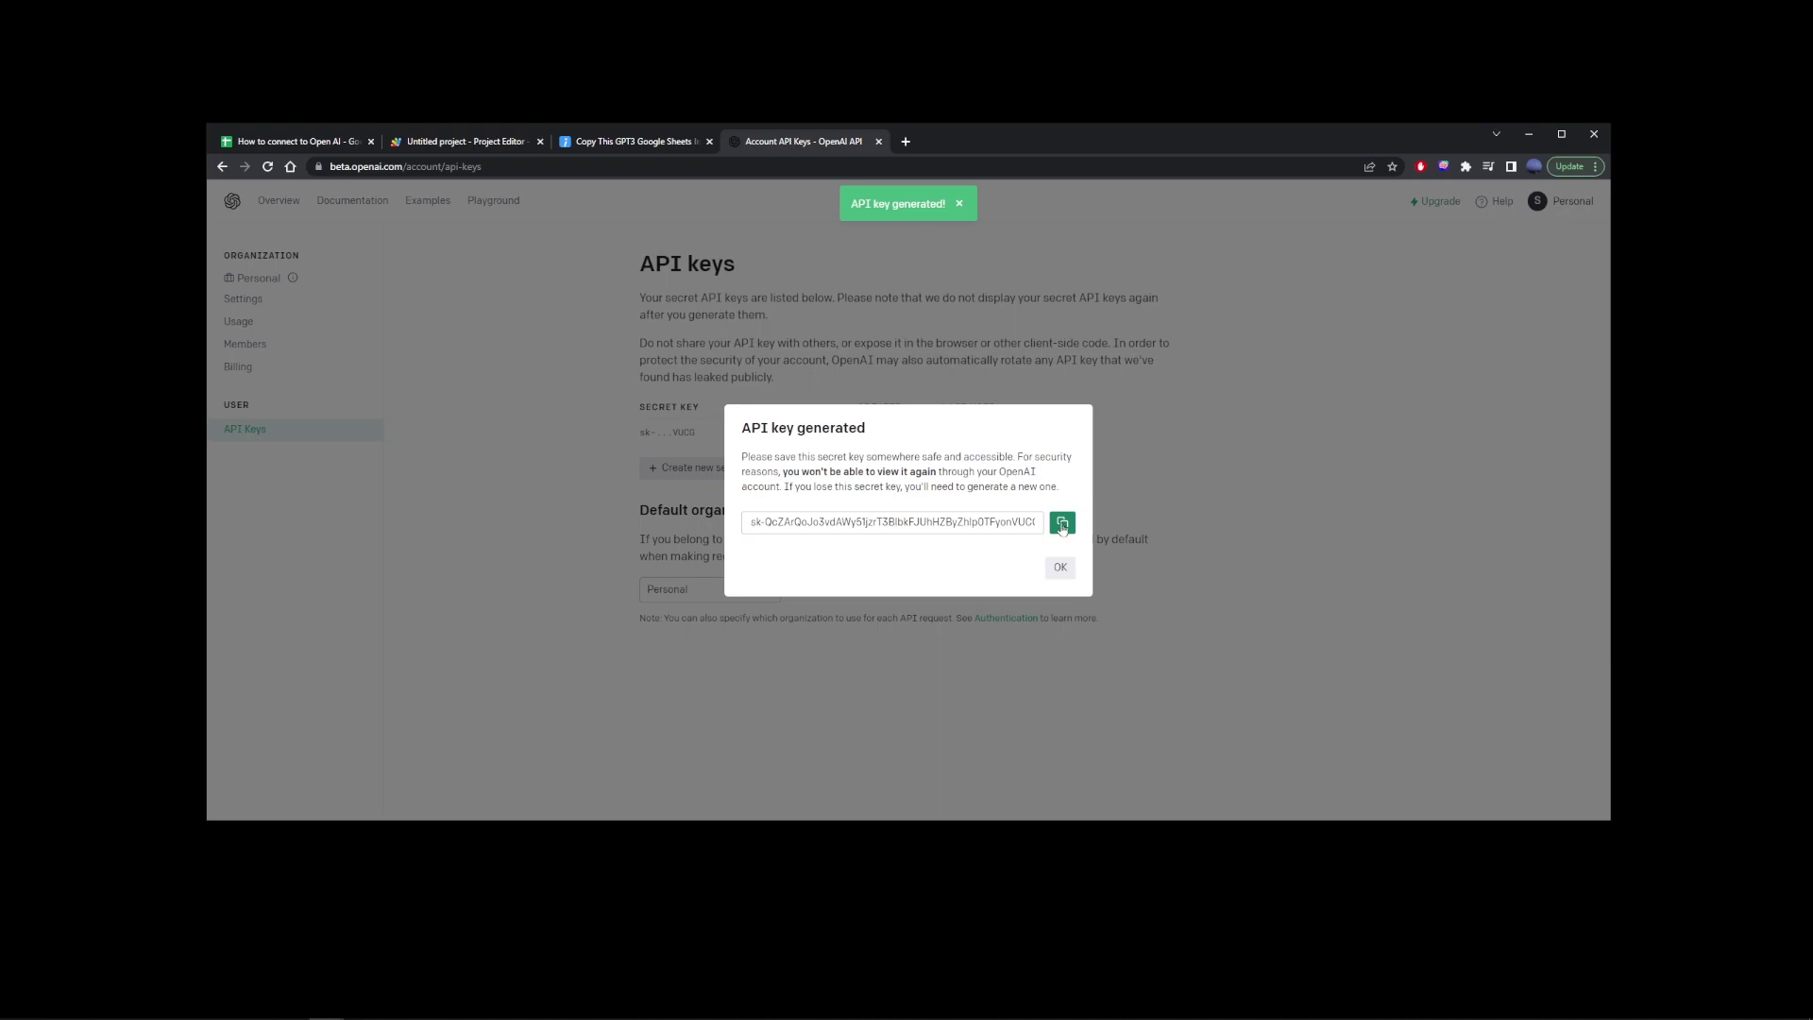
click(1062, 524)
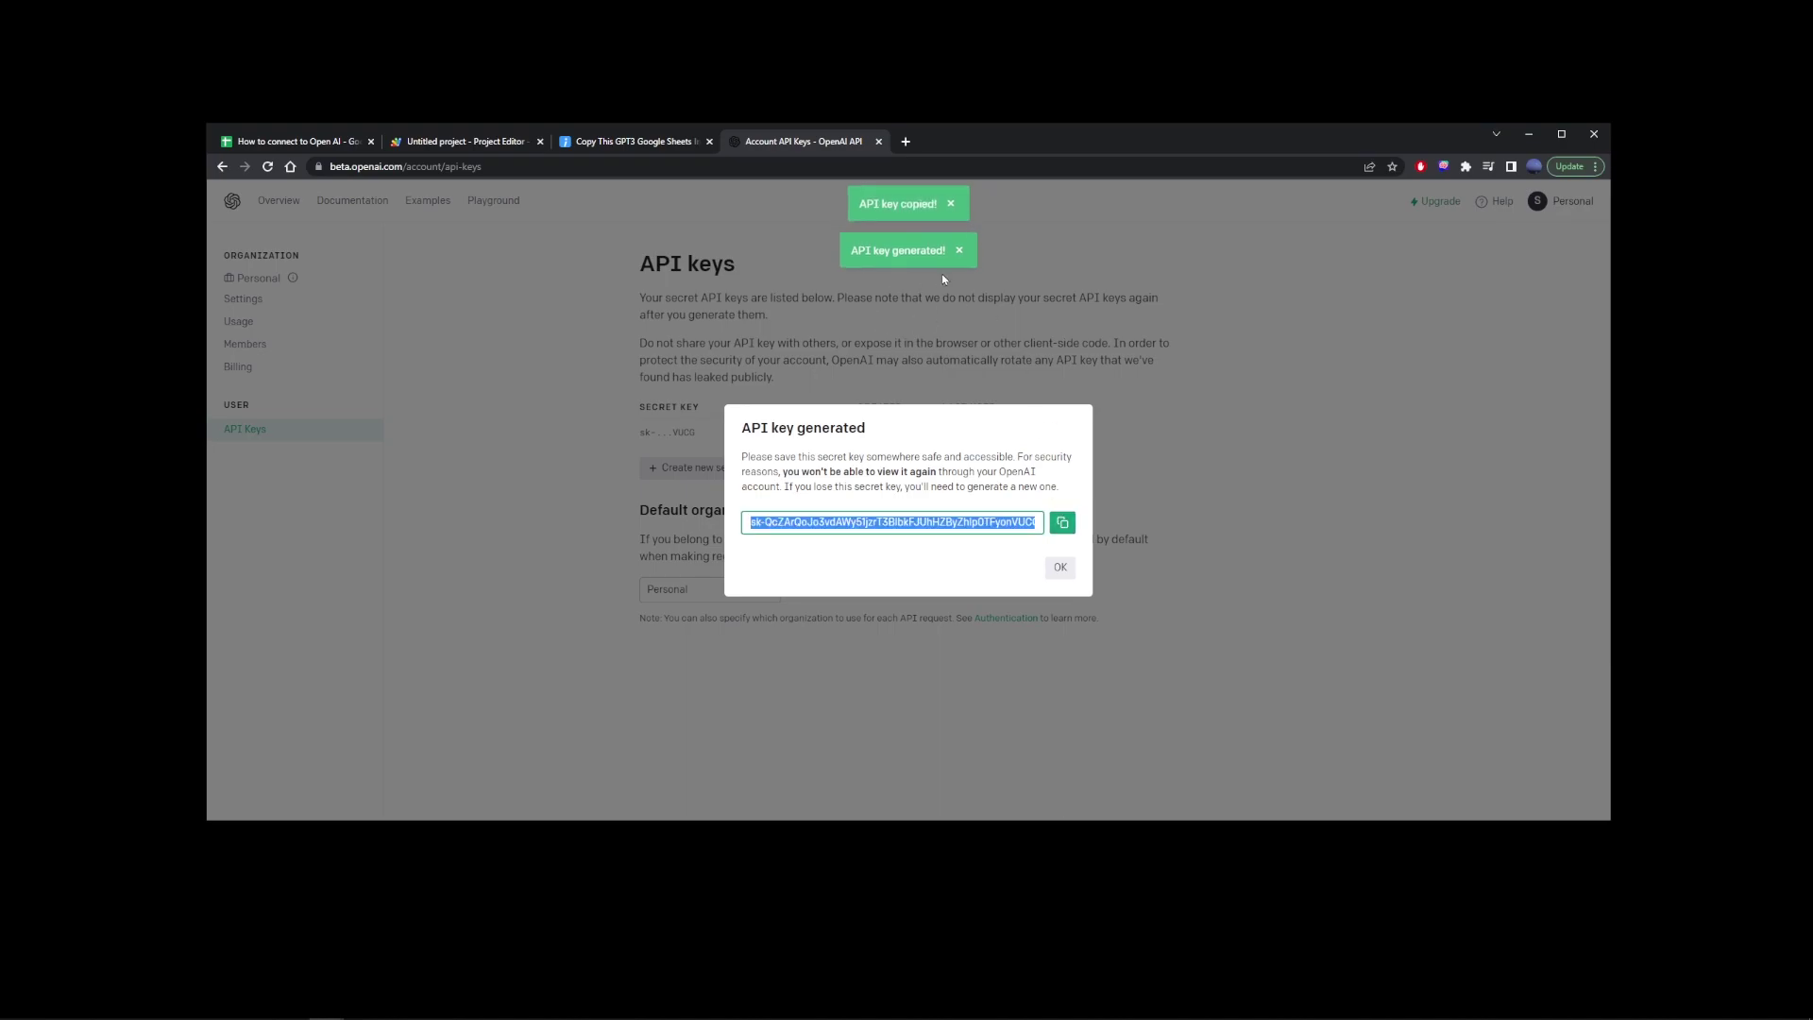
key(Escape)
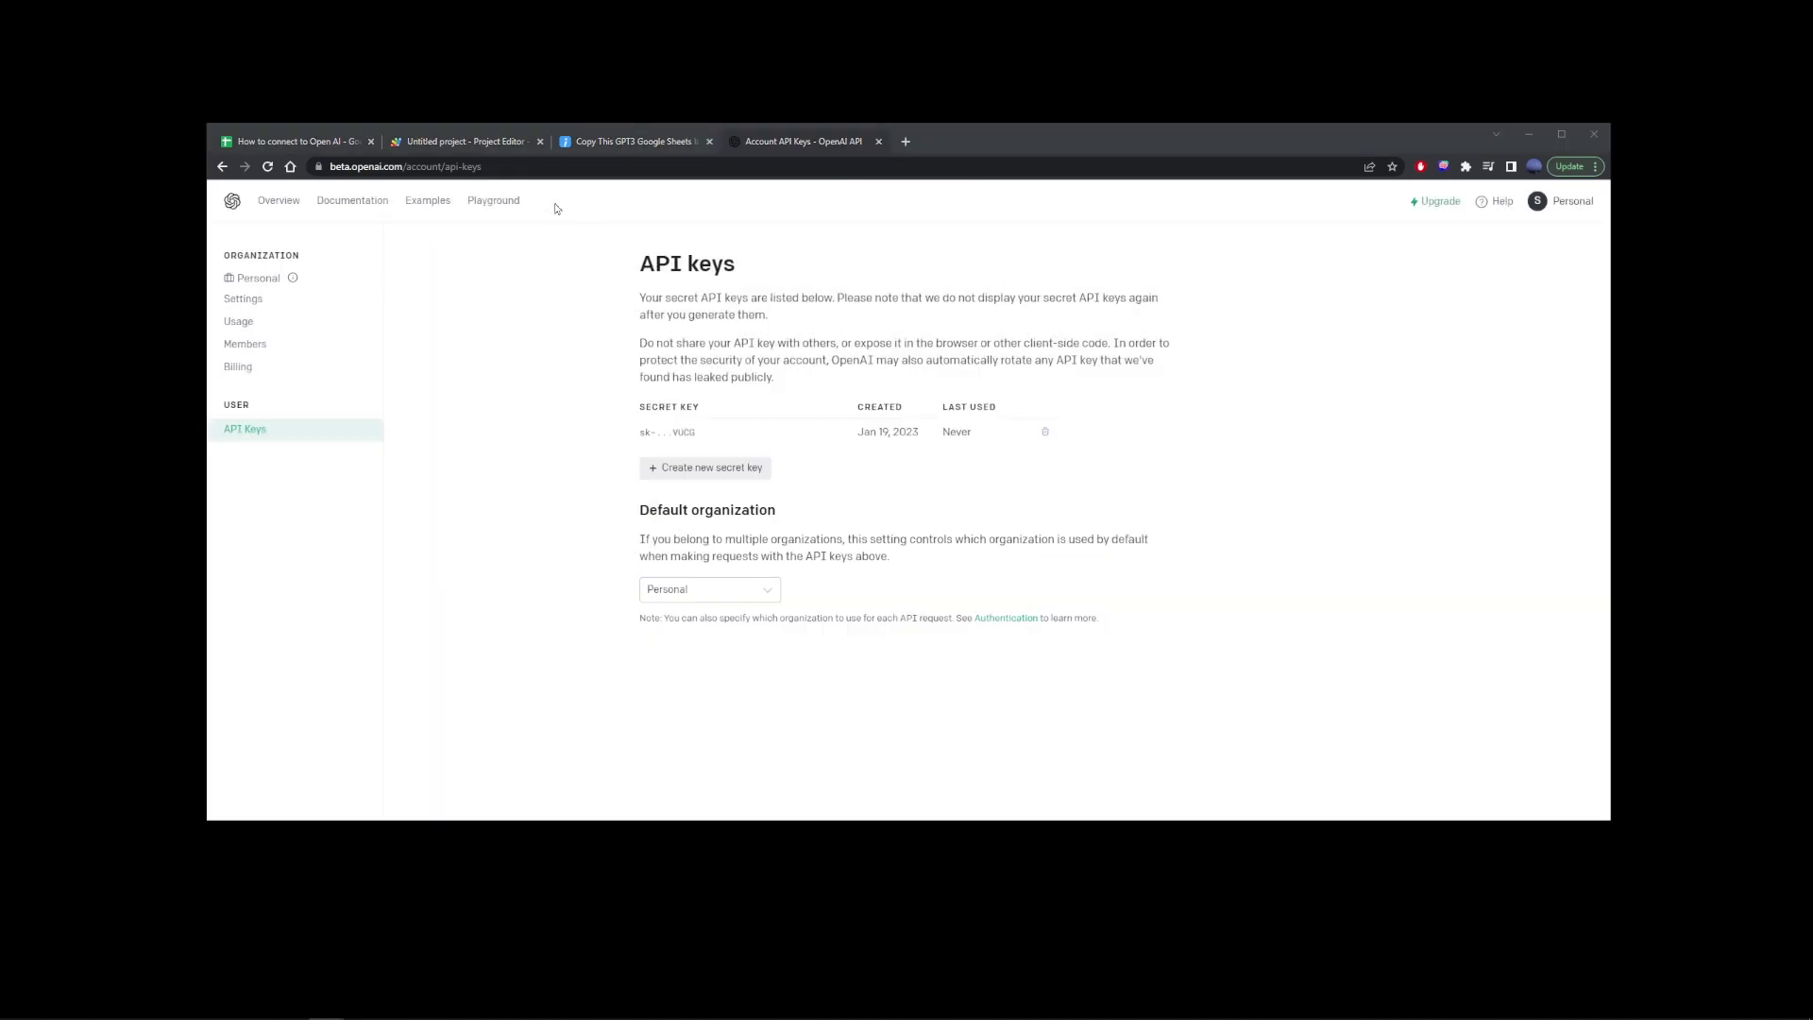
Try pasting the API key over the line 1 placeholder in Code.gs, then undo it
click(468, 144)
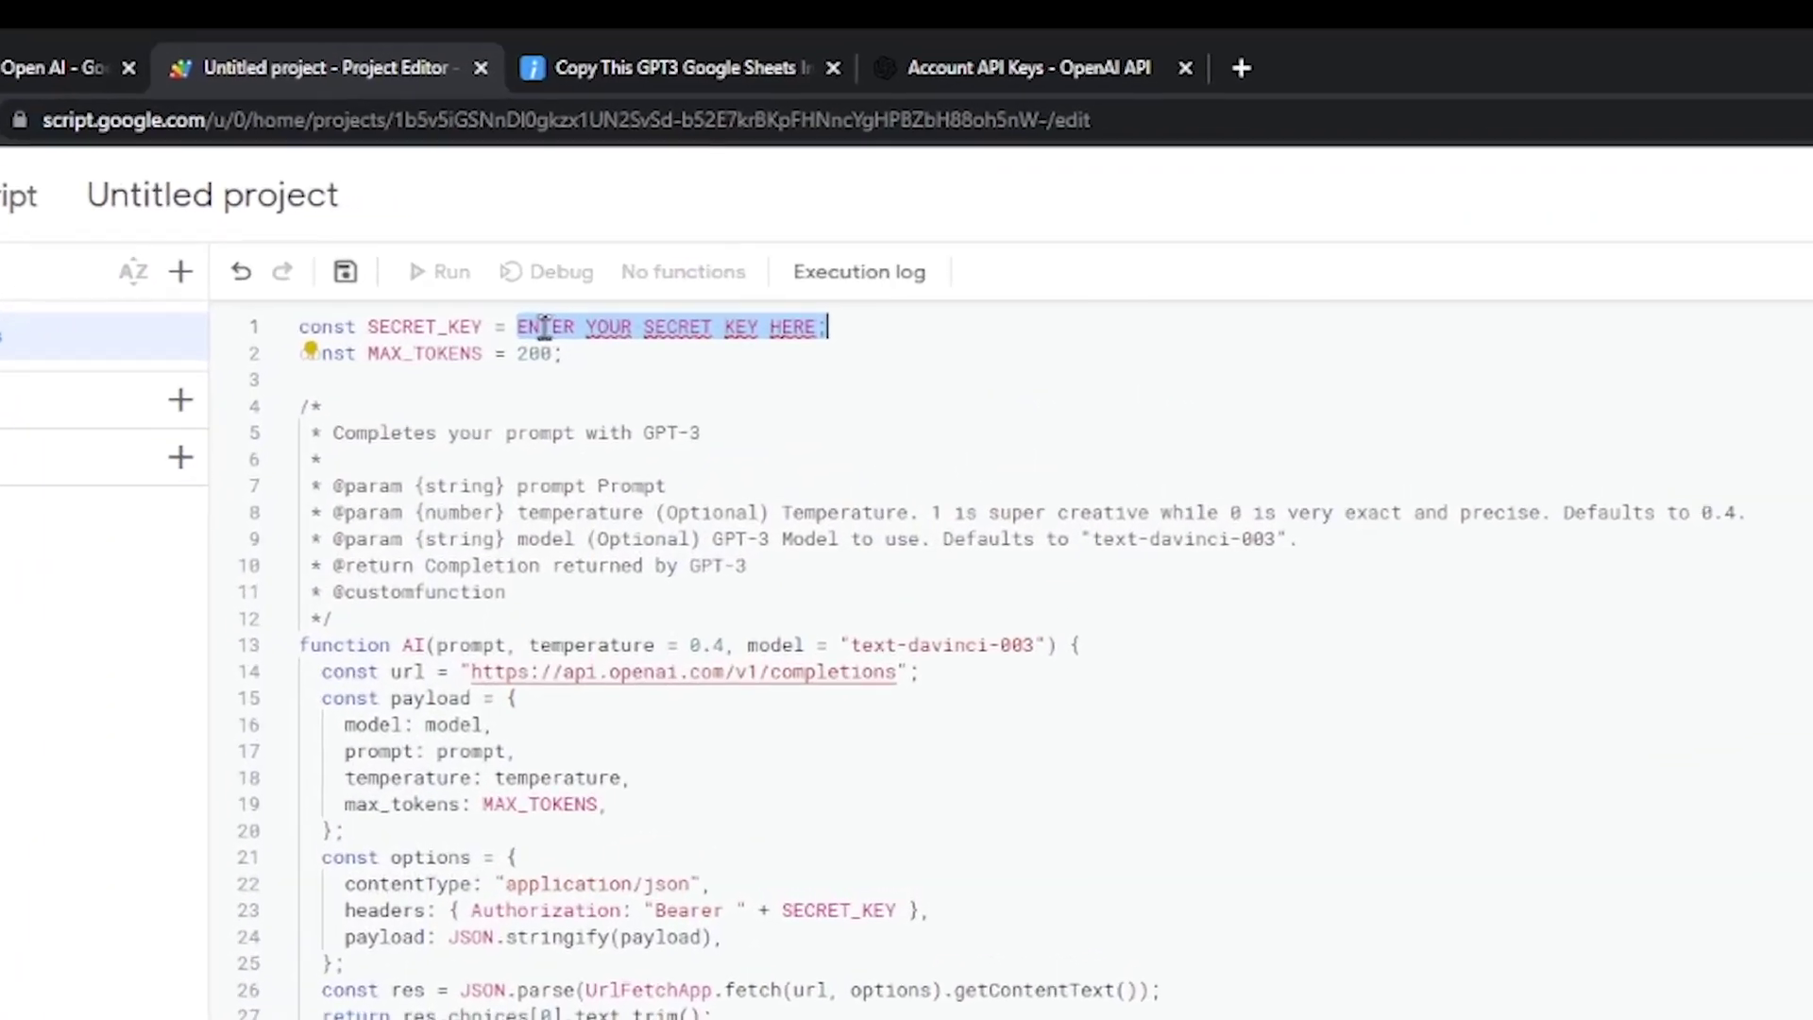
click(472, 408)
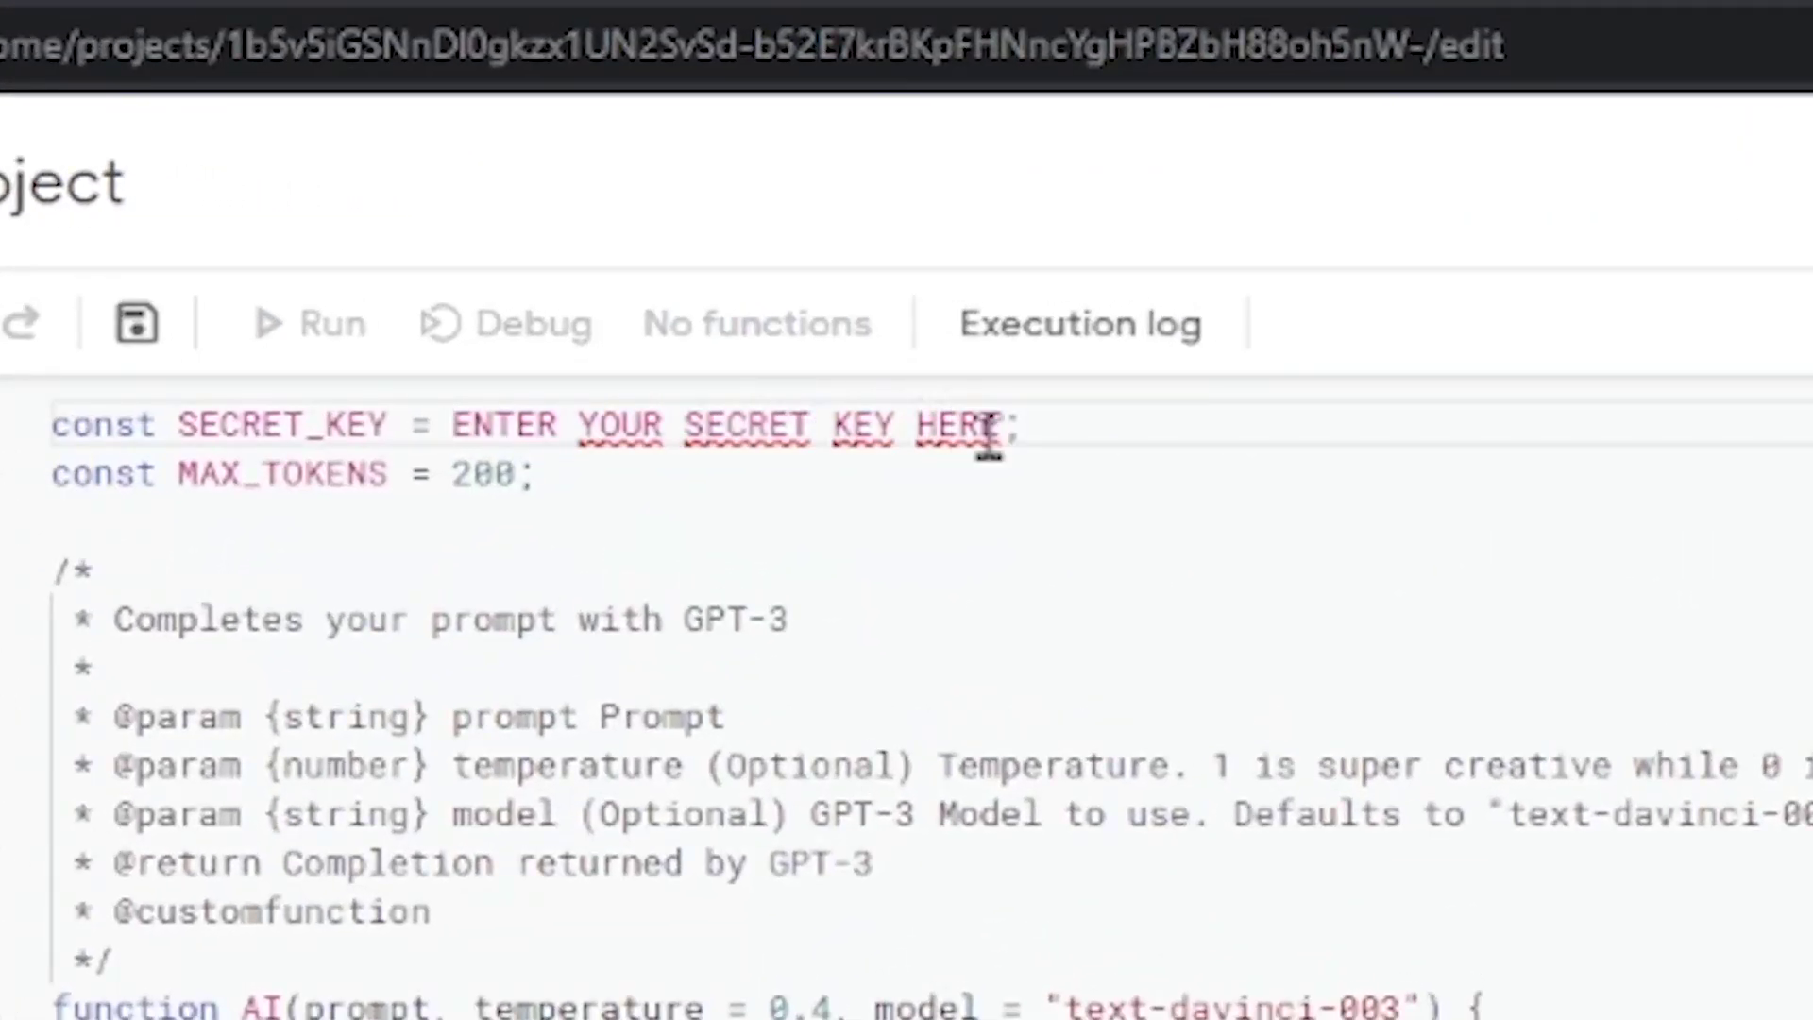
shift+click(959, 408)
key(shift+Right)
key(ctrl+v)
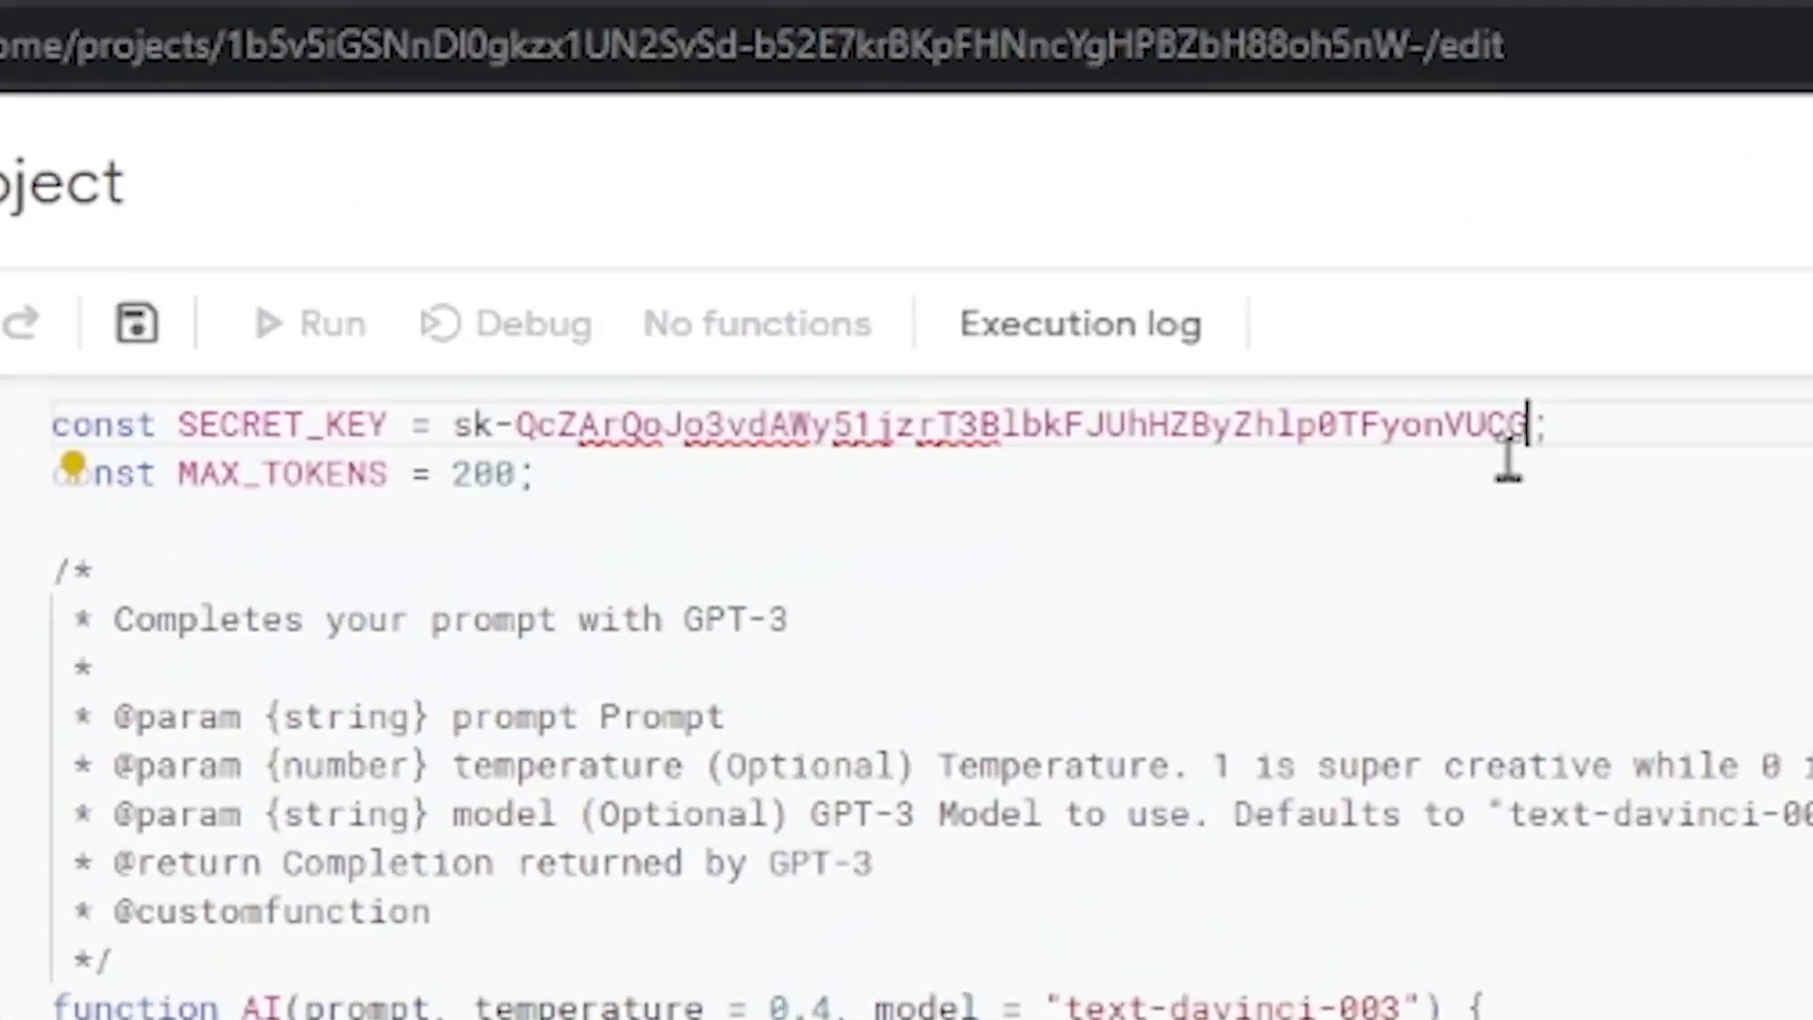
key(ctrl+z)
Replace the placeholder with the API key inside quotation marks and save the project
text("")
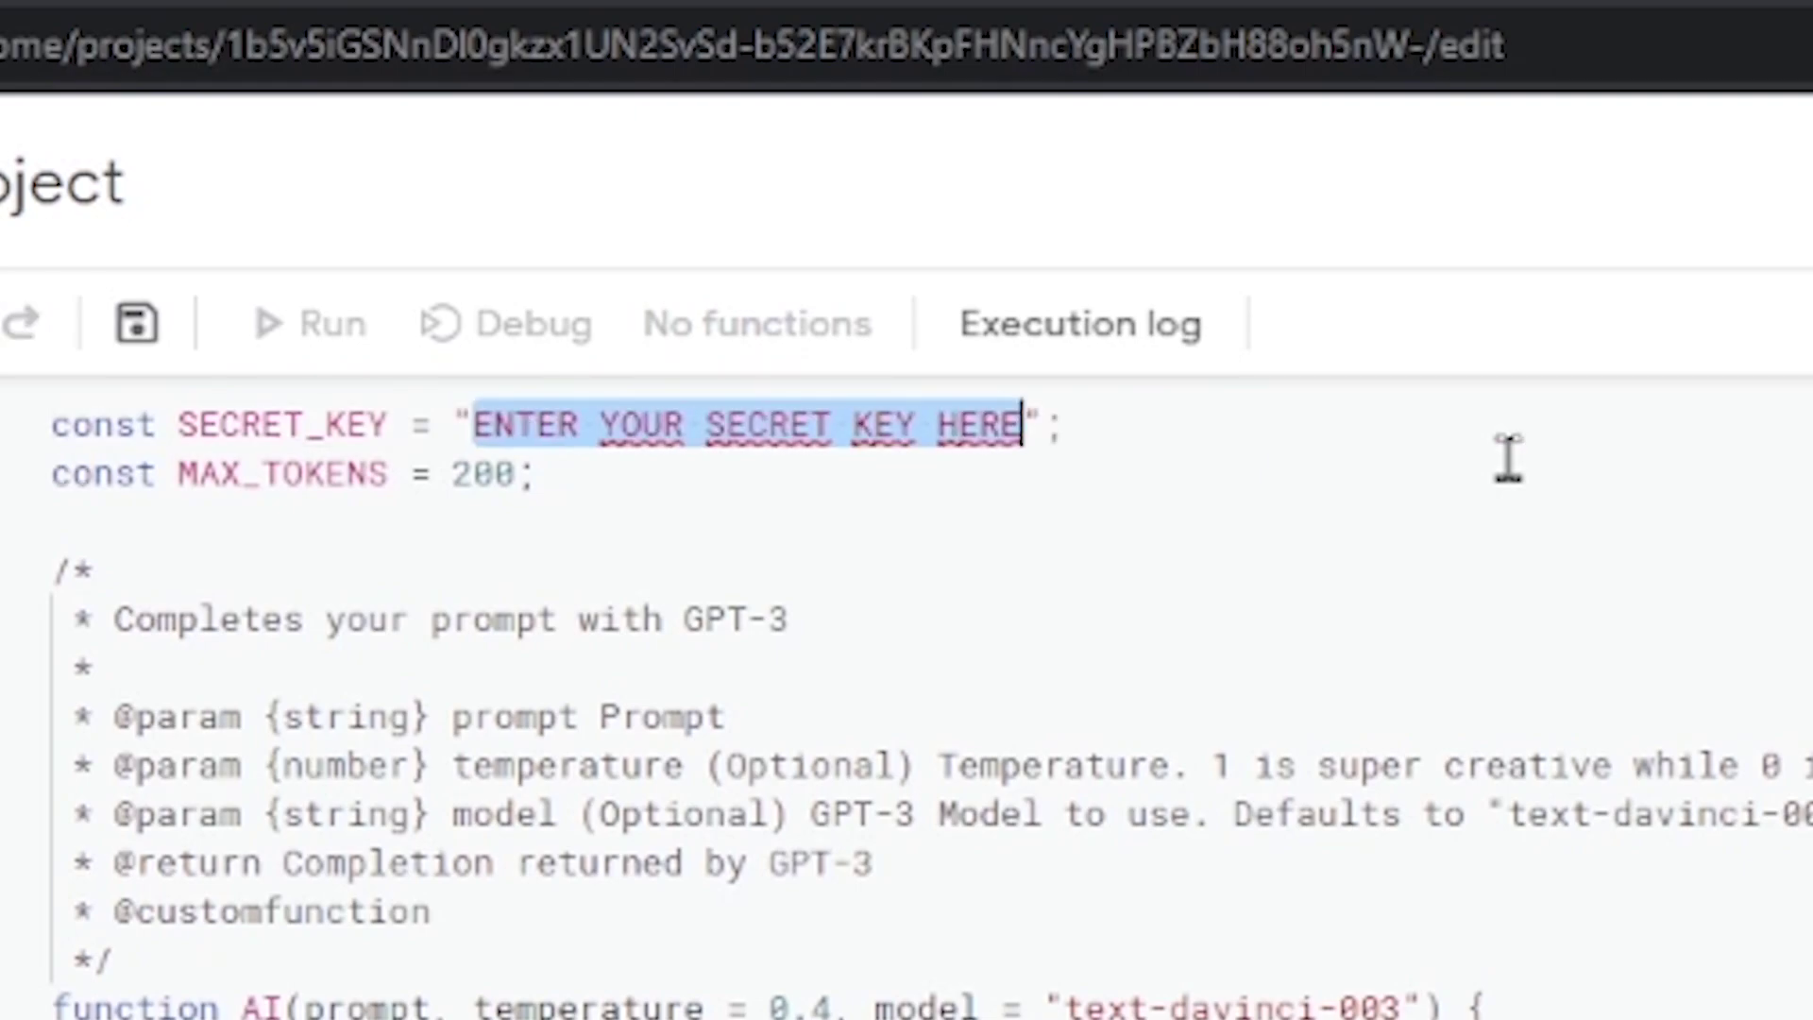
key(Left)
key(Left)
key(shift+End)
key(shift+Left)
key(shift+Left)
key(BackSpace)
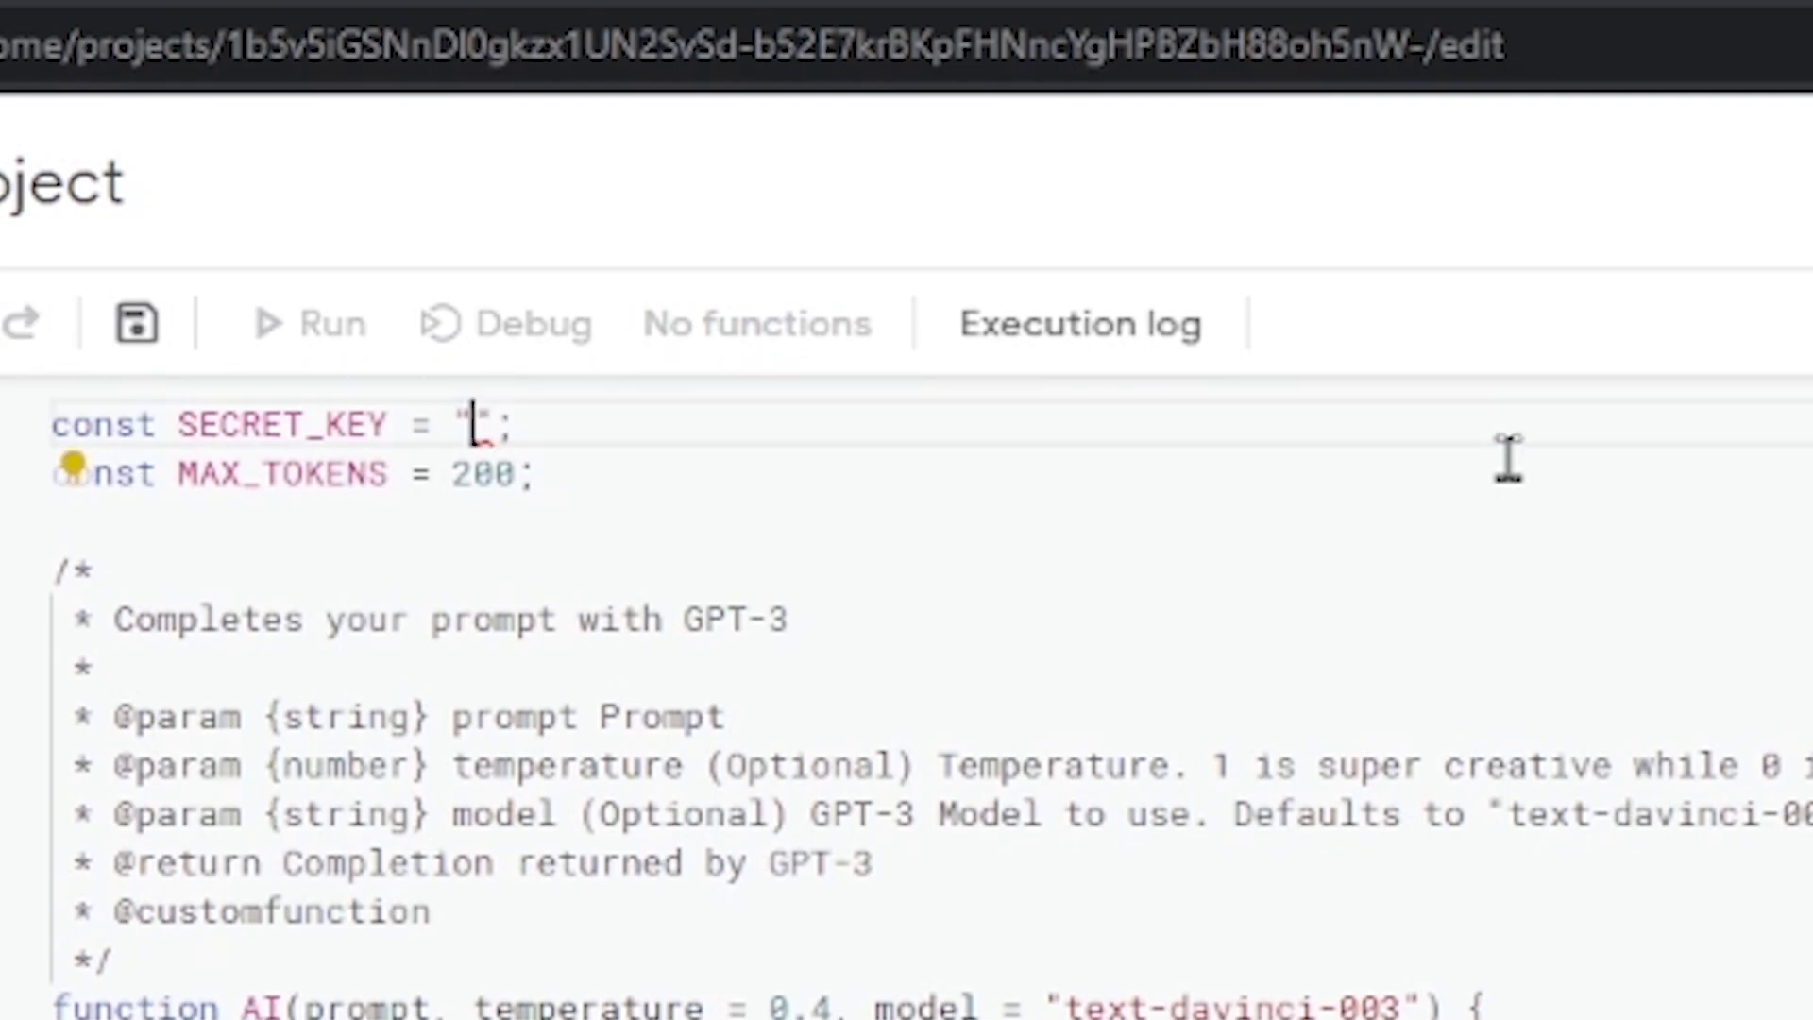
key(ctrl+v)
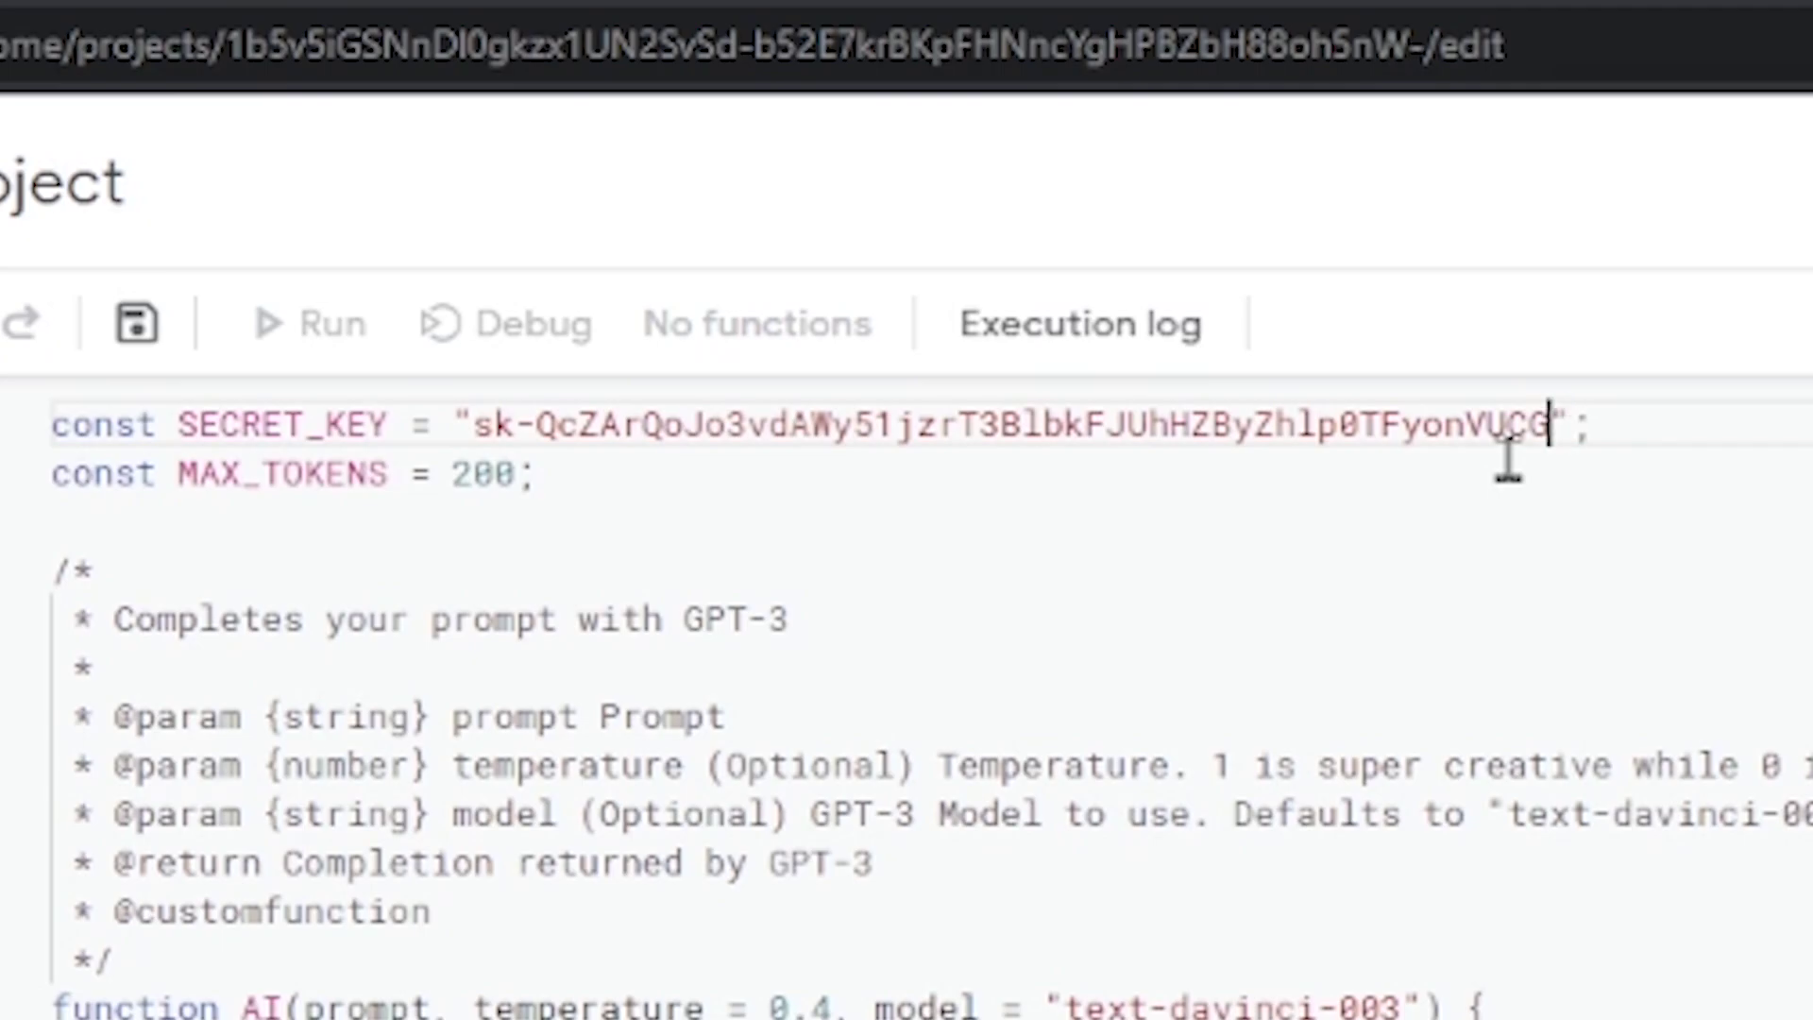
key(ctrl+shift+Left)
key(ctrl+shift+Left)
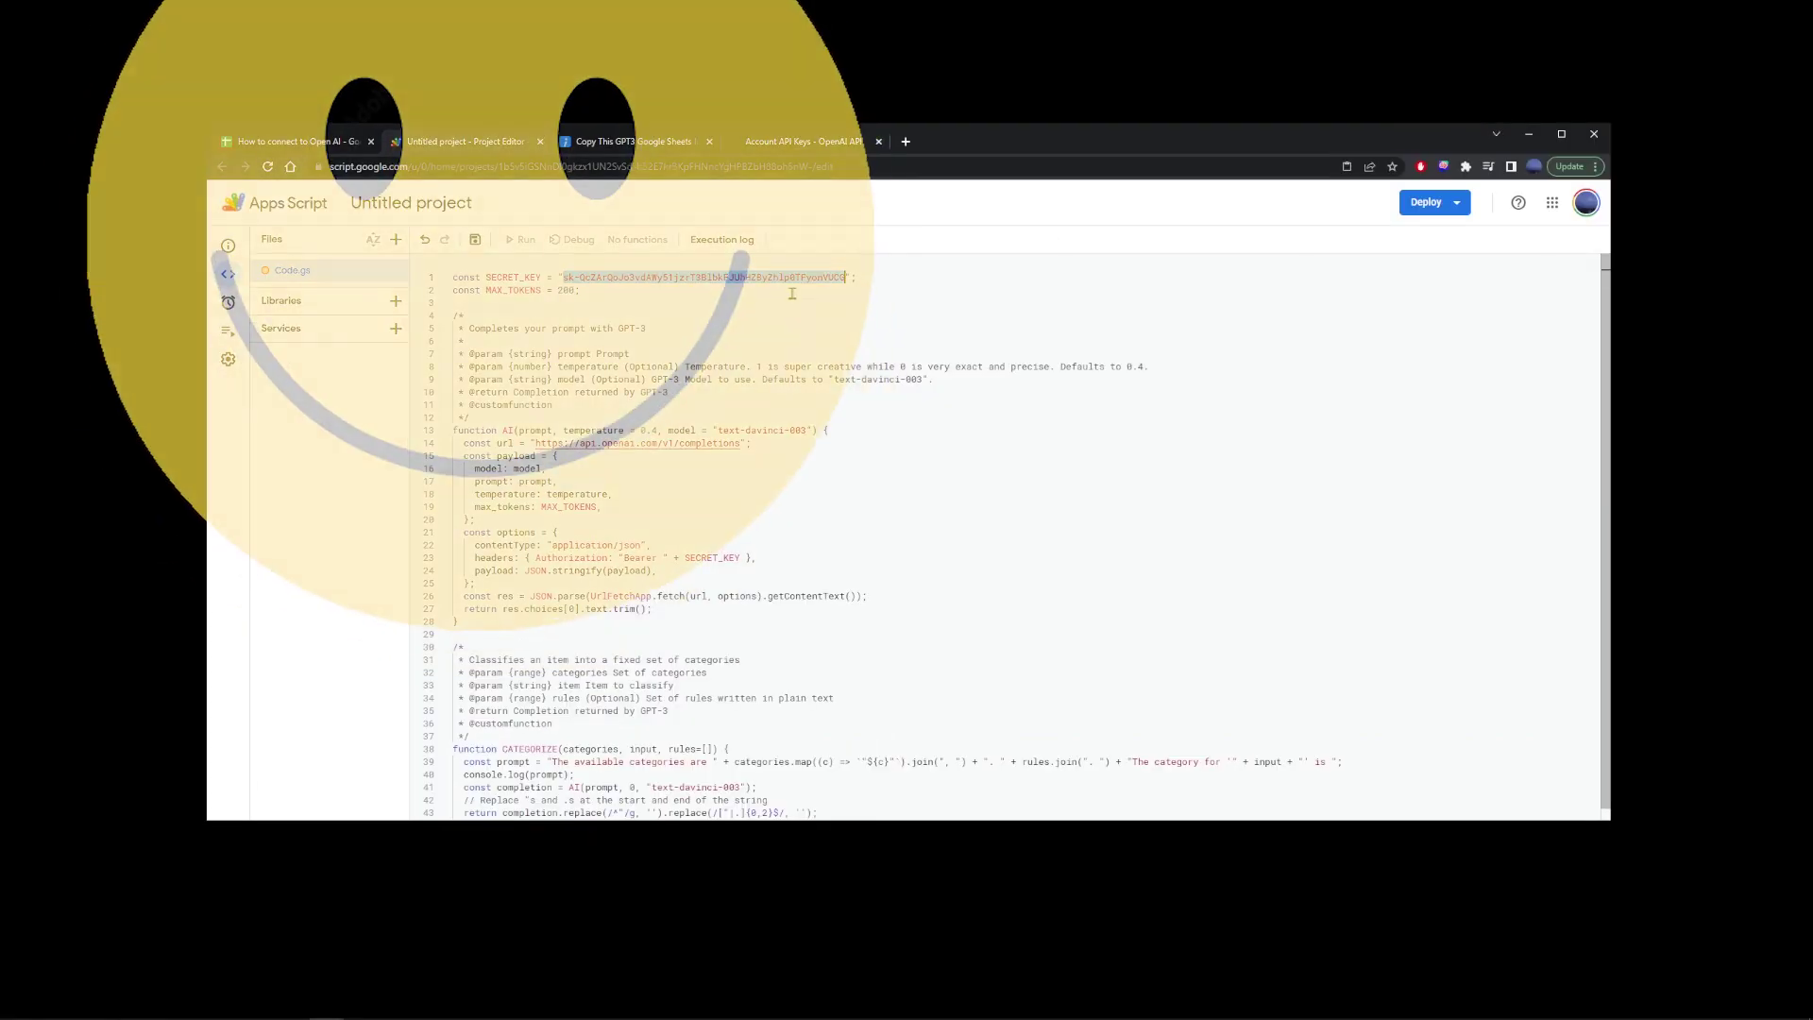
key(ctrl+s)
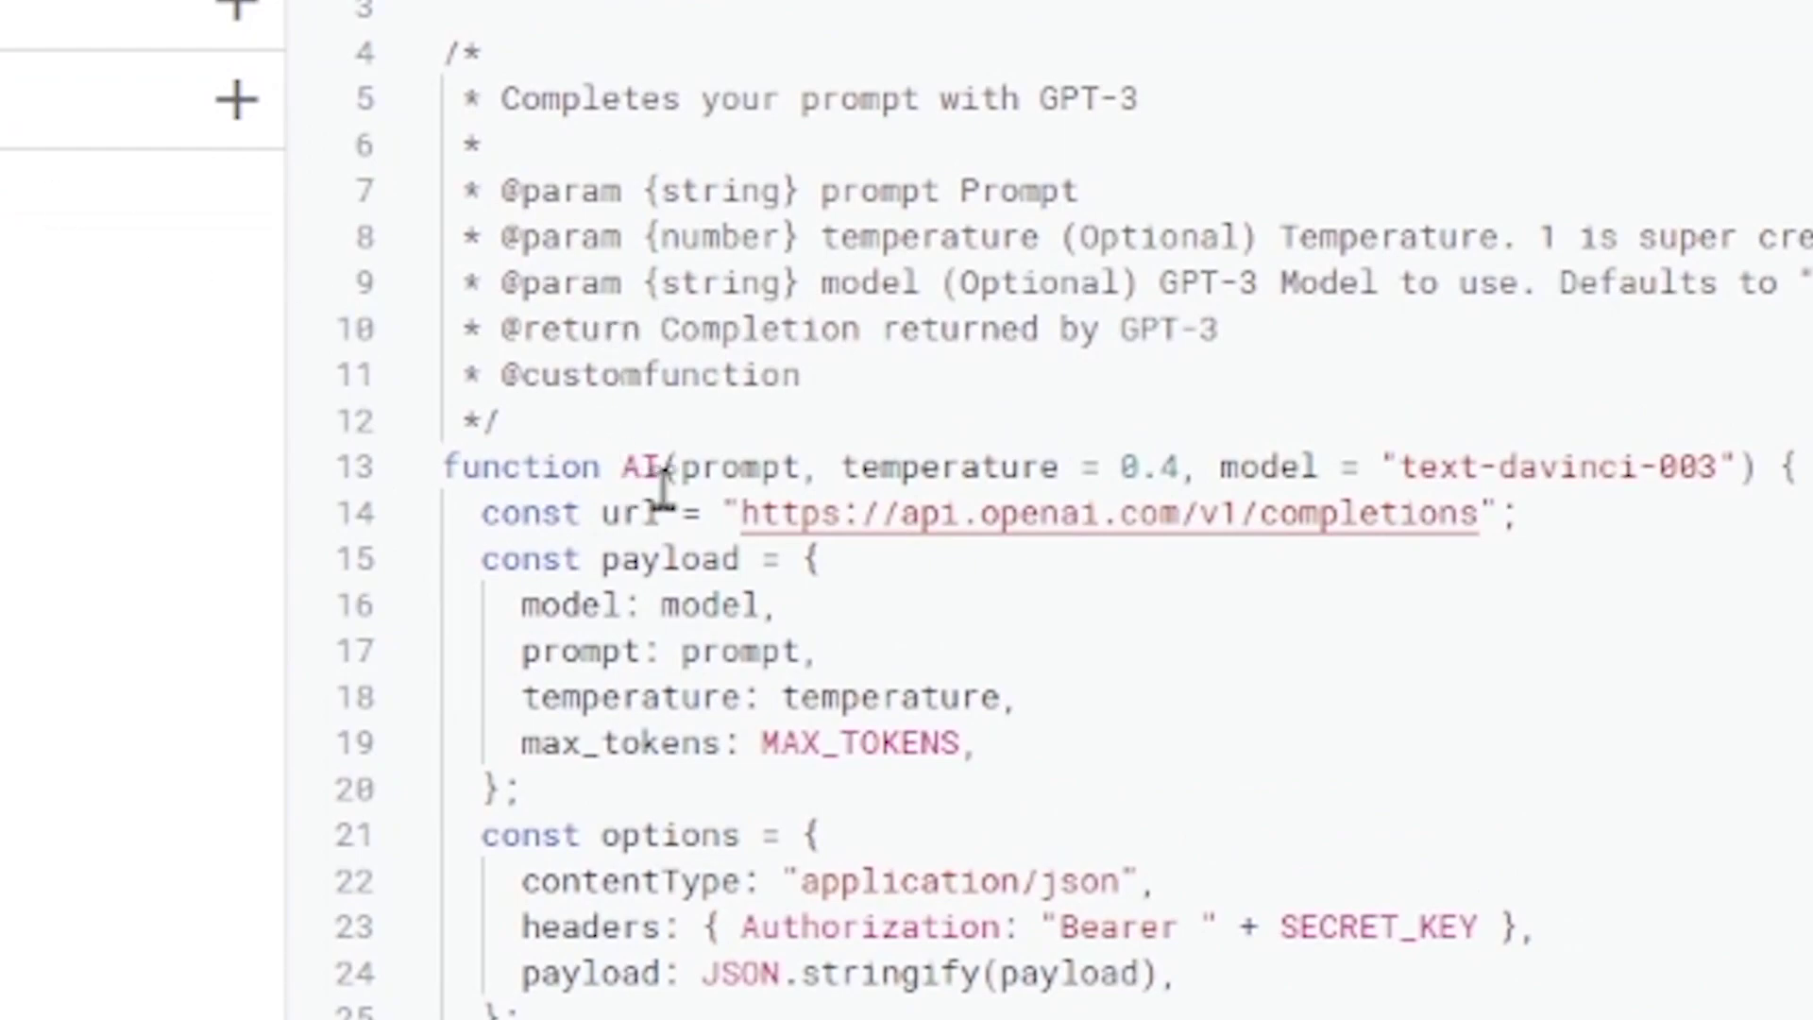
Review the AI function's prompt, temperature and text-davinci-003 model parameters on line 13
double_click(634, 468)
double_click(491, 466)
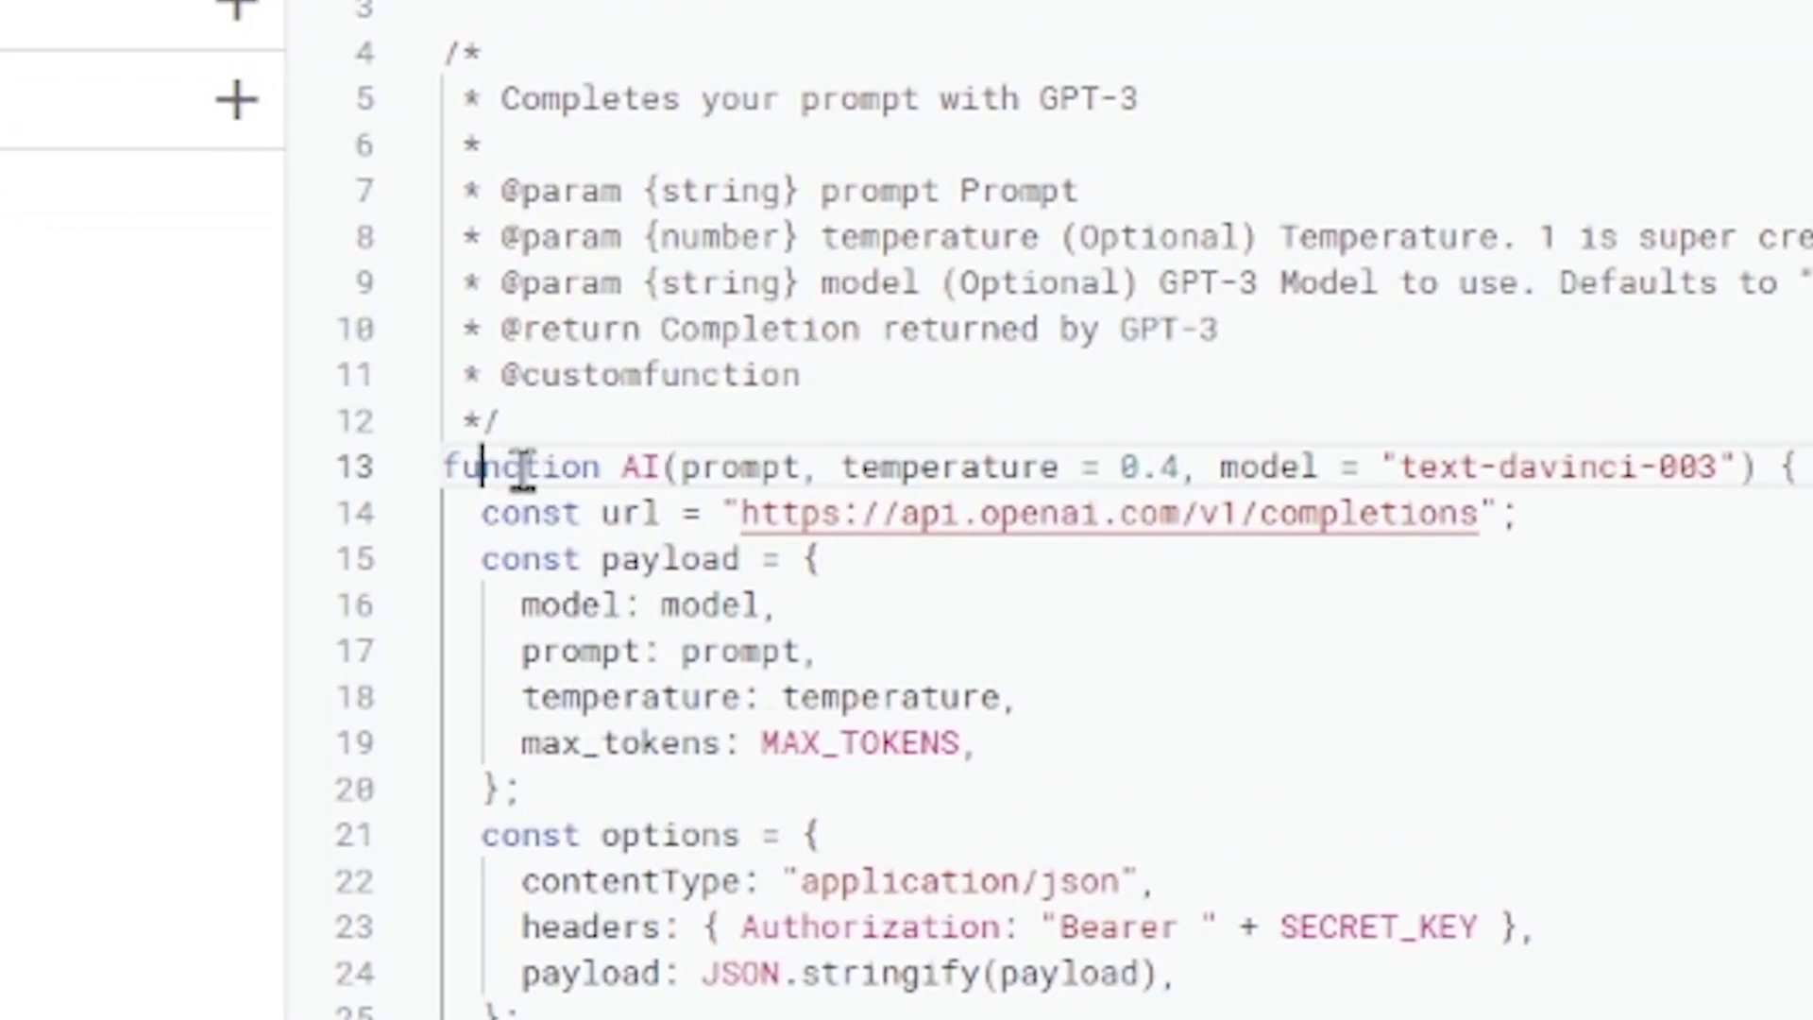
click(642, 465)
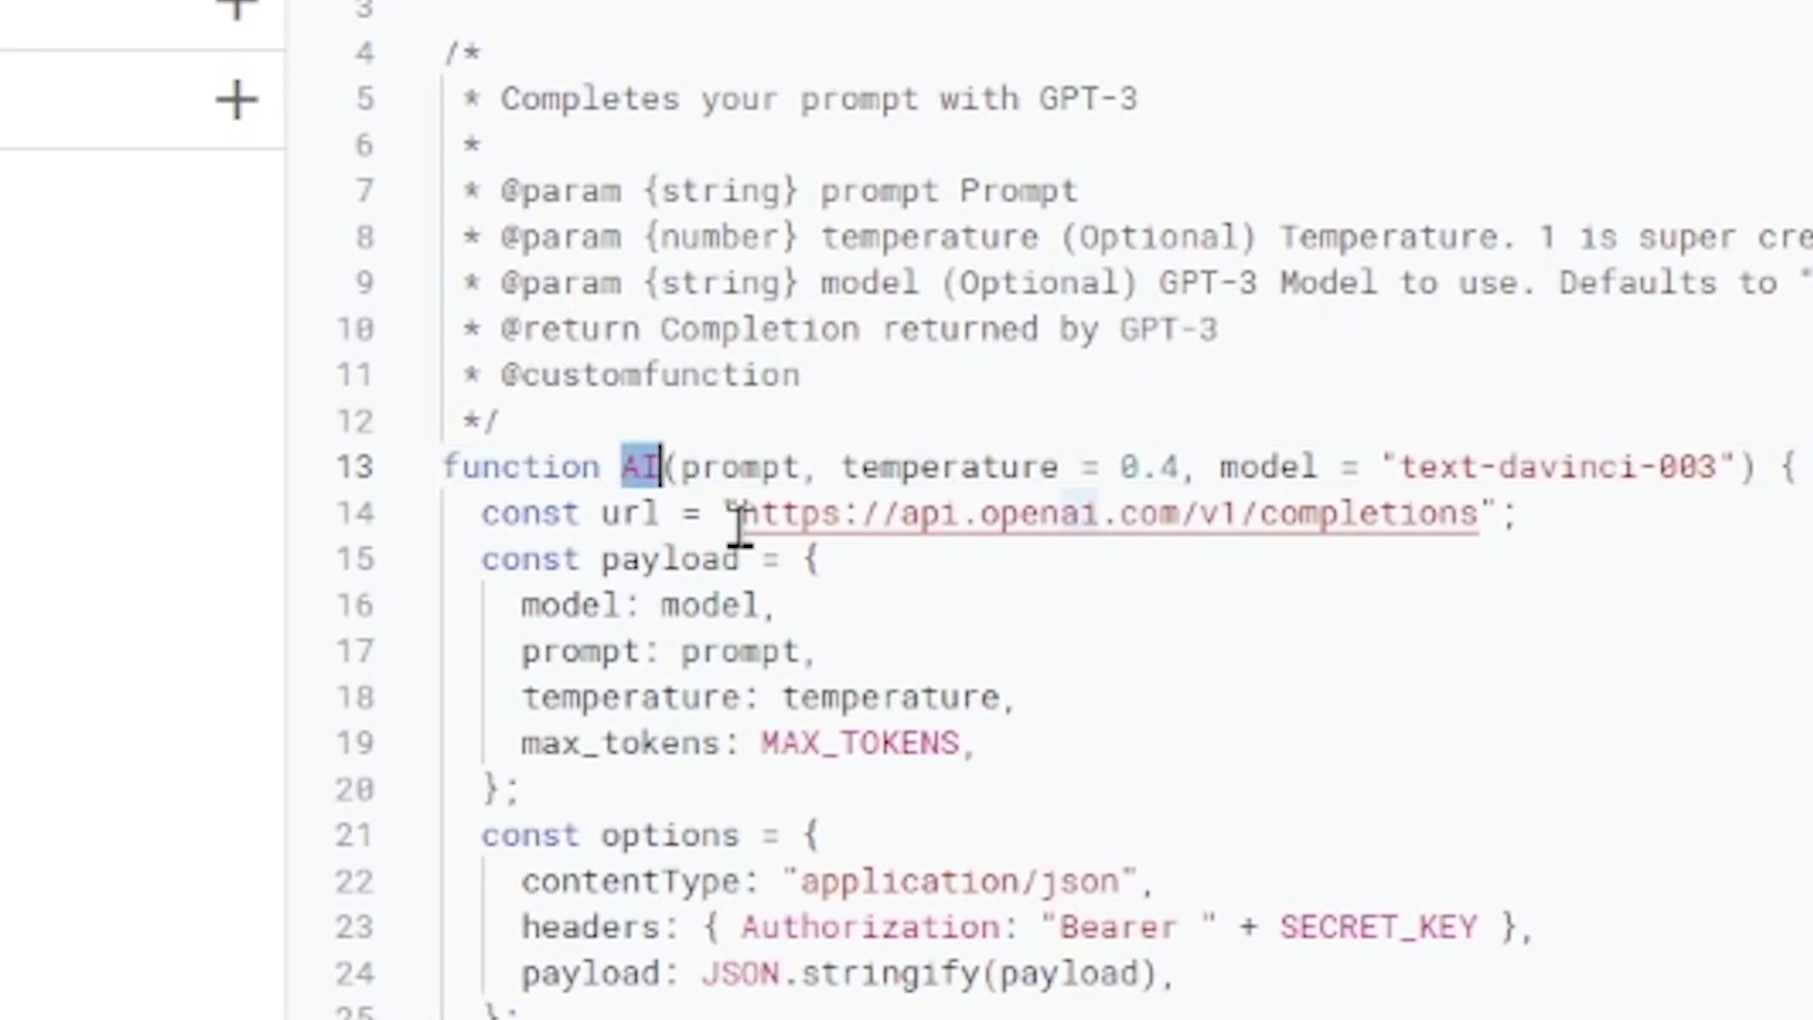
double_click(746, 466)
click(942, 468)
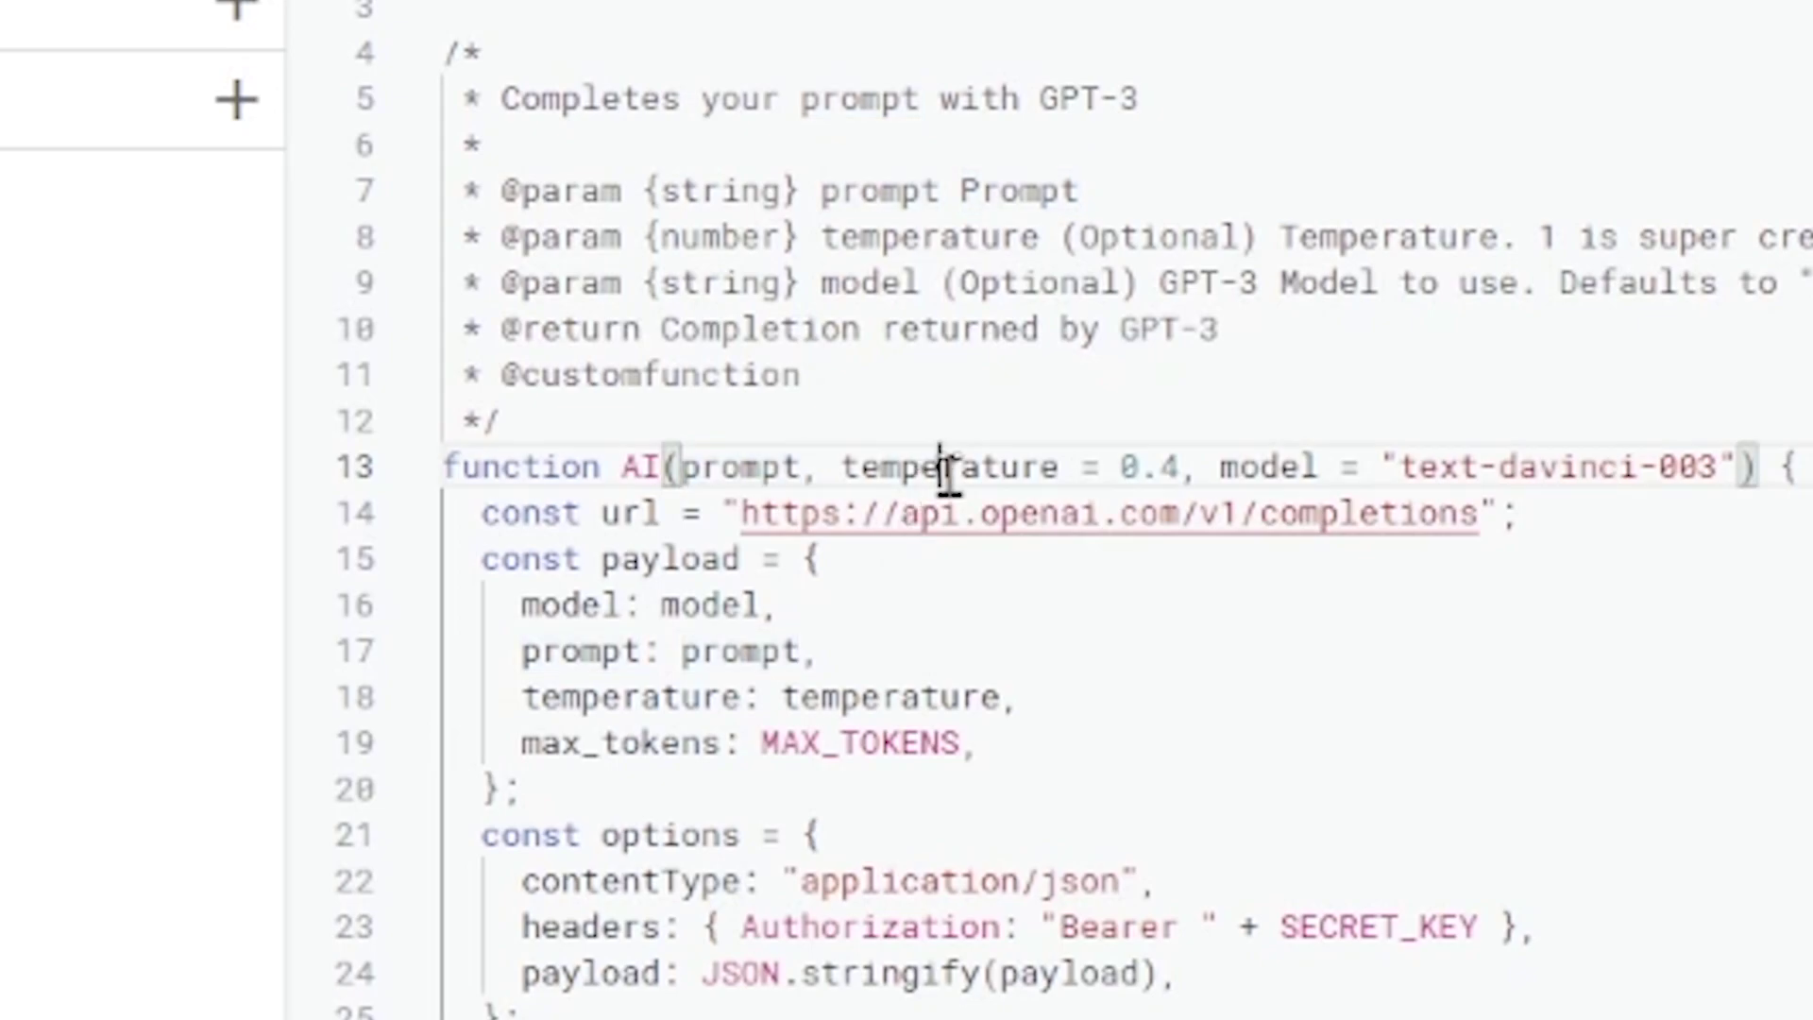
double_click(945, 468)
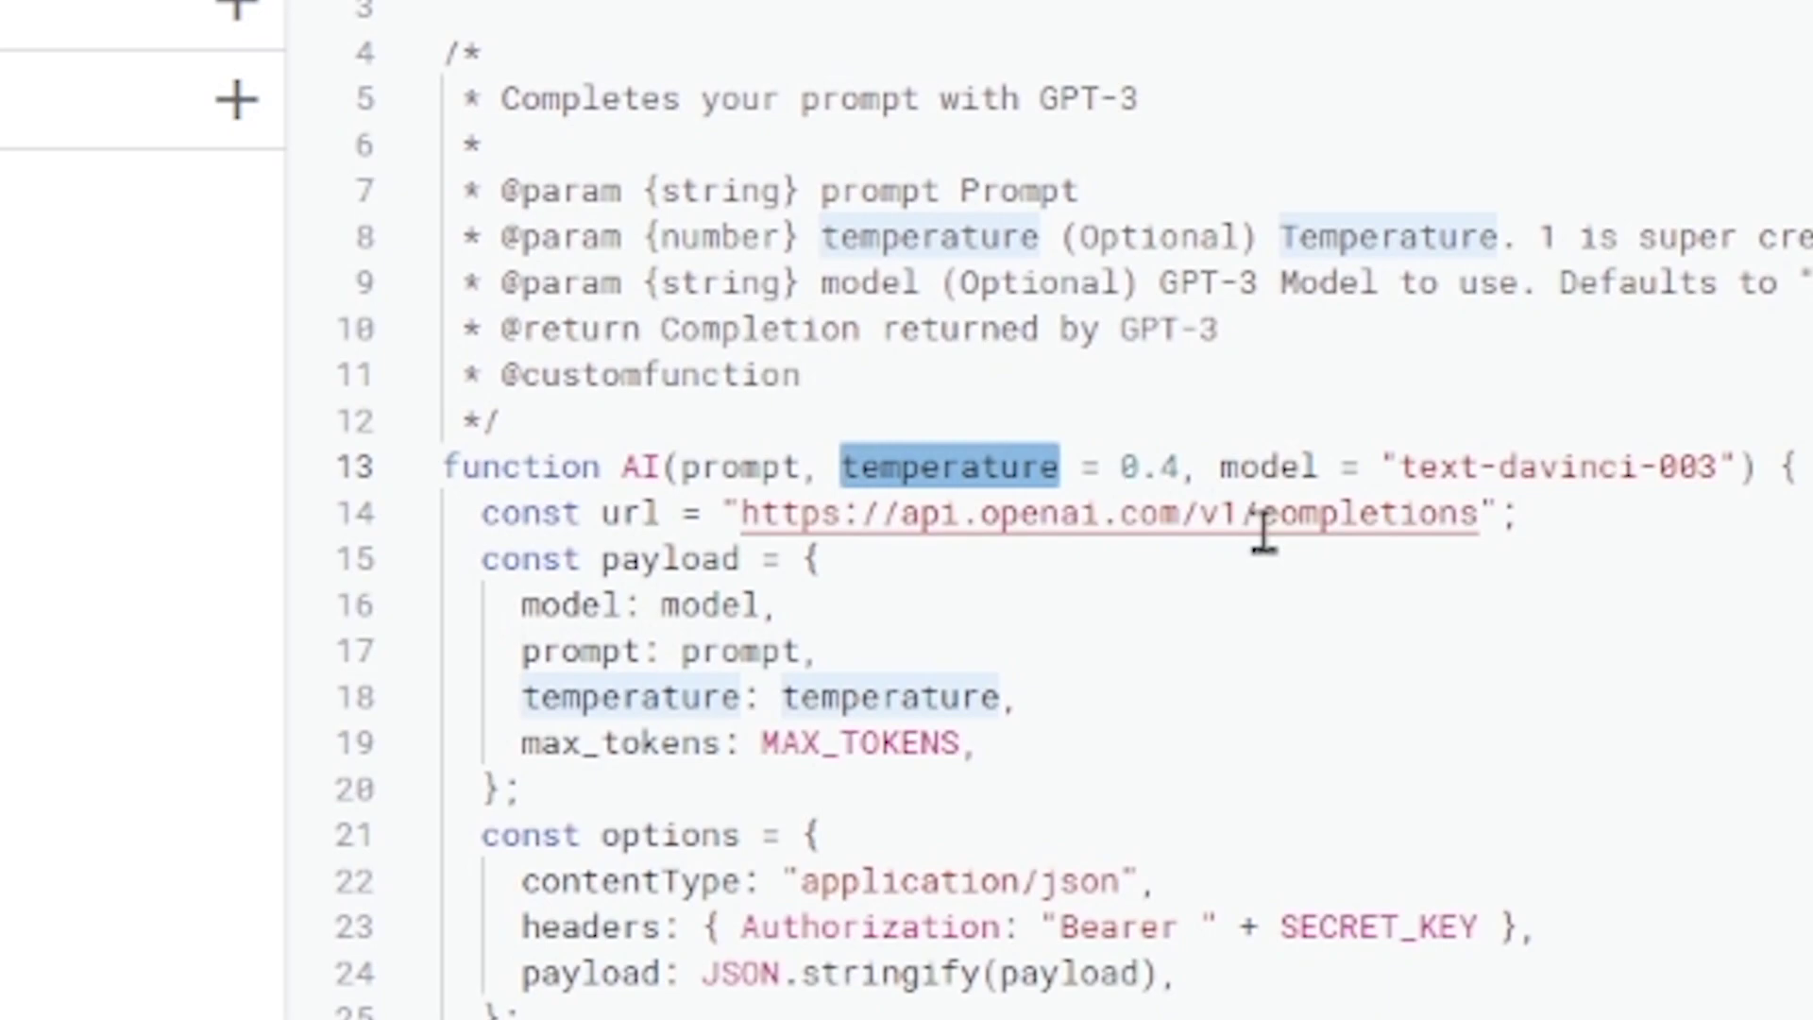
drag(1397, 466, 1702, 470)
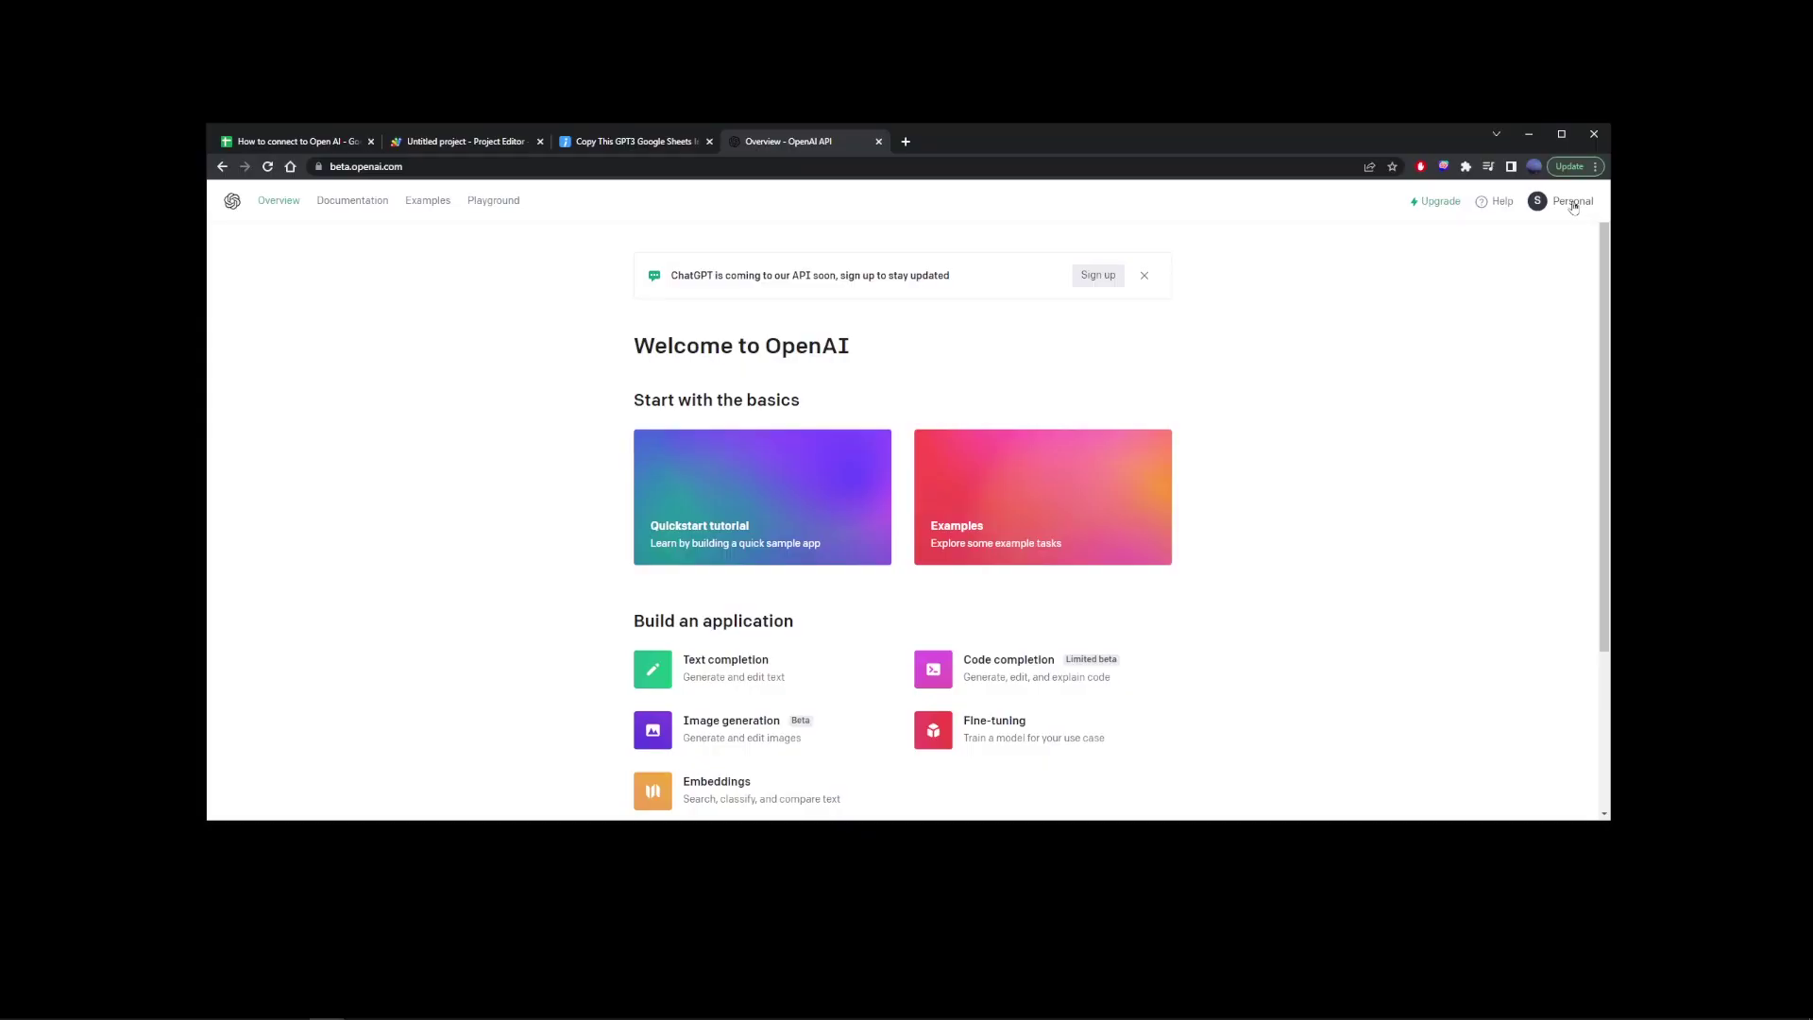
click(1559, 196)
Check Davinci's $0.0200 per 1K tokens price on OpenAI Pricing, then return to the spreadsheet
click(1468, 372)
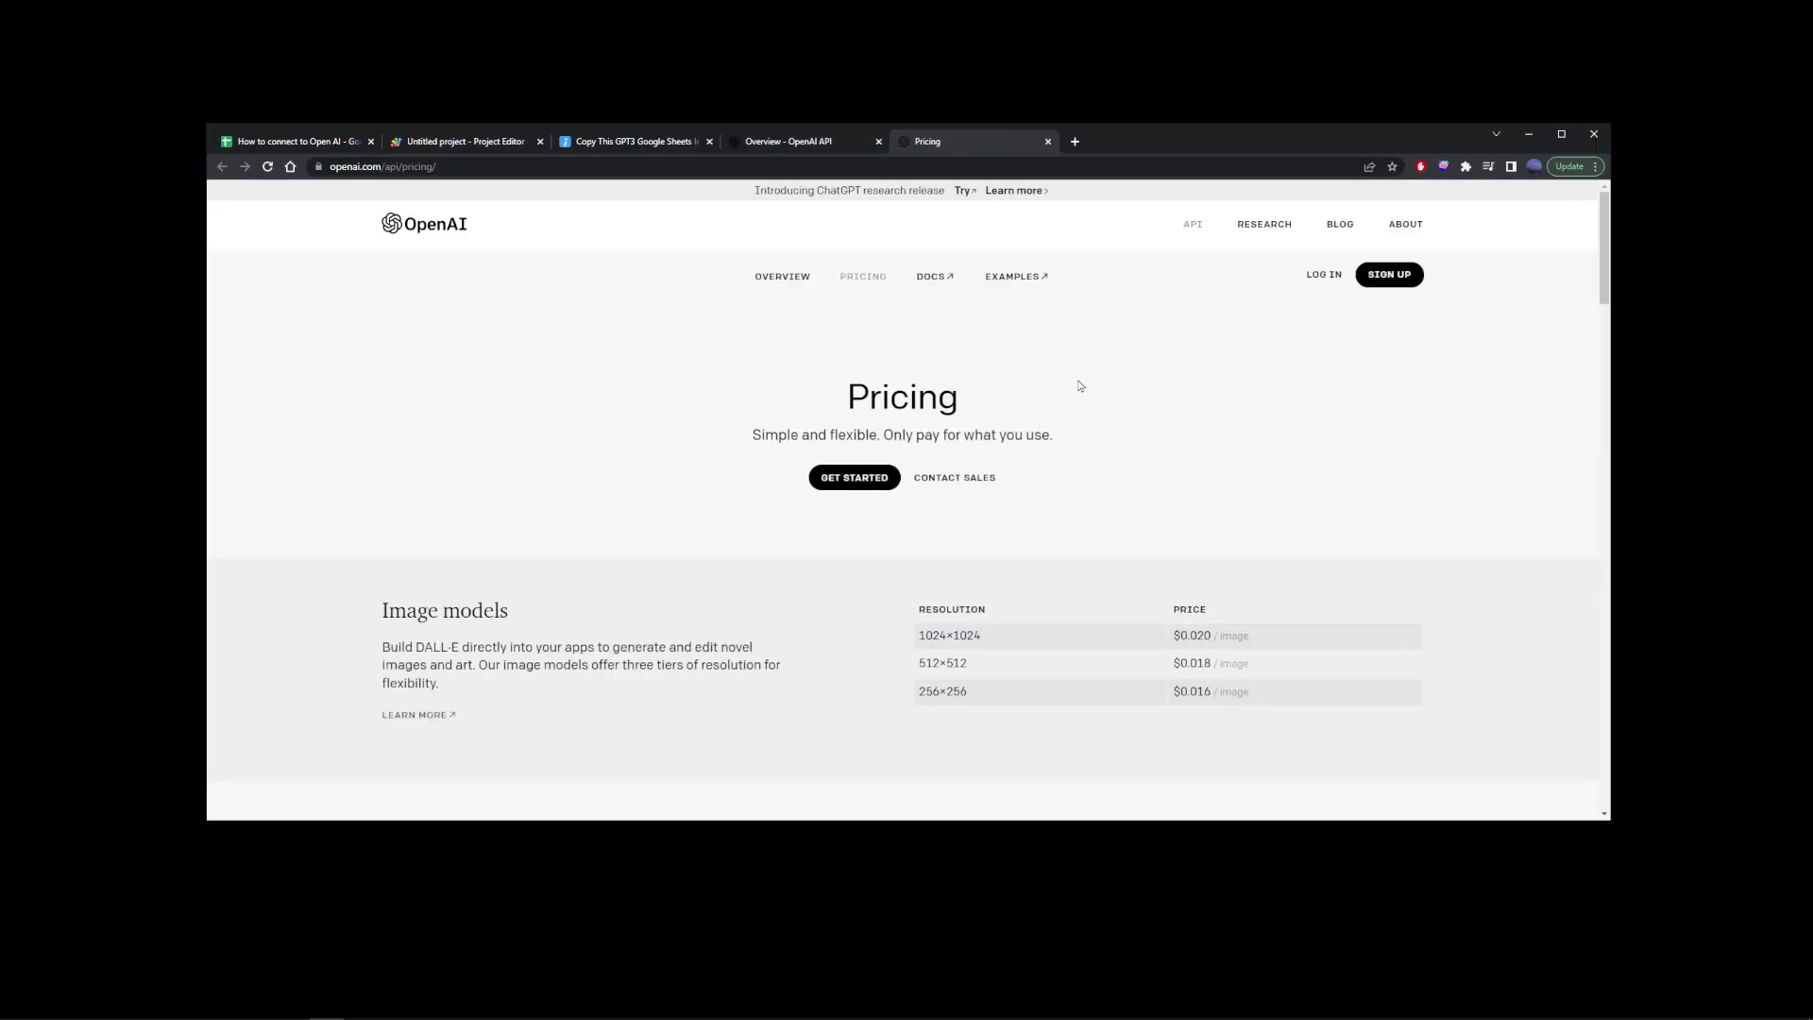
scroll(740, 434, down, 5)
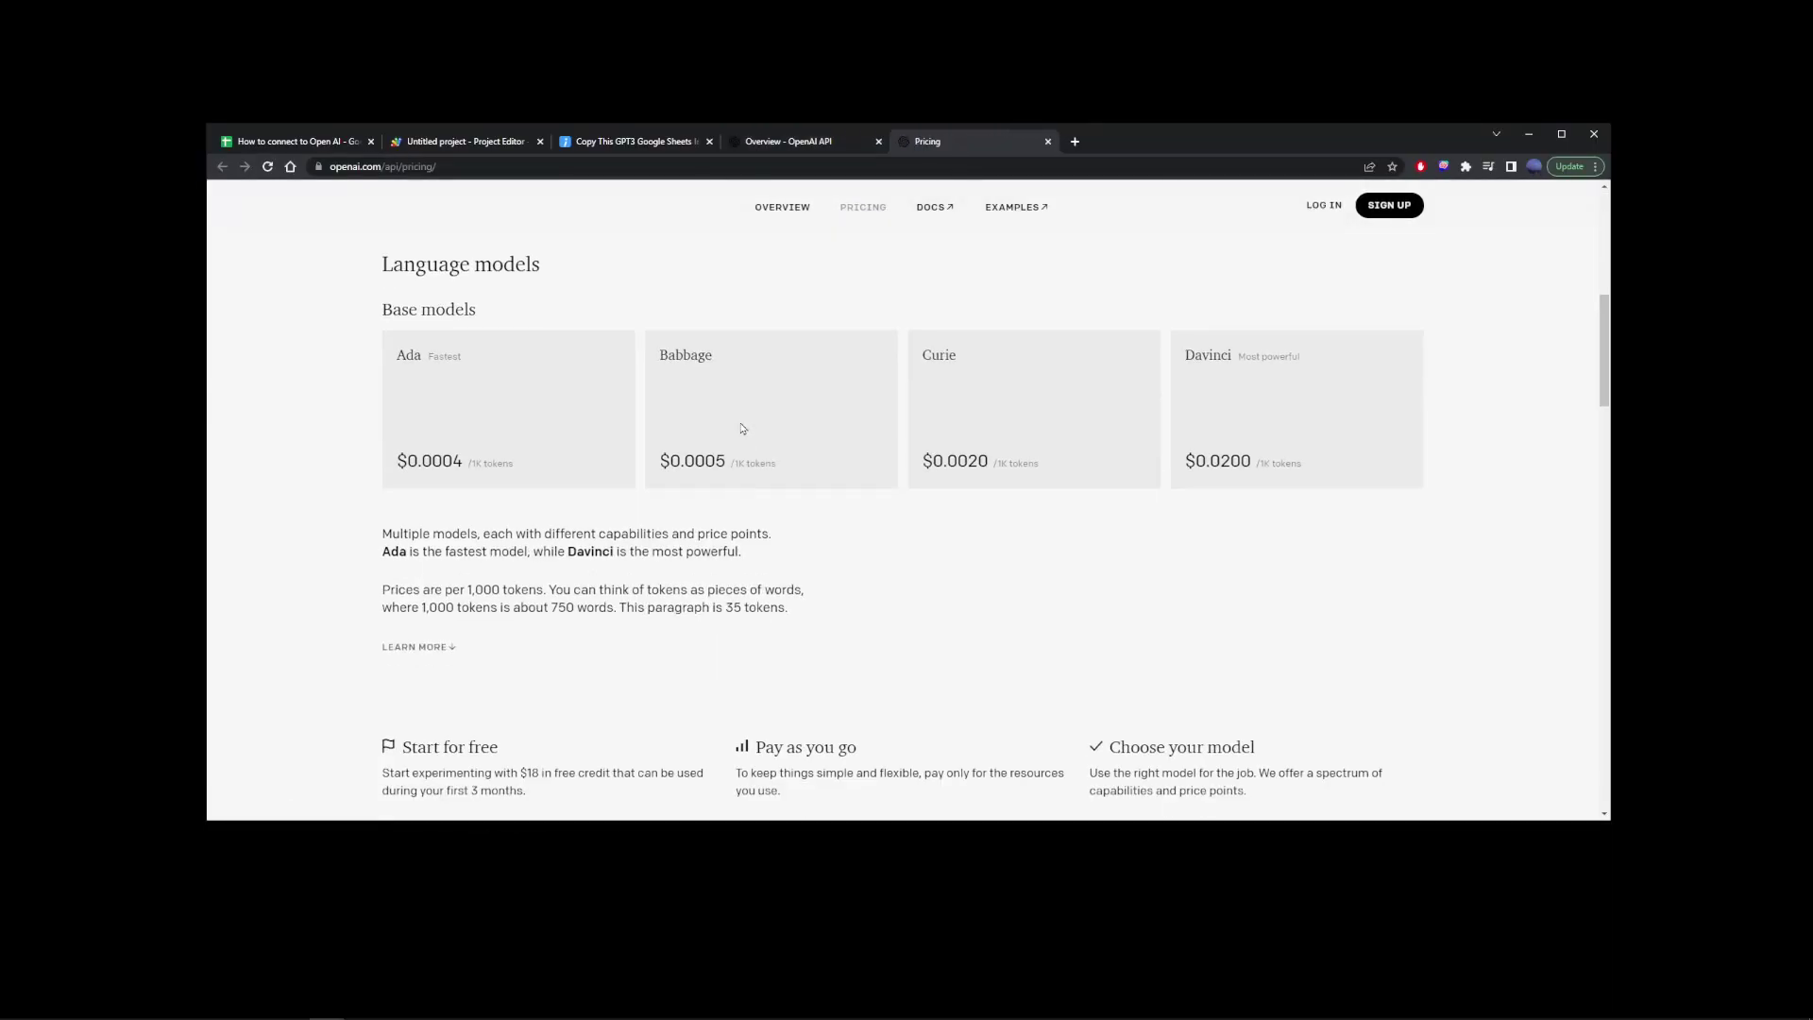
drag(1195, 460, 1230, 462)
scroll(1031, 490, down, 3)
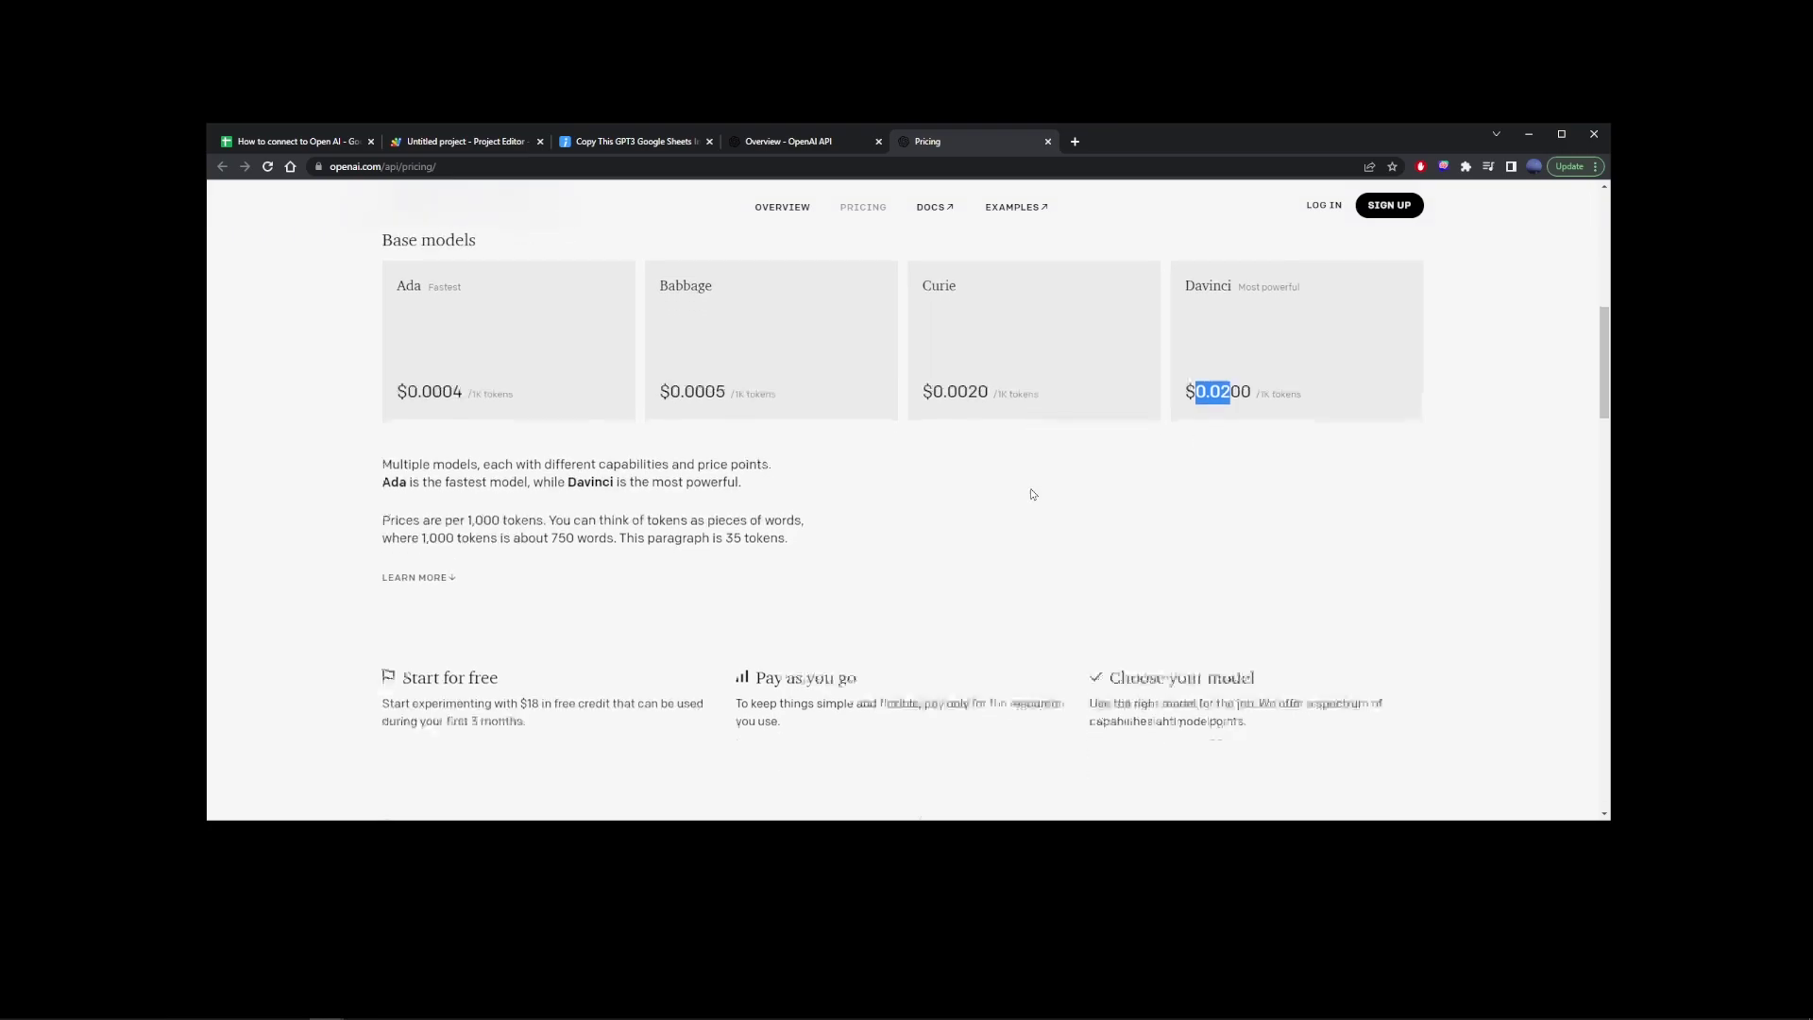
click(317, 142)
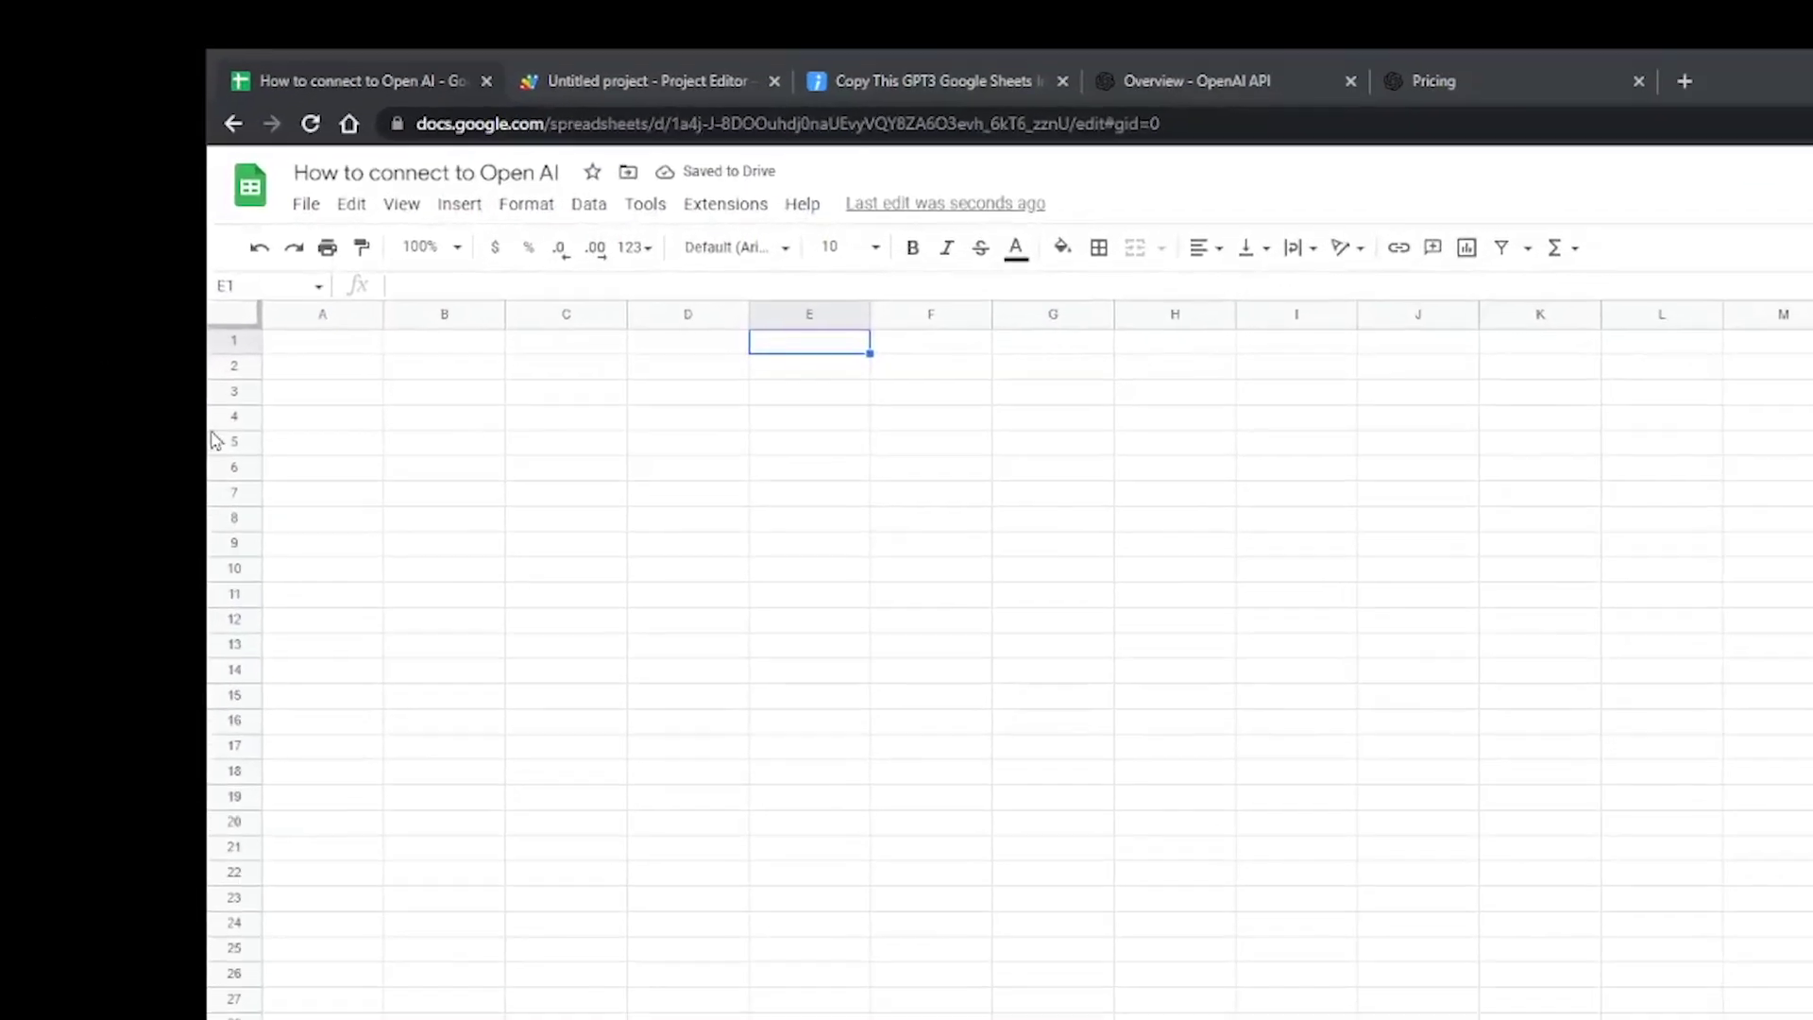
Enter =AI("What are some usecases for GPT3 with google spreadsheet") in cell A1
click(369, 192)
triple_click(727, 118)
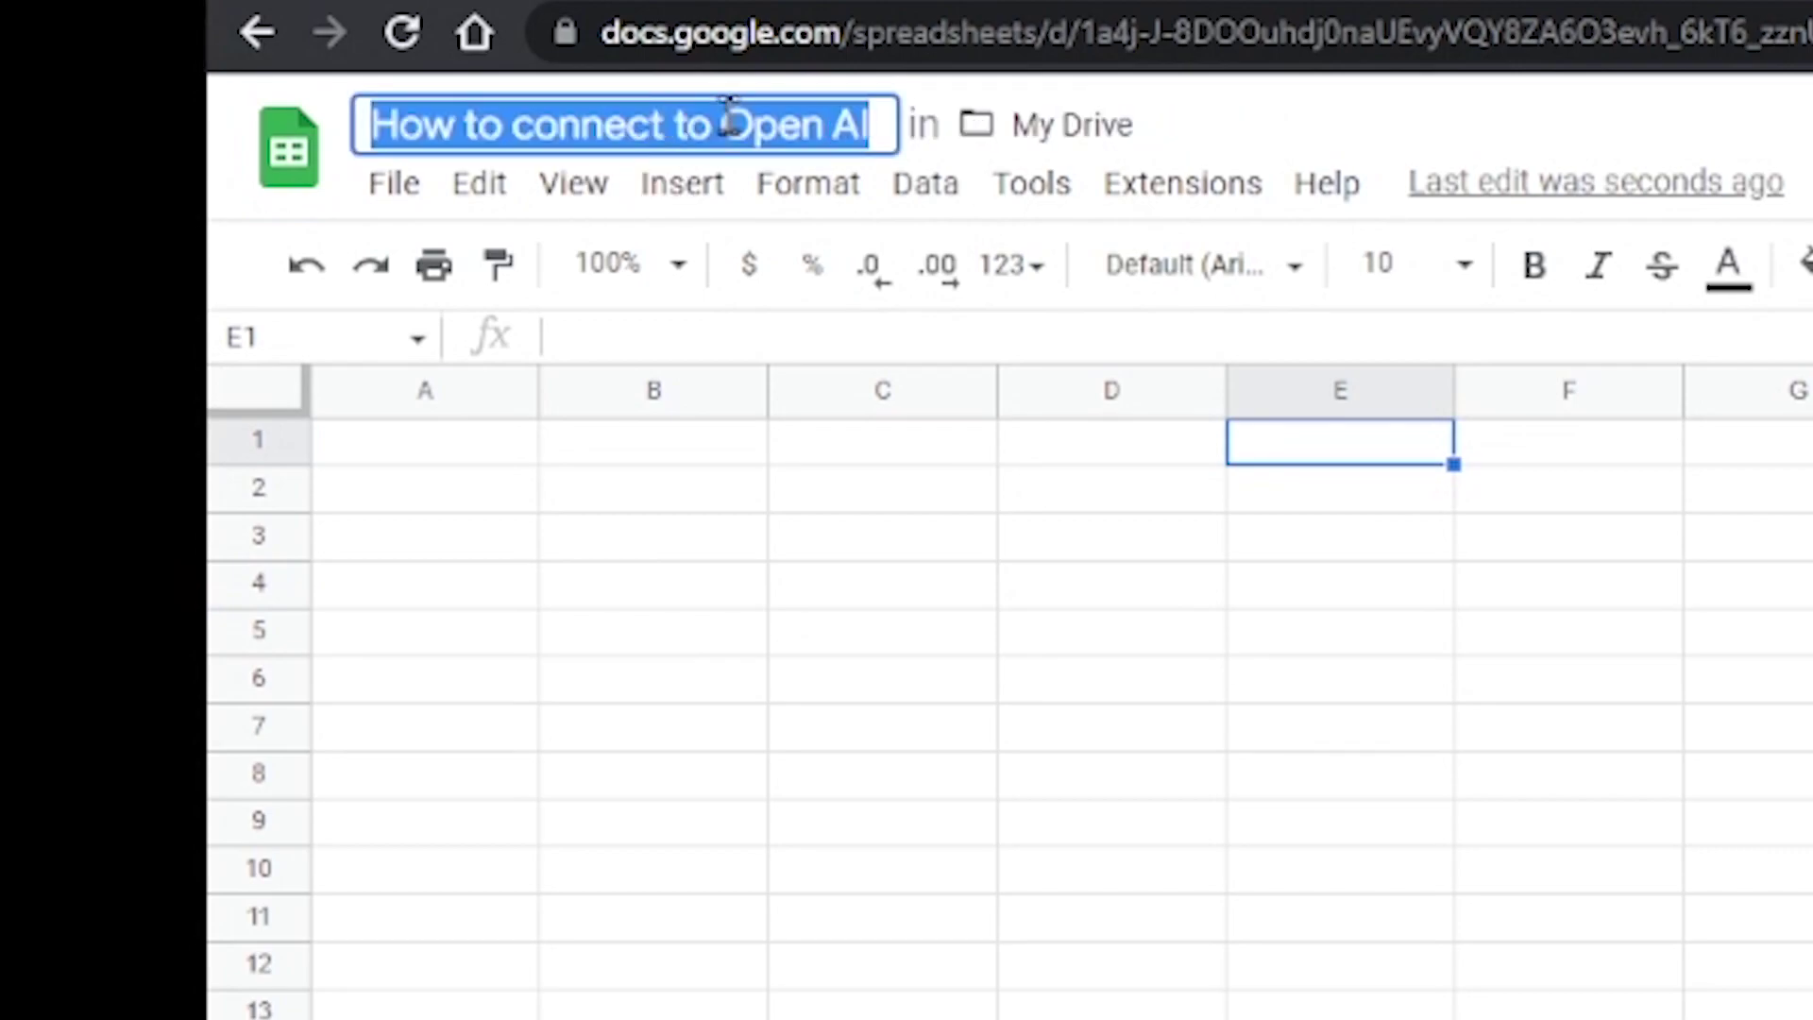
click(472, 448)
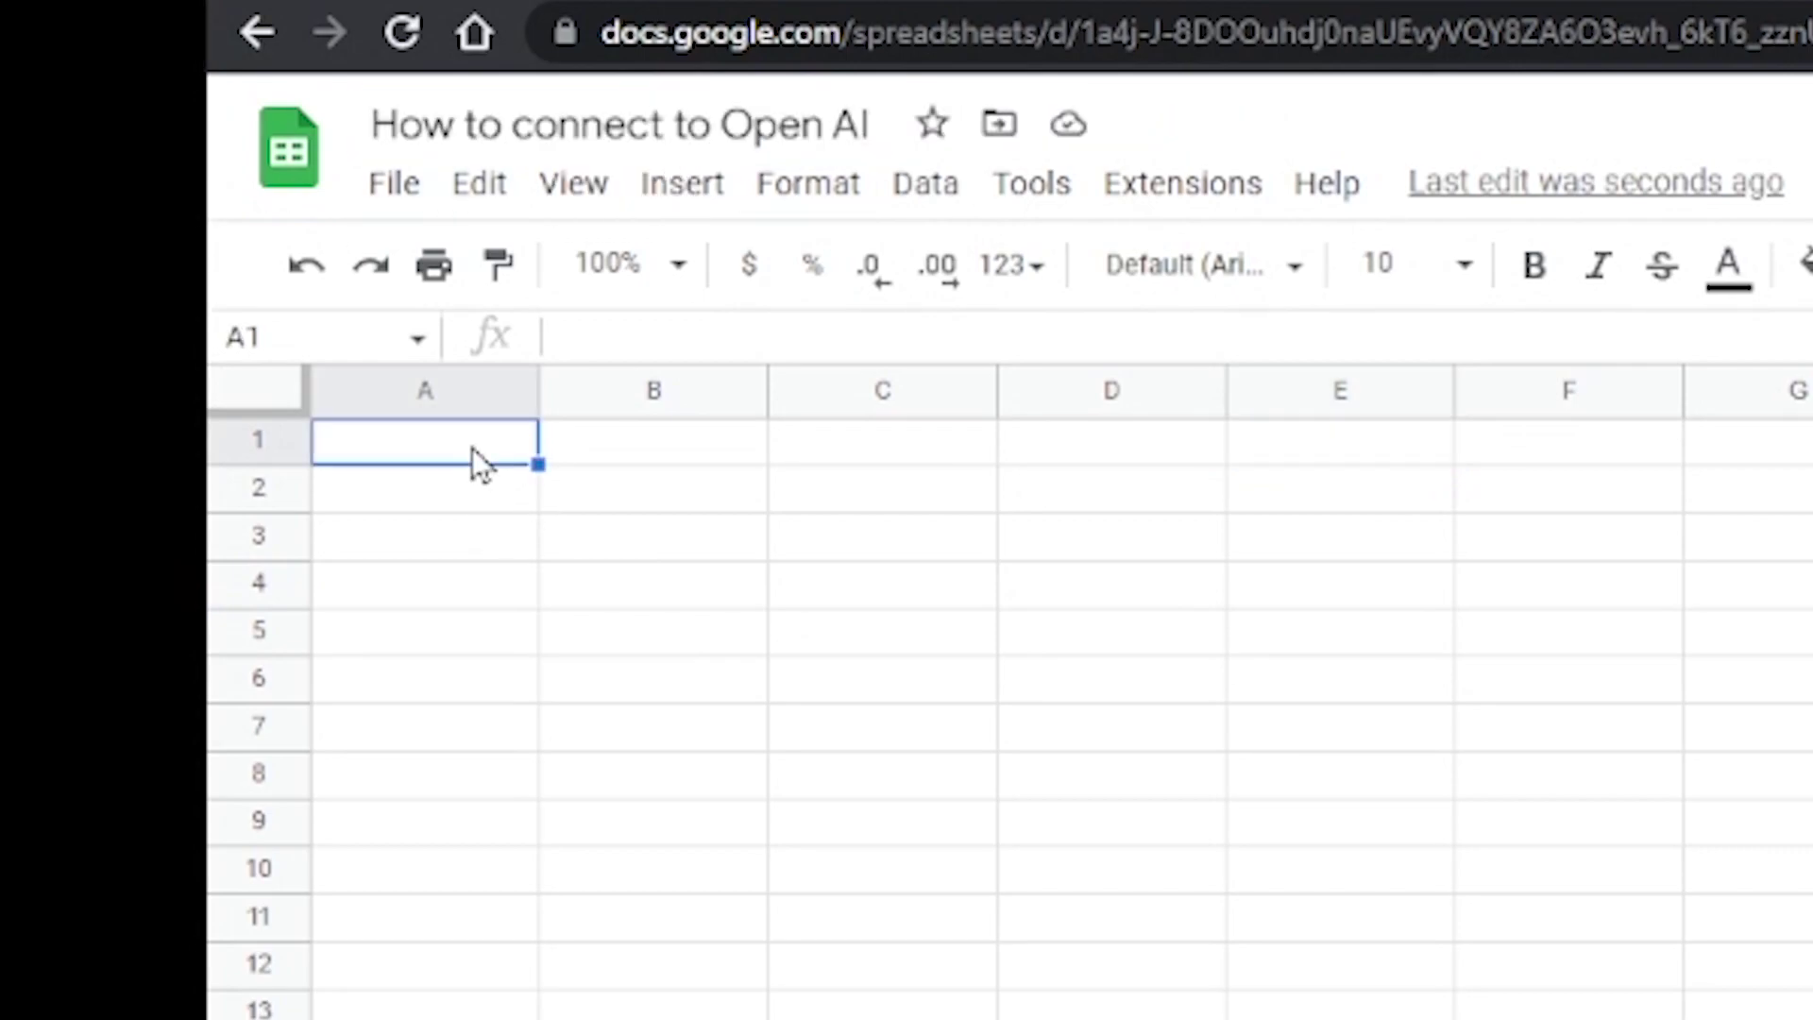
click(651, 332)
text(=)
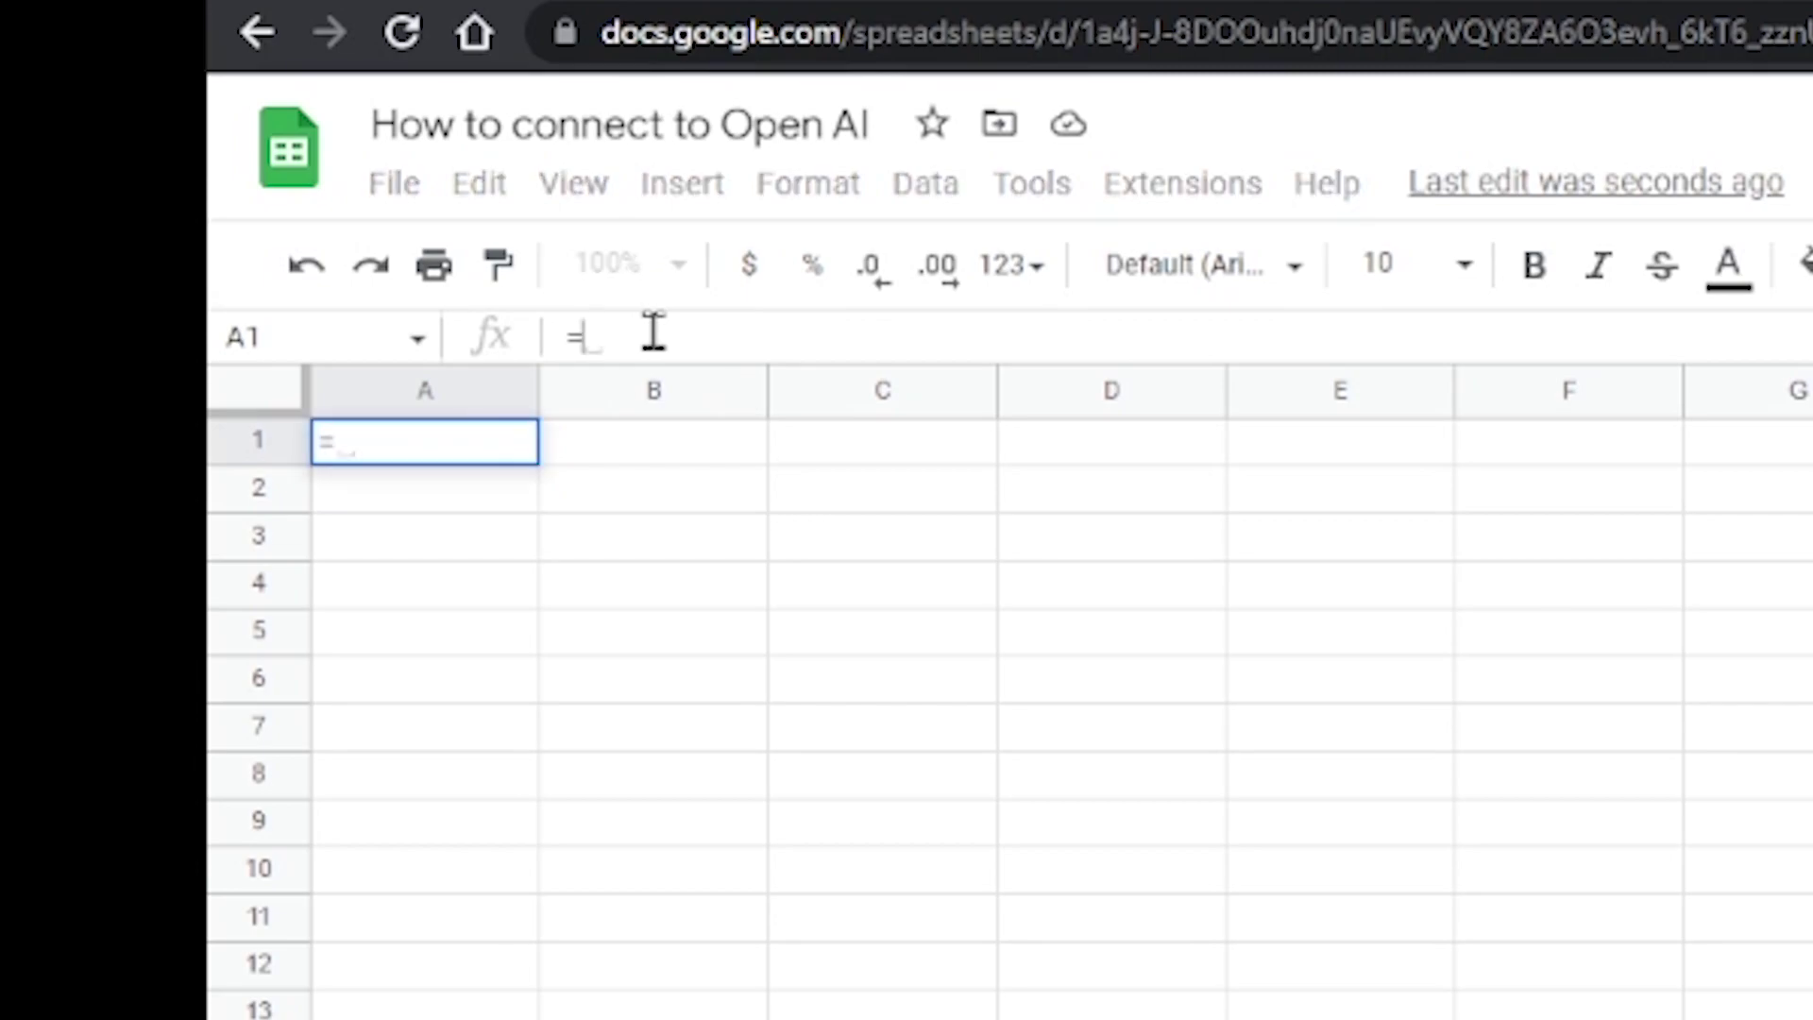
text(AI(")
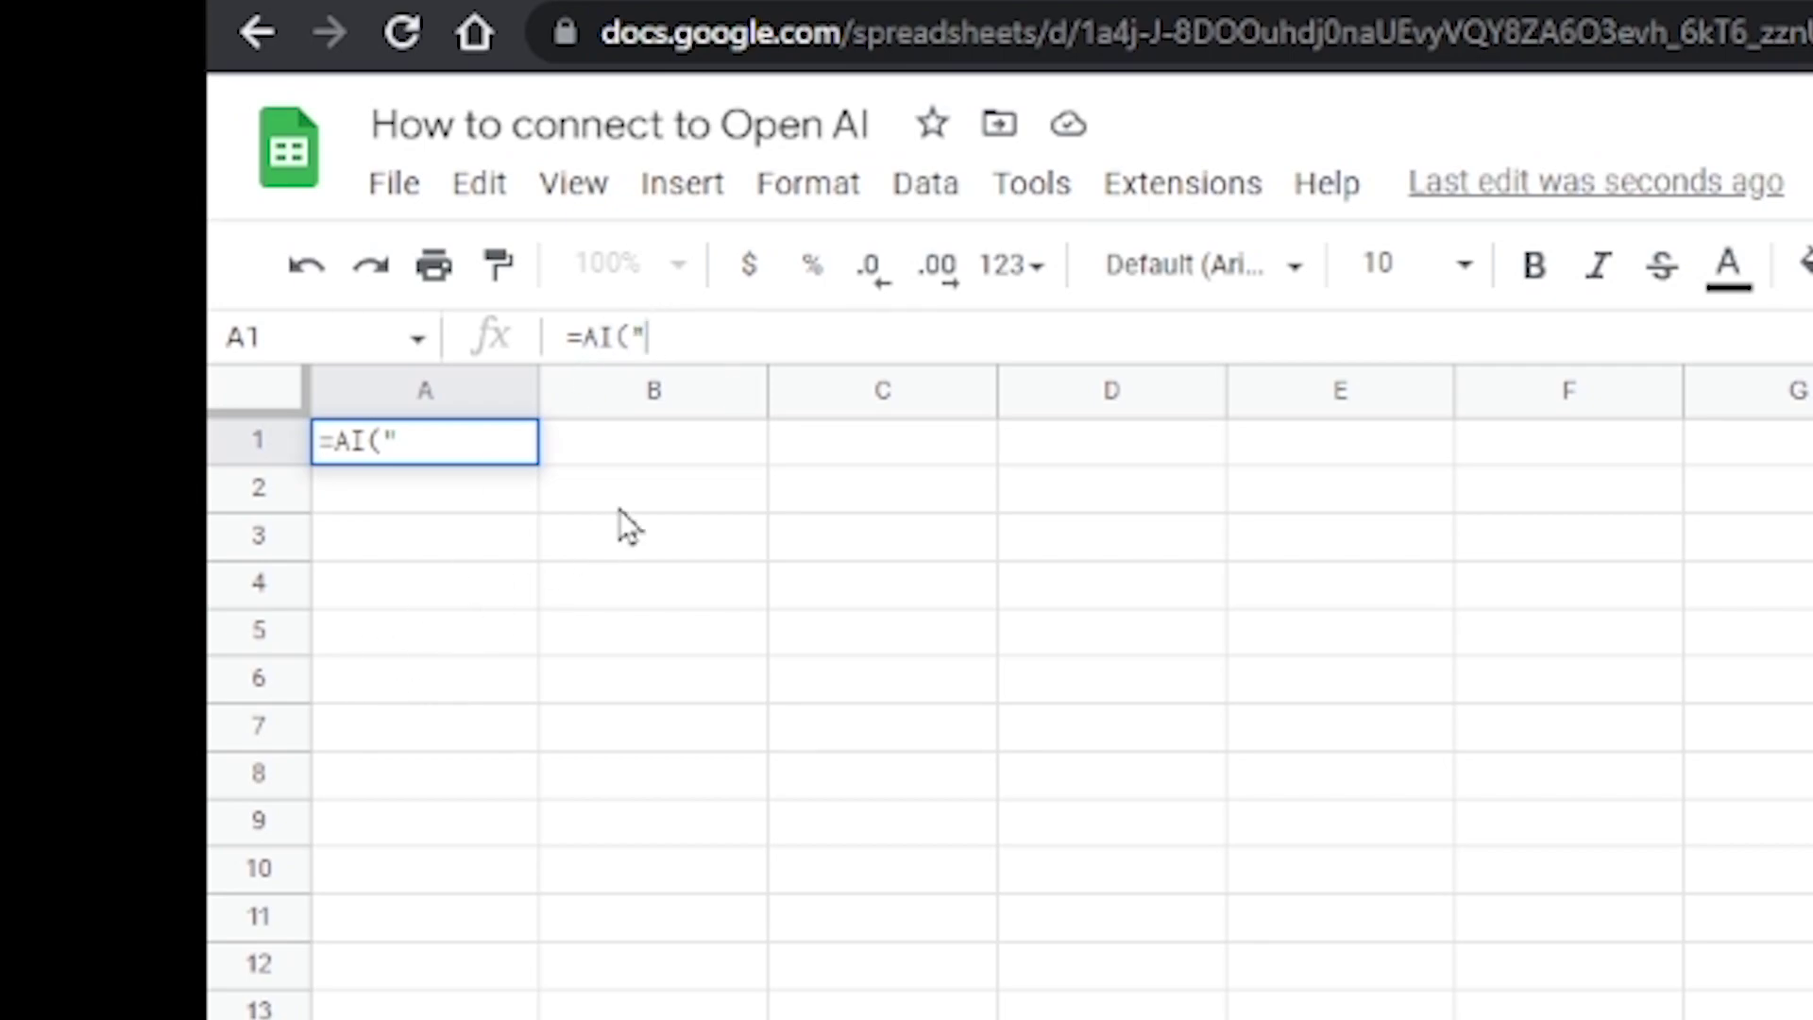
text(What are )
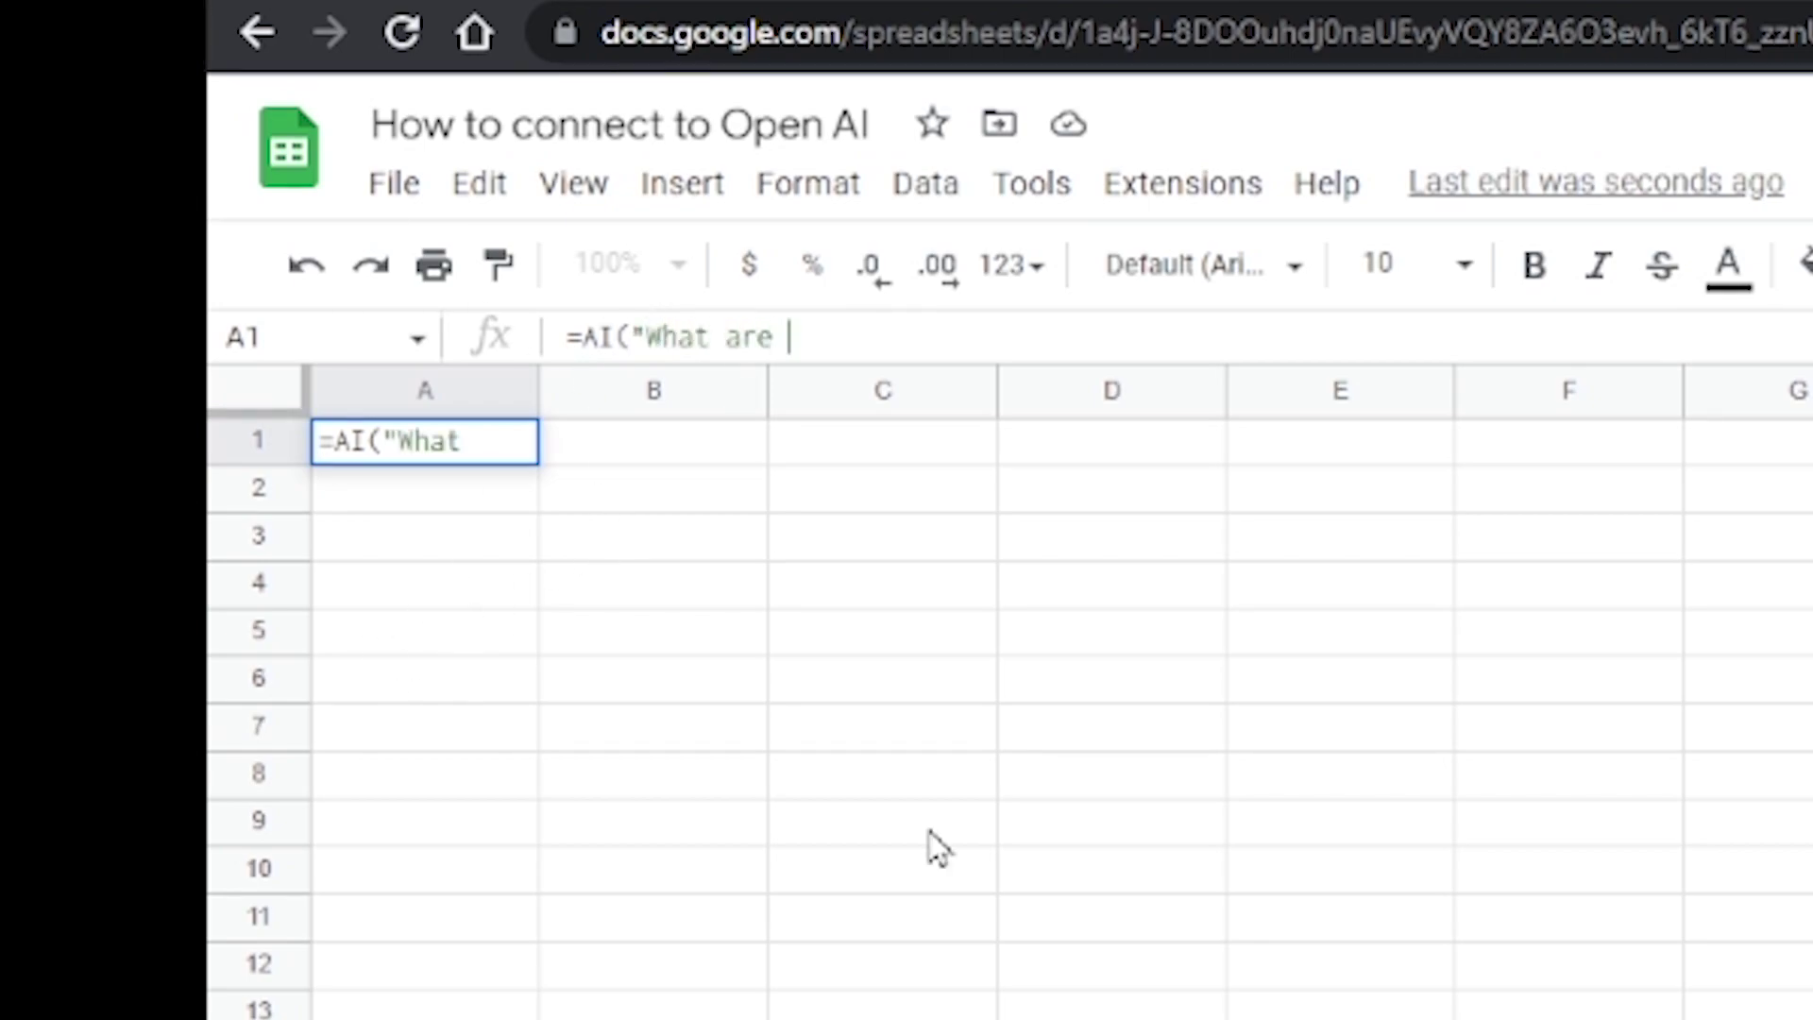
text(some usecases)
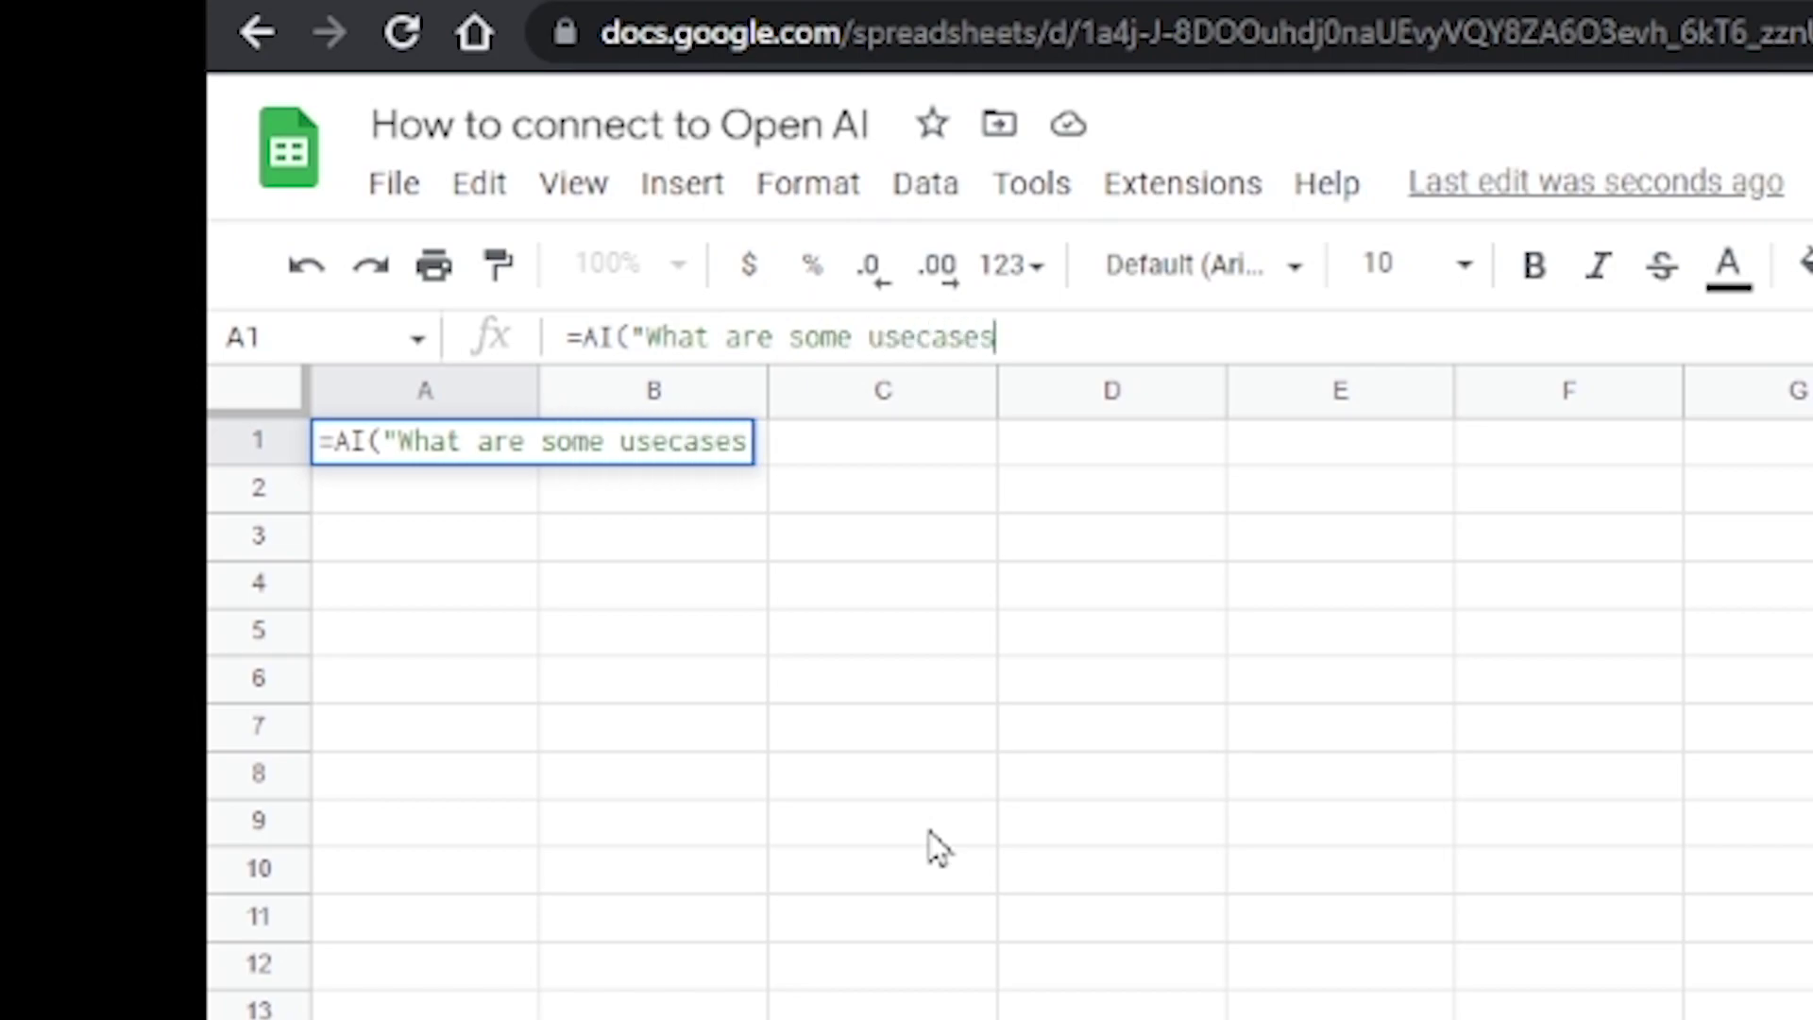
text( for )
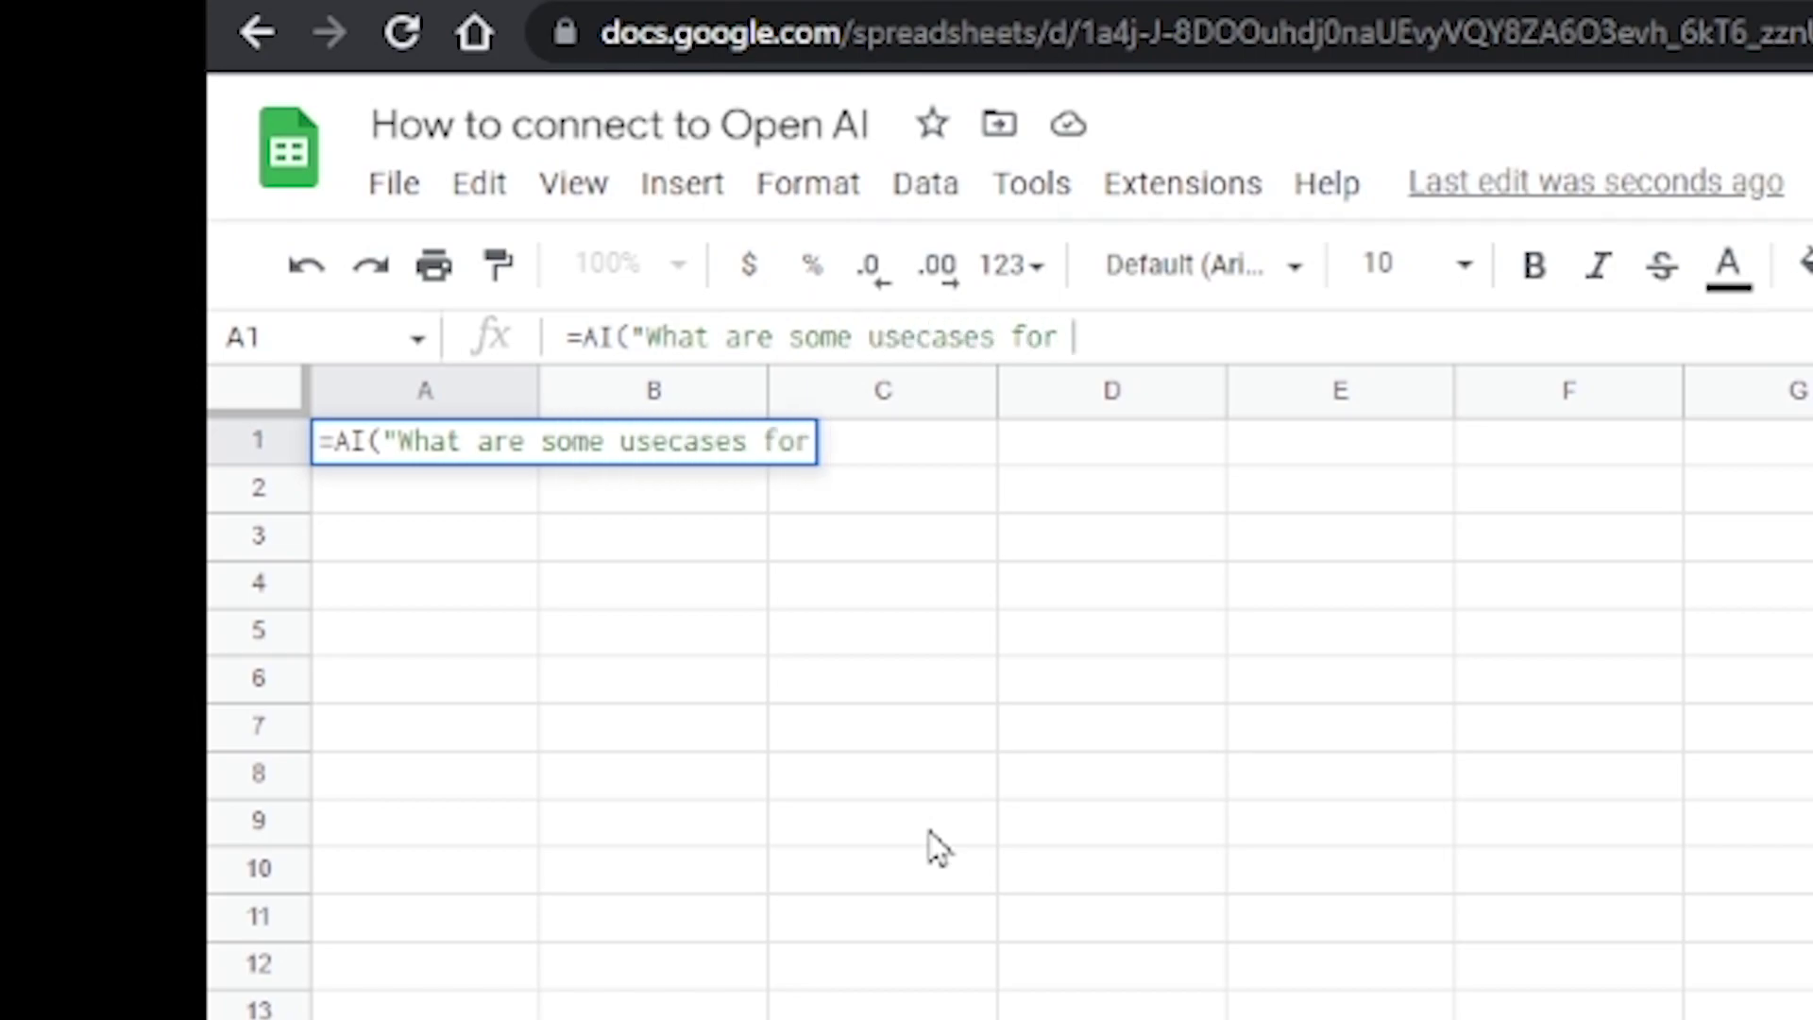
text(GPT3 with google spread)
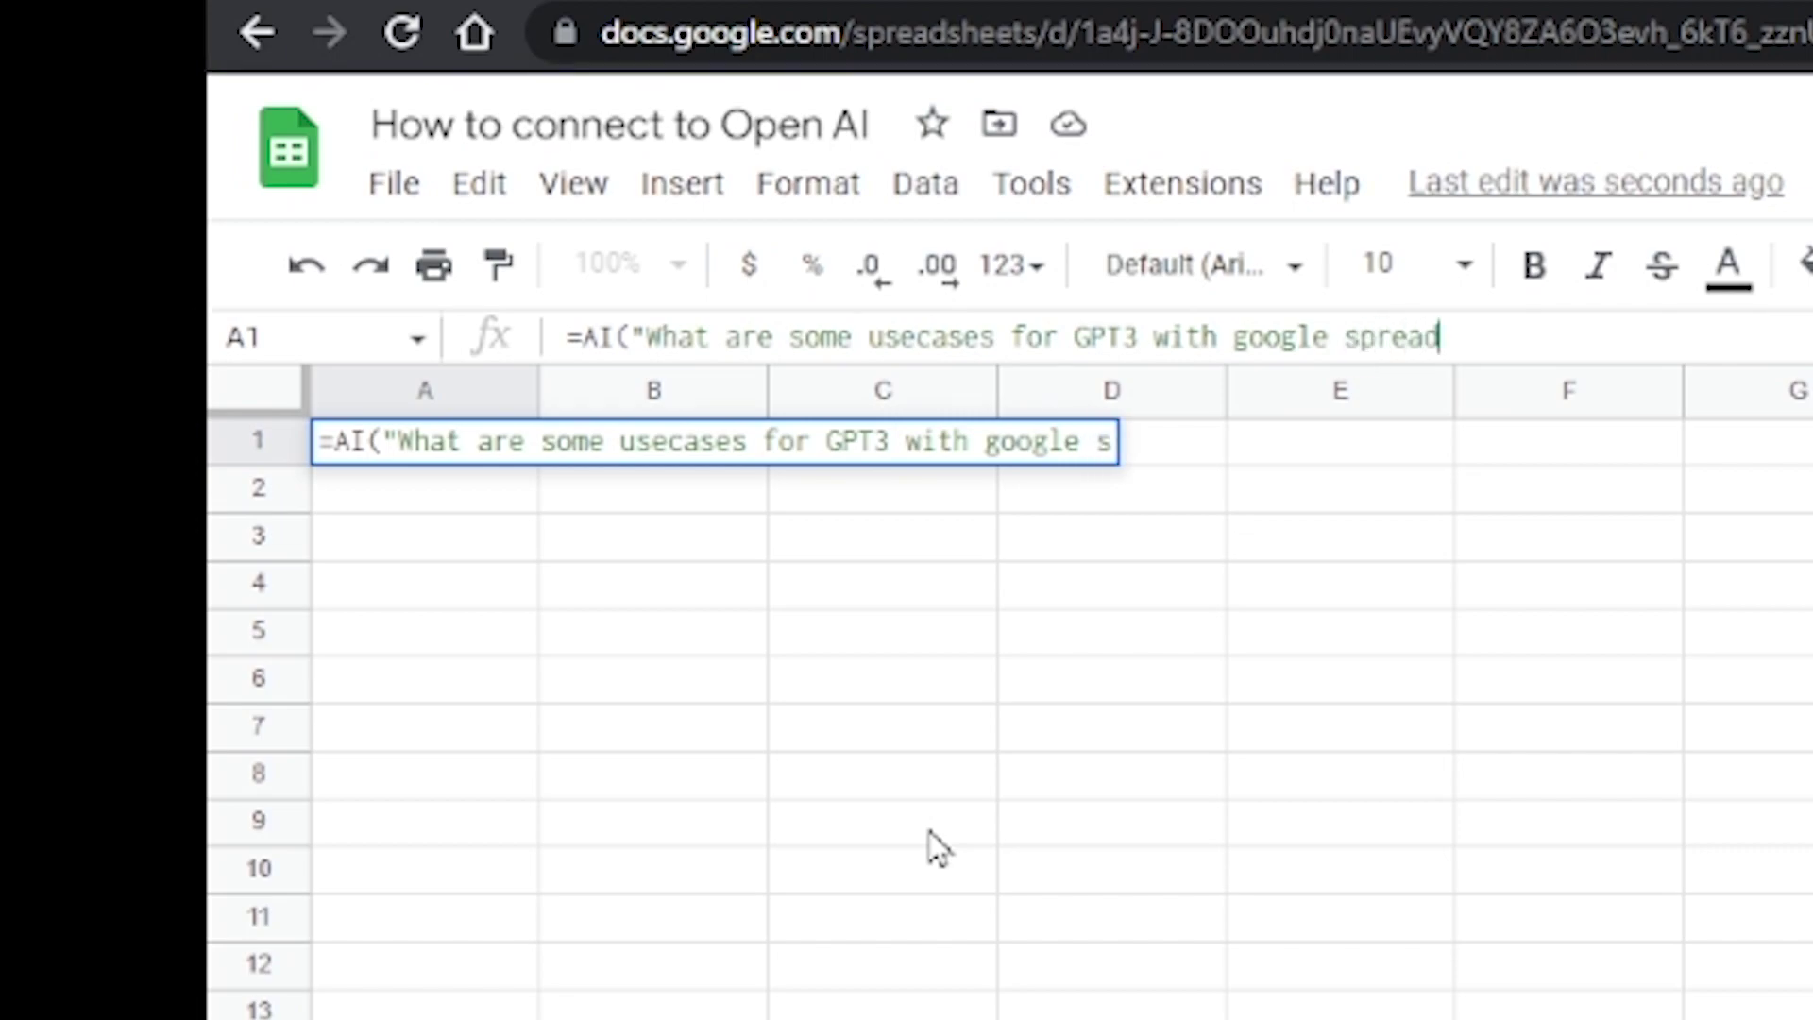
text(sheet"))
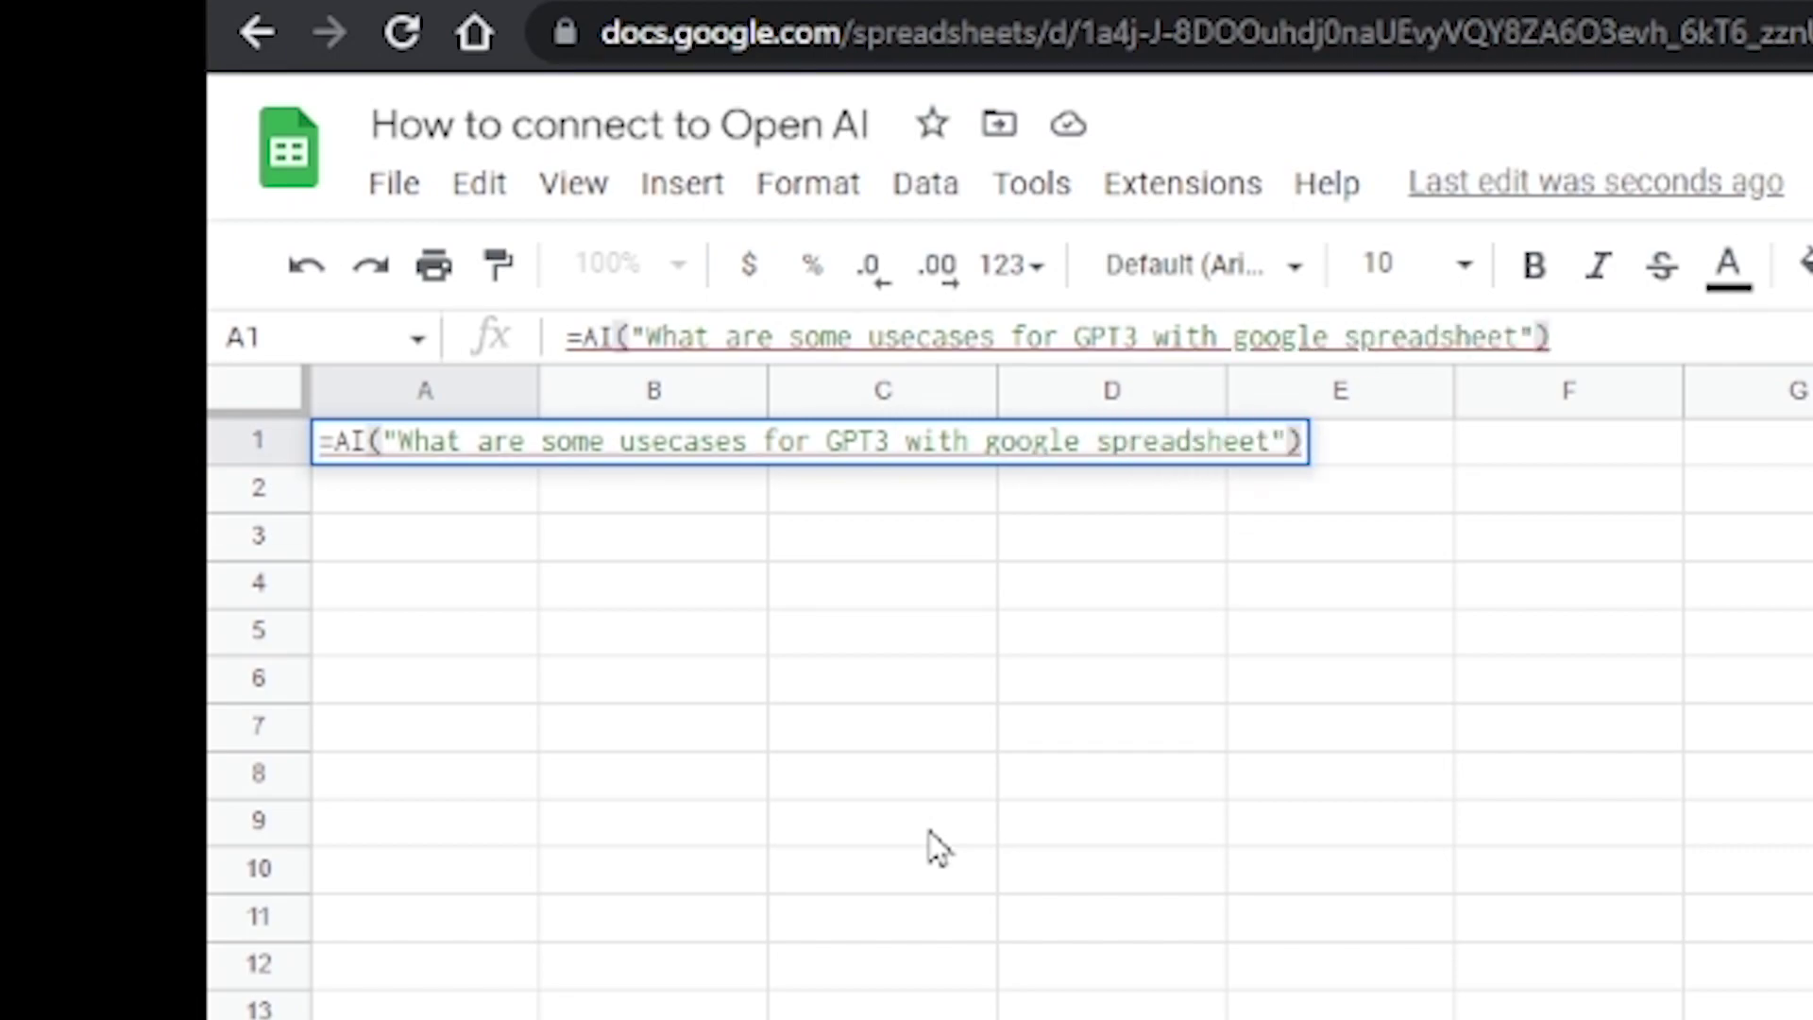
key(Return)
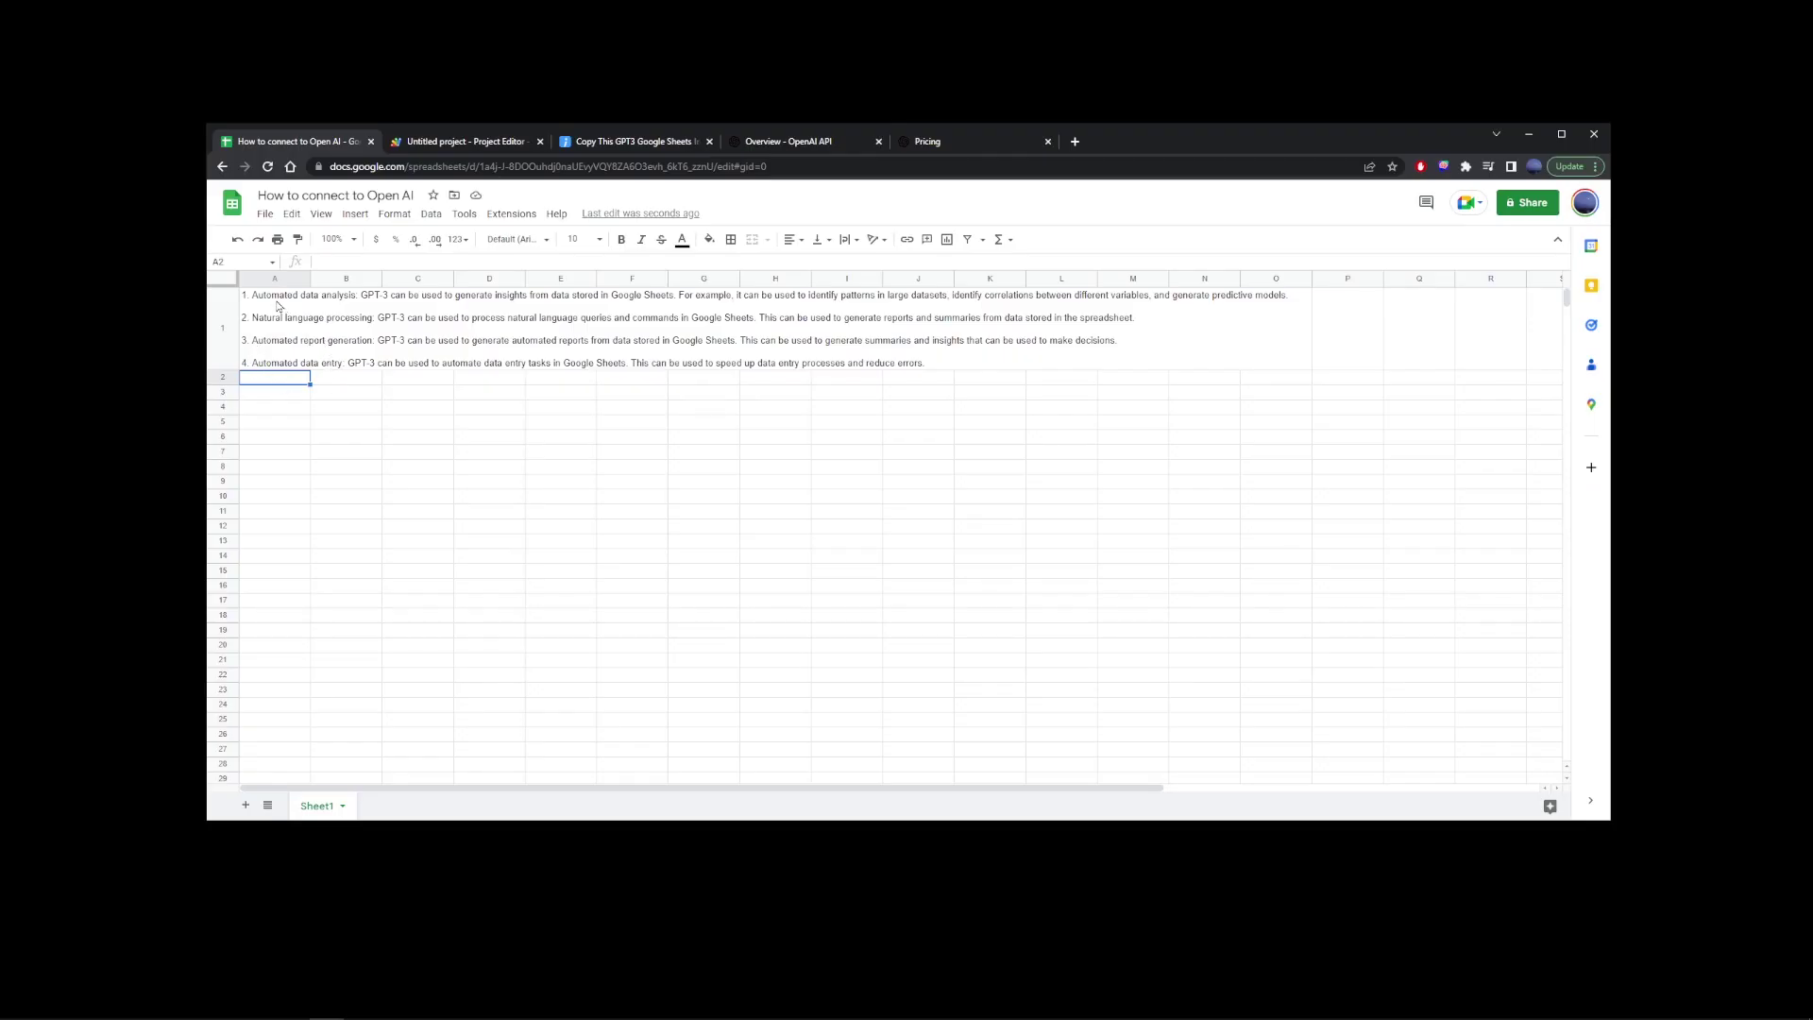
Inspect A1's formula and its four GPT-3 use cases, then select cell A3
click(283, 307)
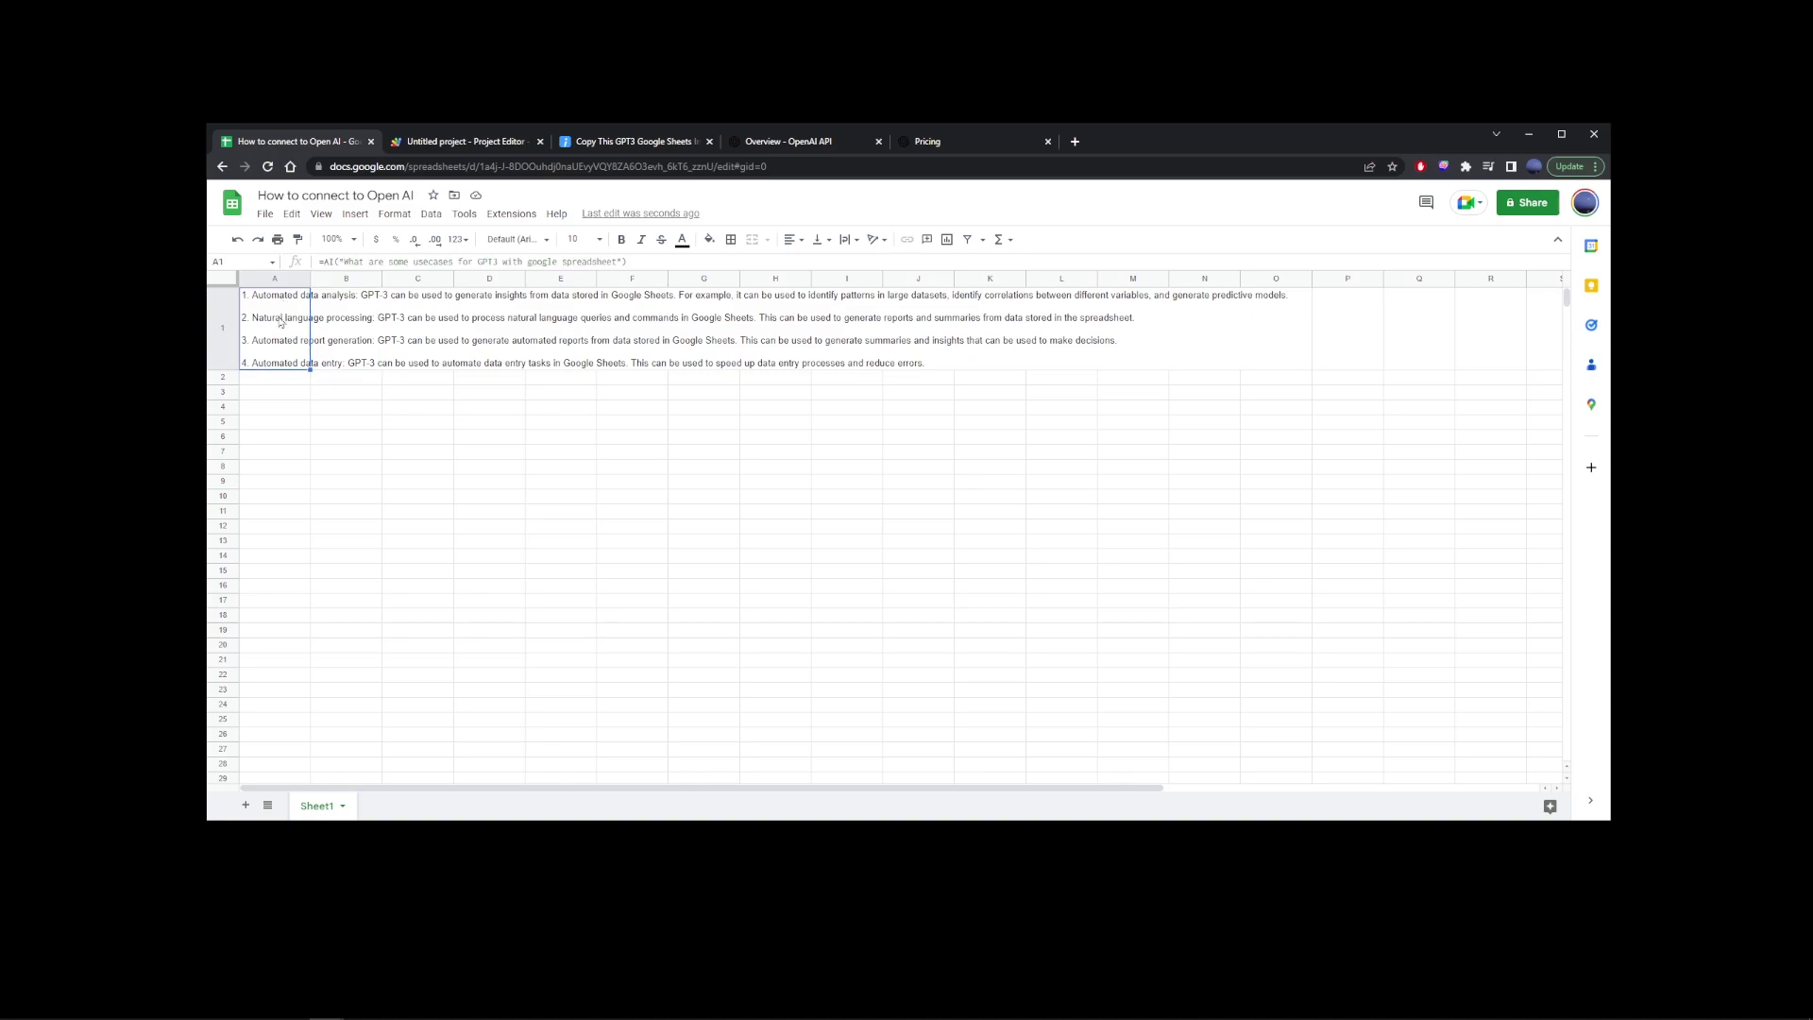
click(273, 398)
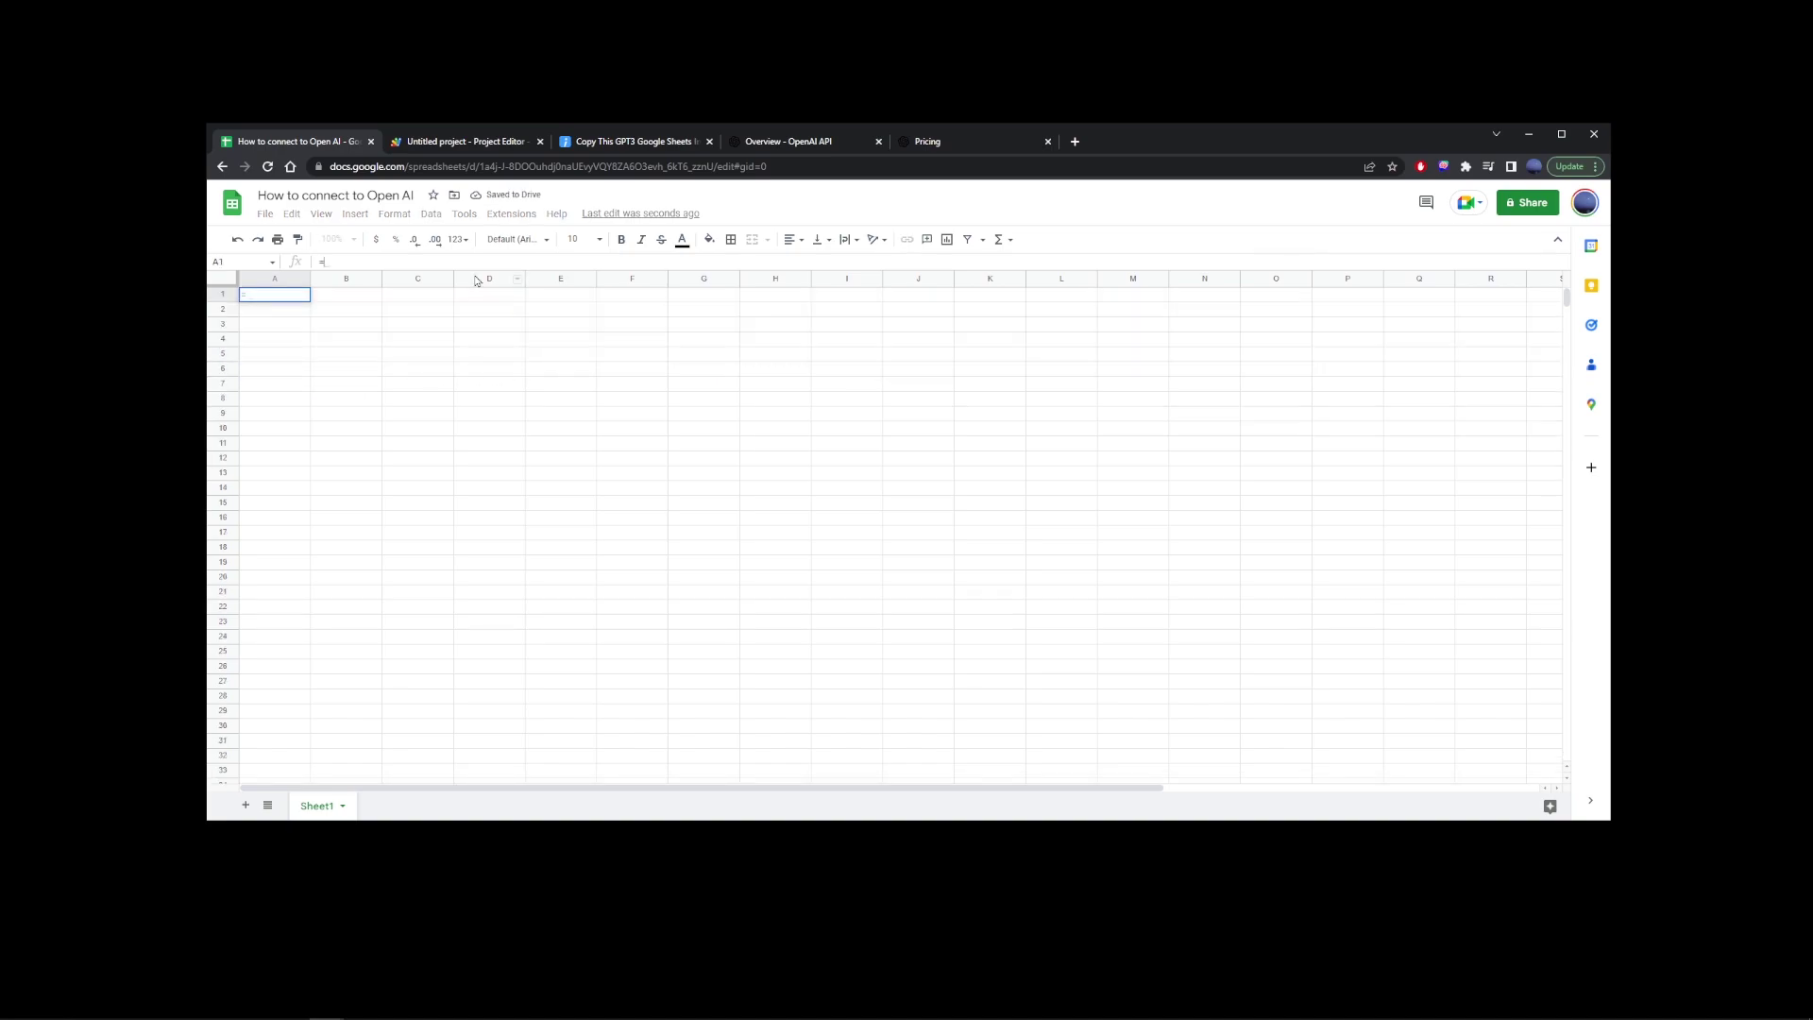
Enter =AI("Generate 3 clickbait titles") in A1, fixing the typo, and check the three titles
text(=AI()
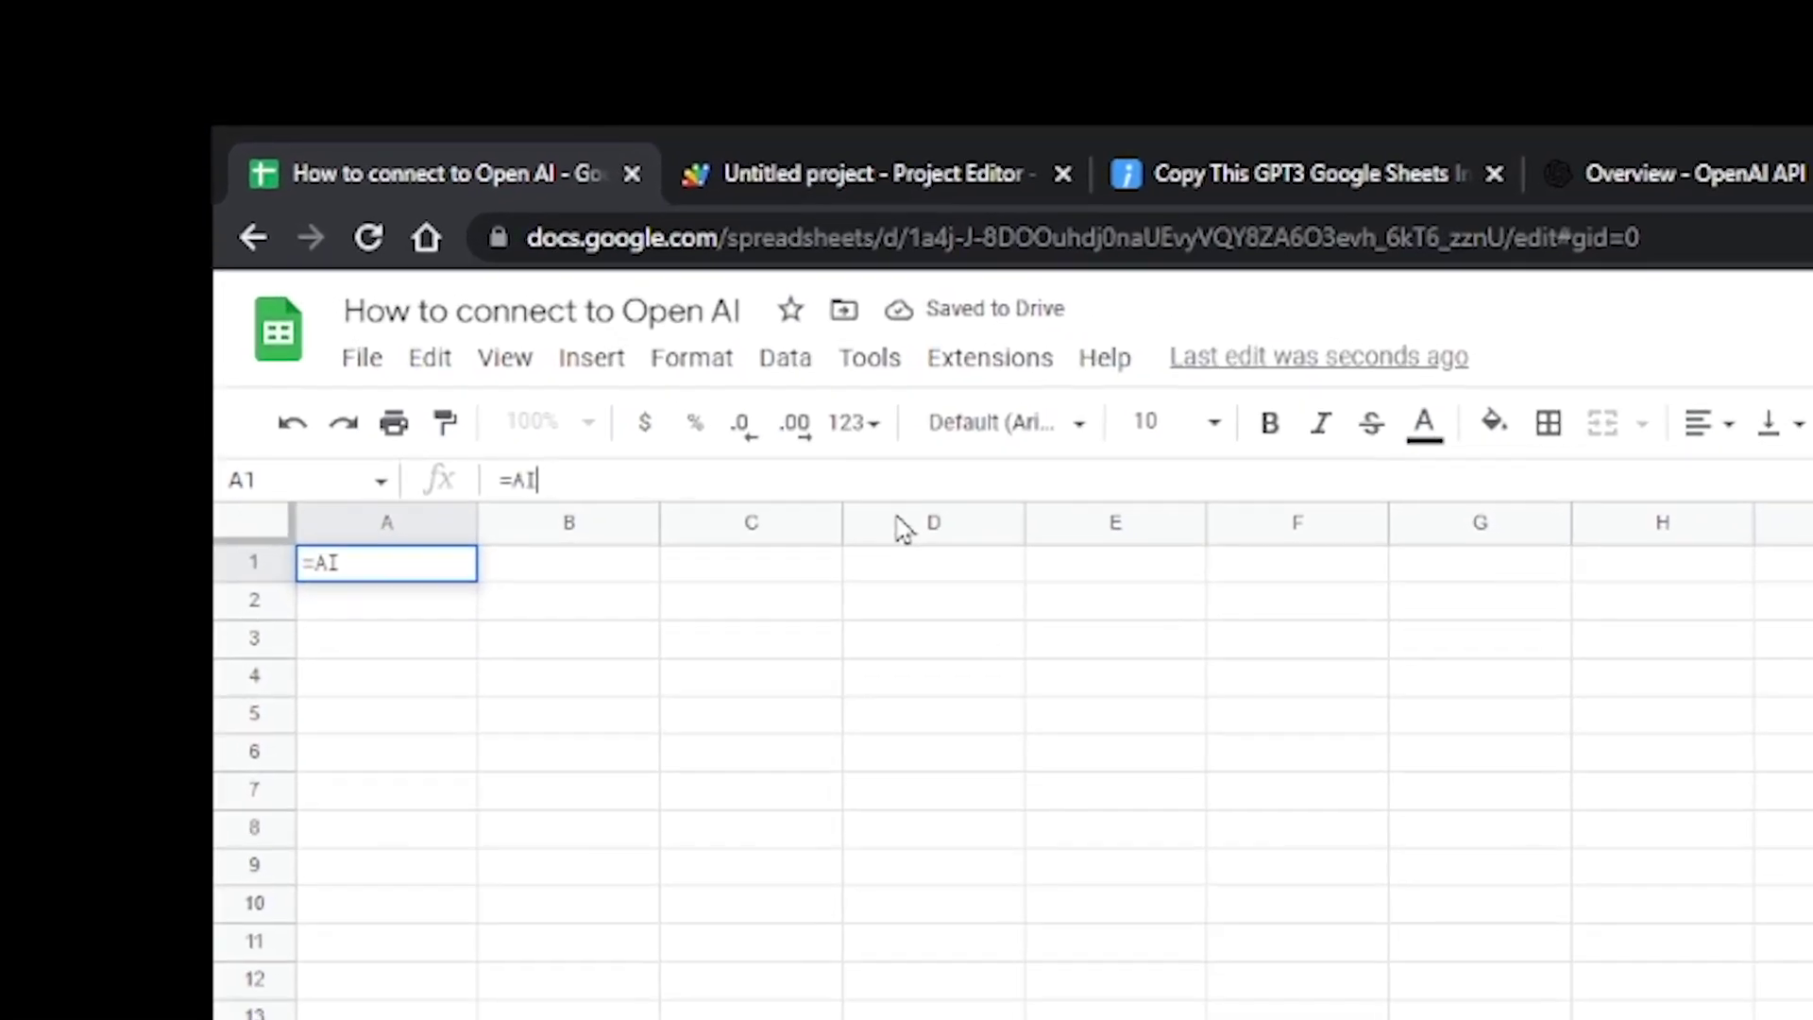
text("Gene)
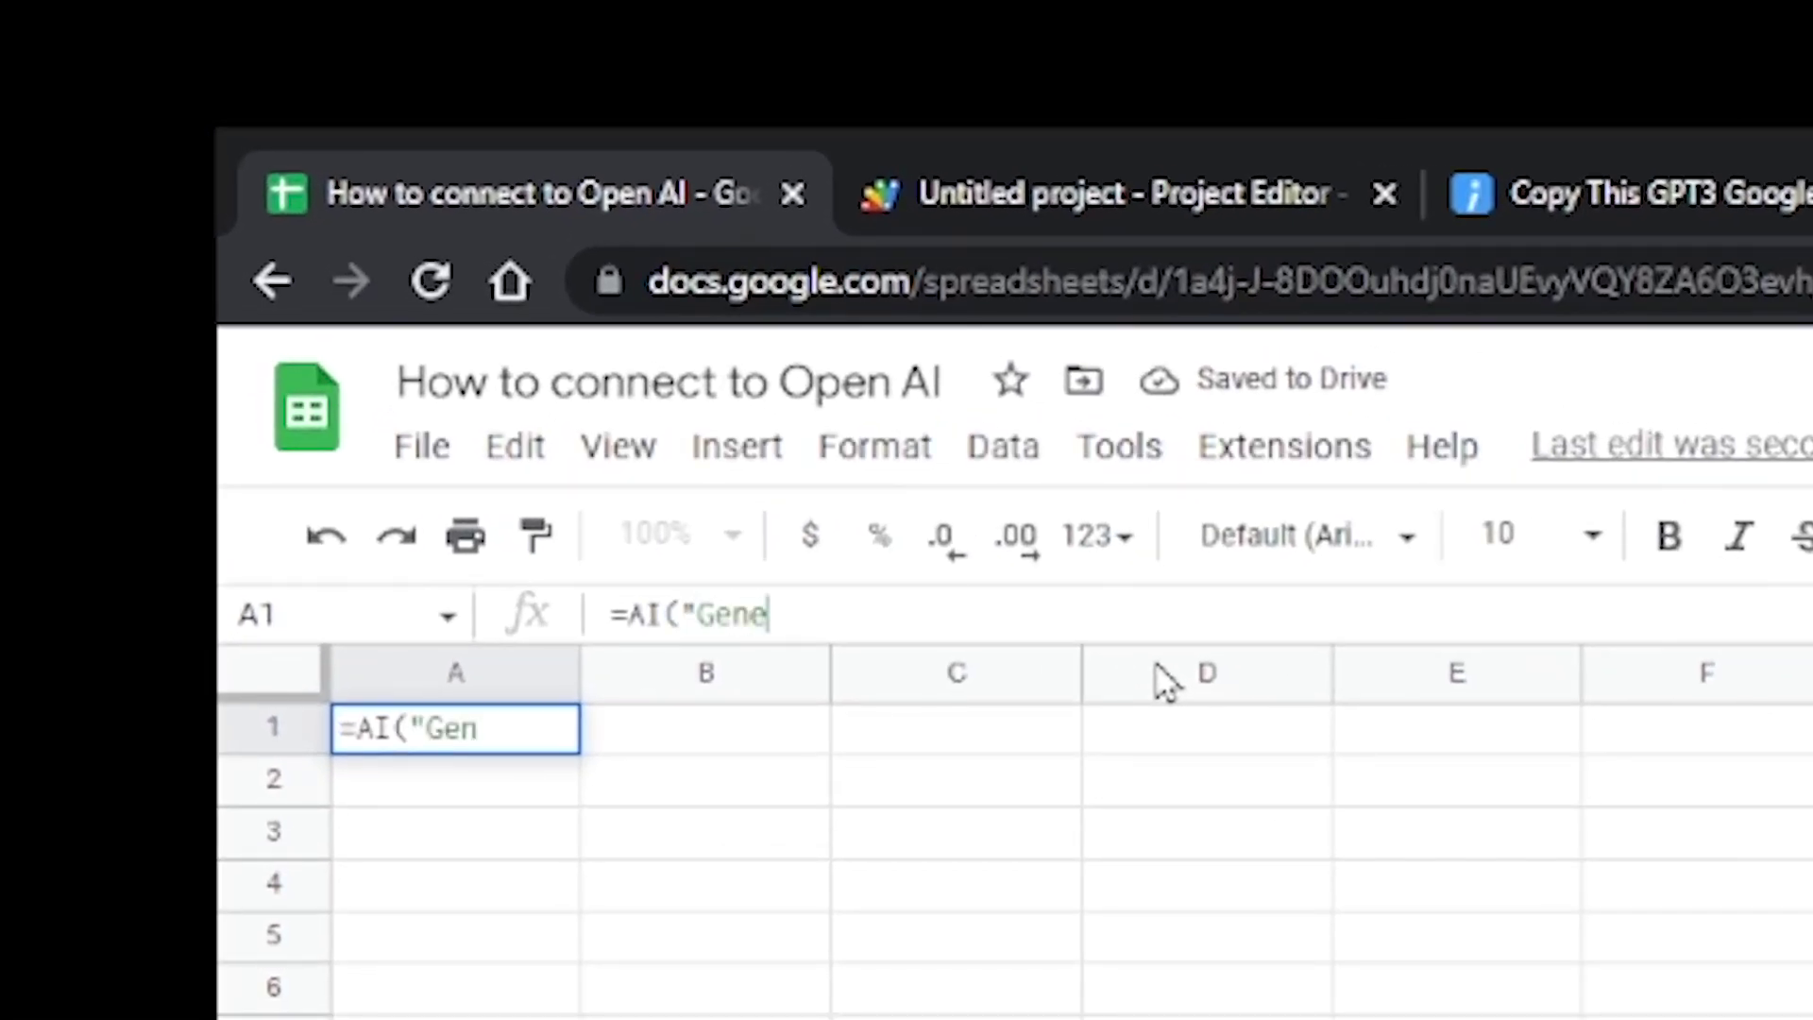
text(rate 3 )
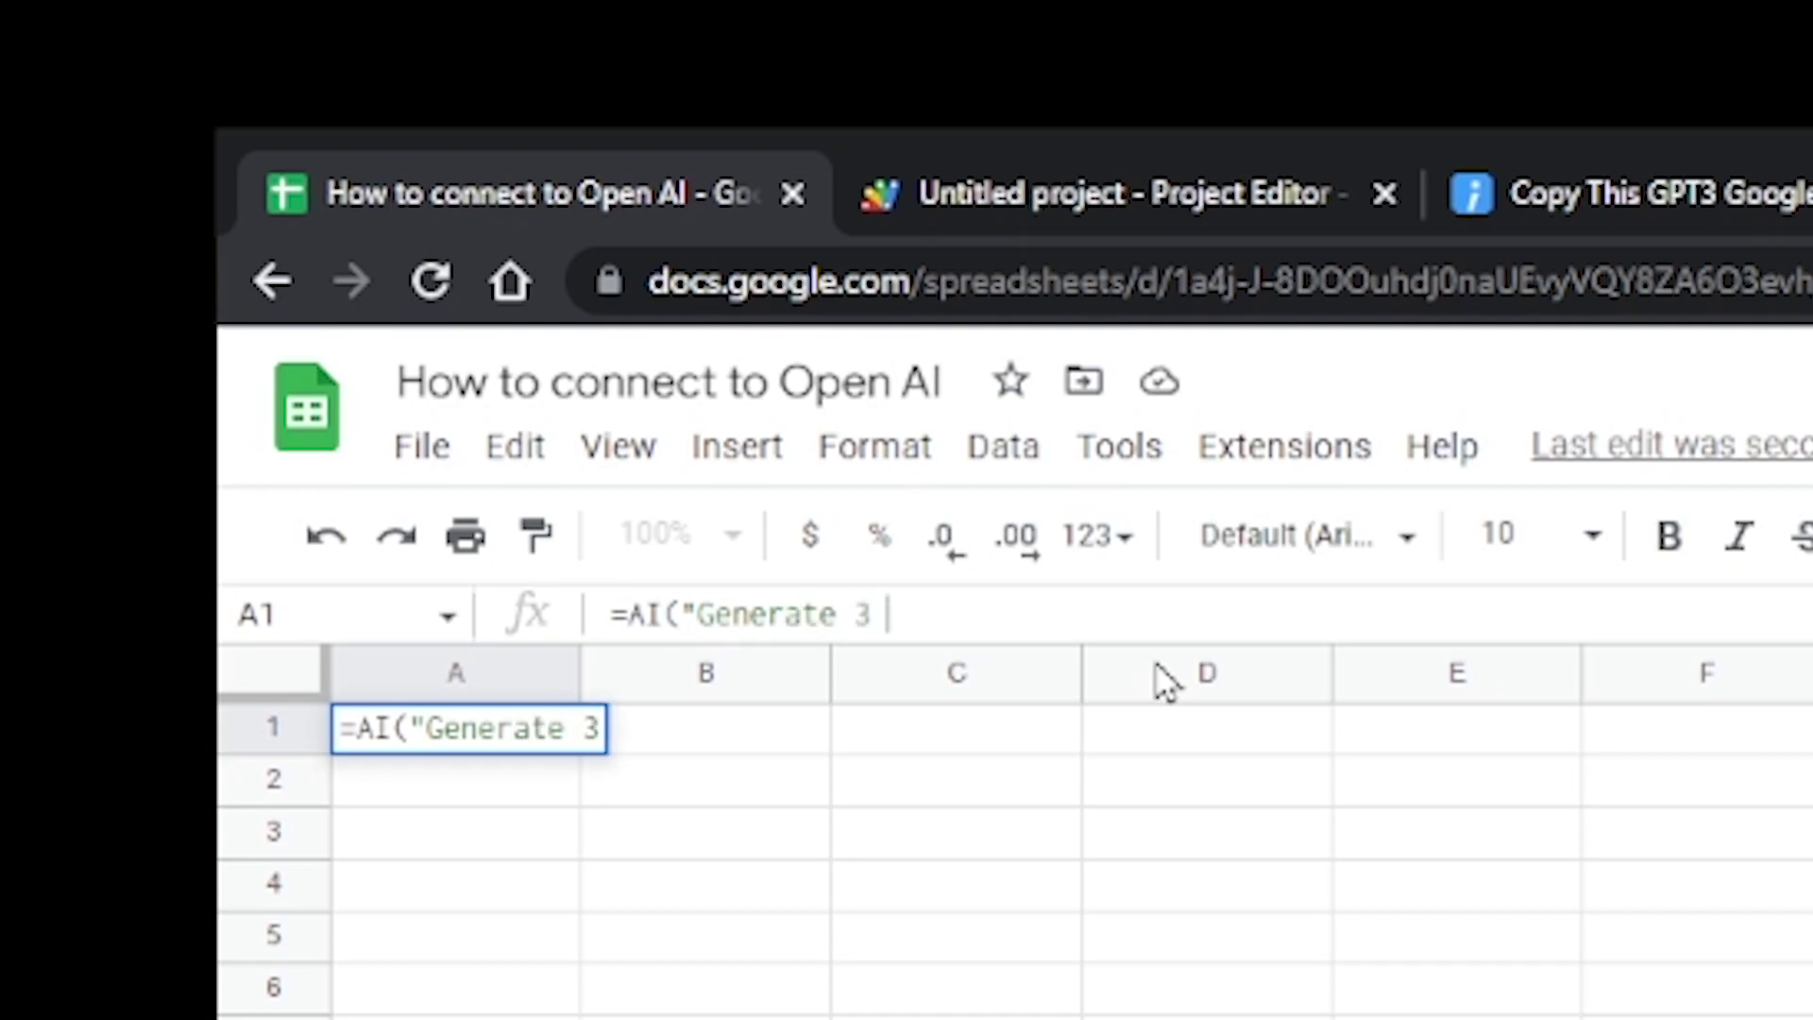
text(clicklb)
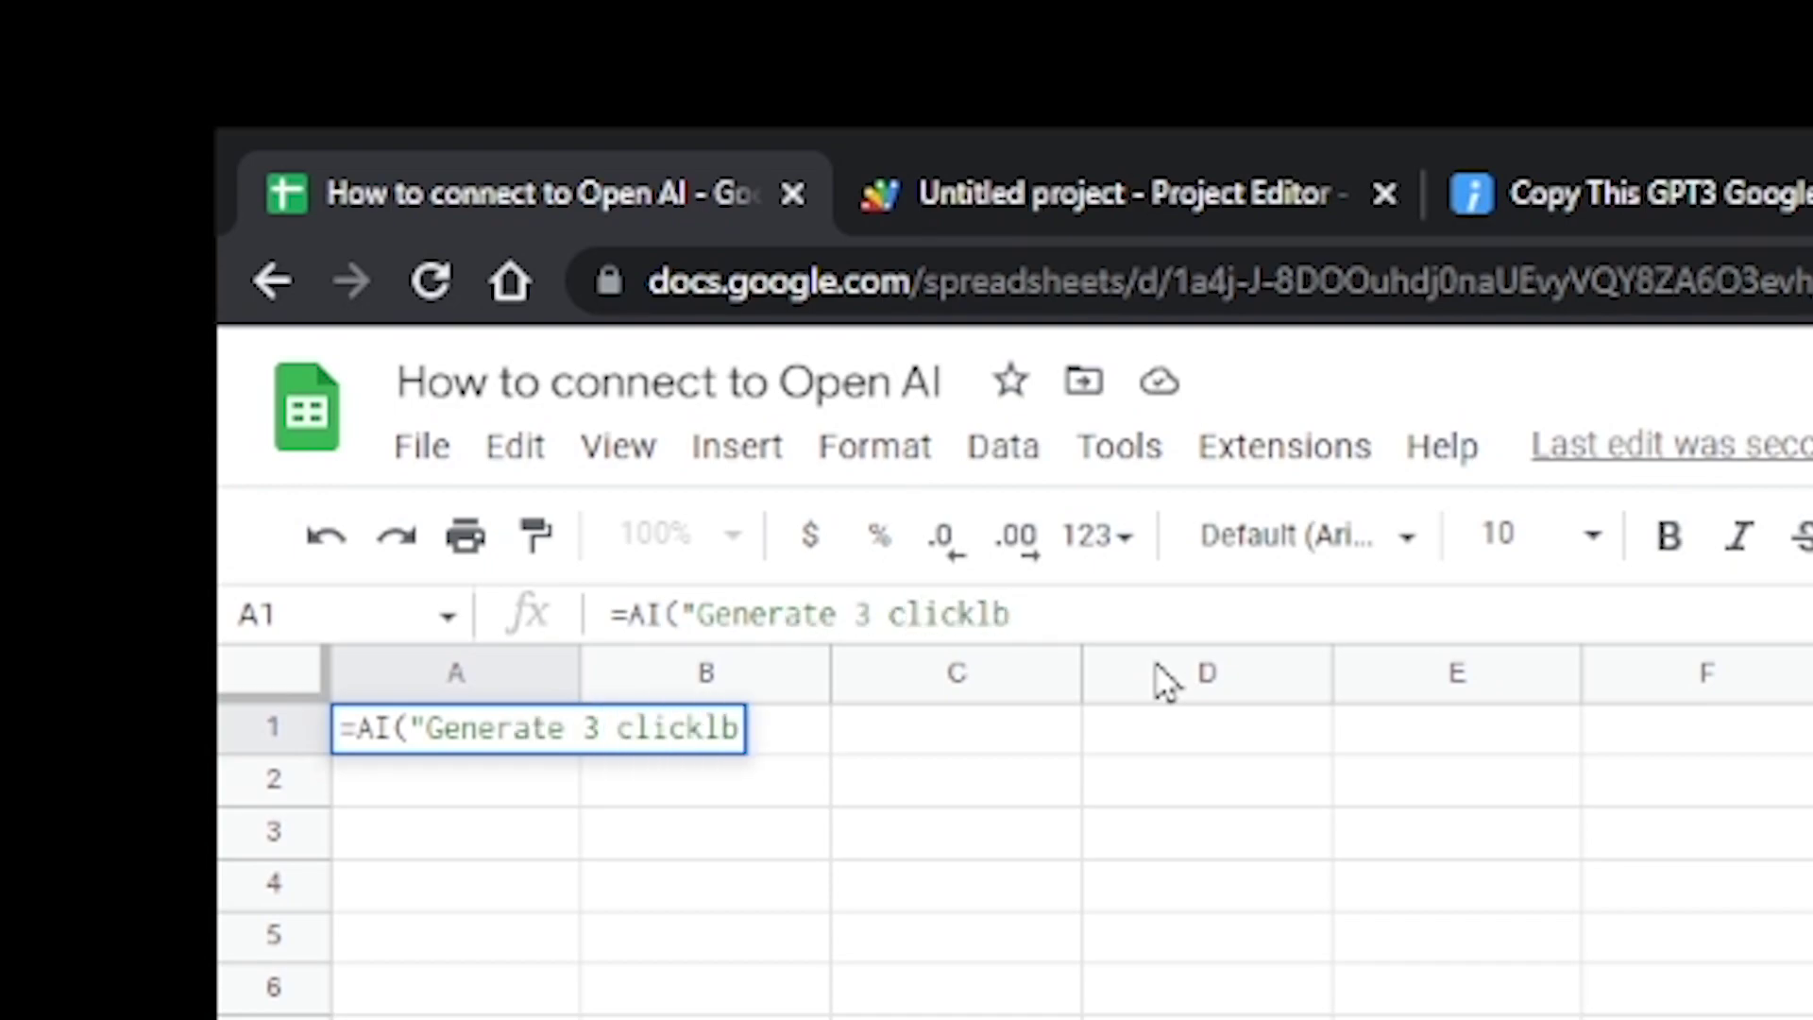
key(BackSpace)
key(BackSpace)
text(bait )
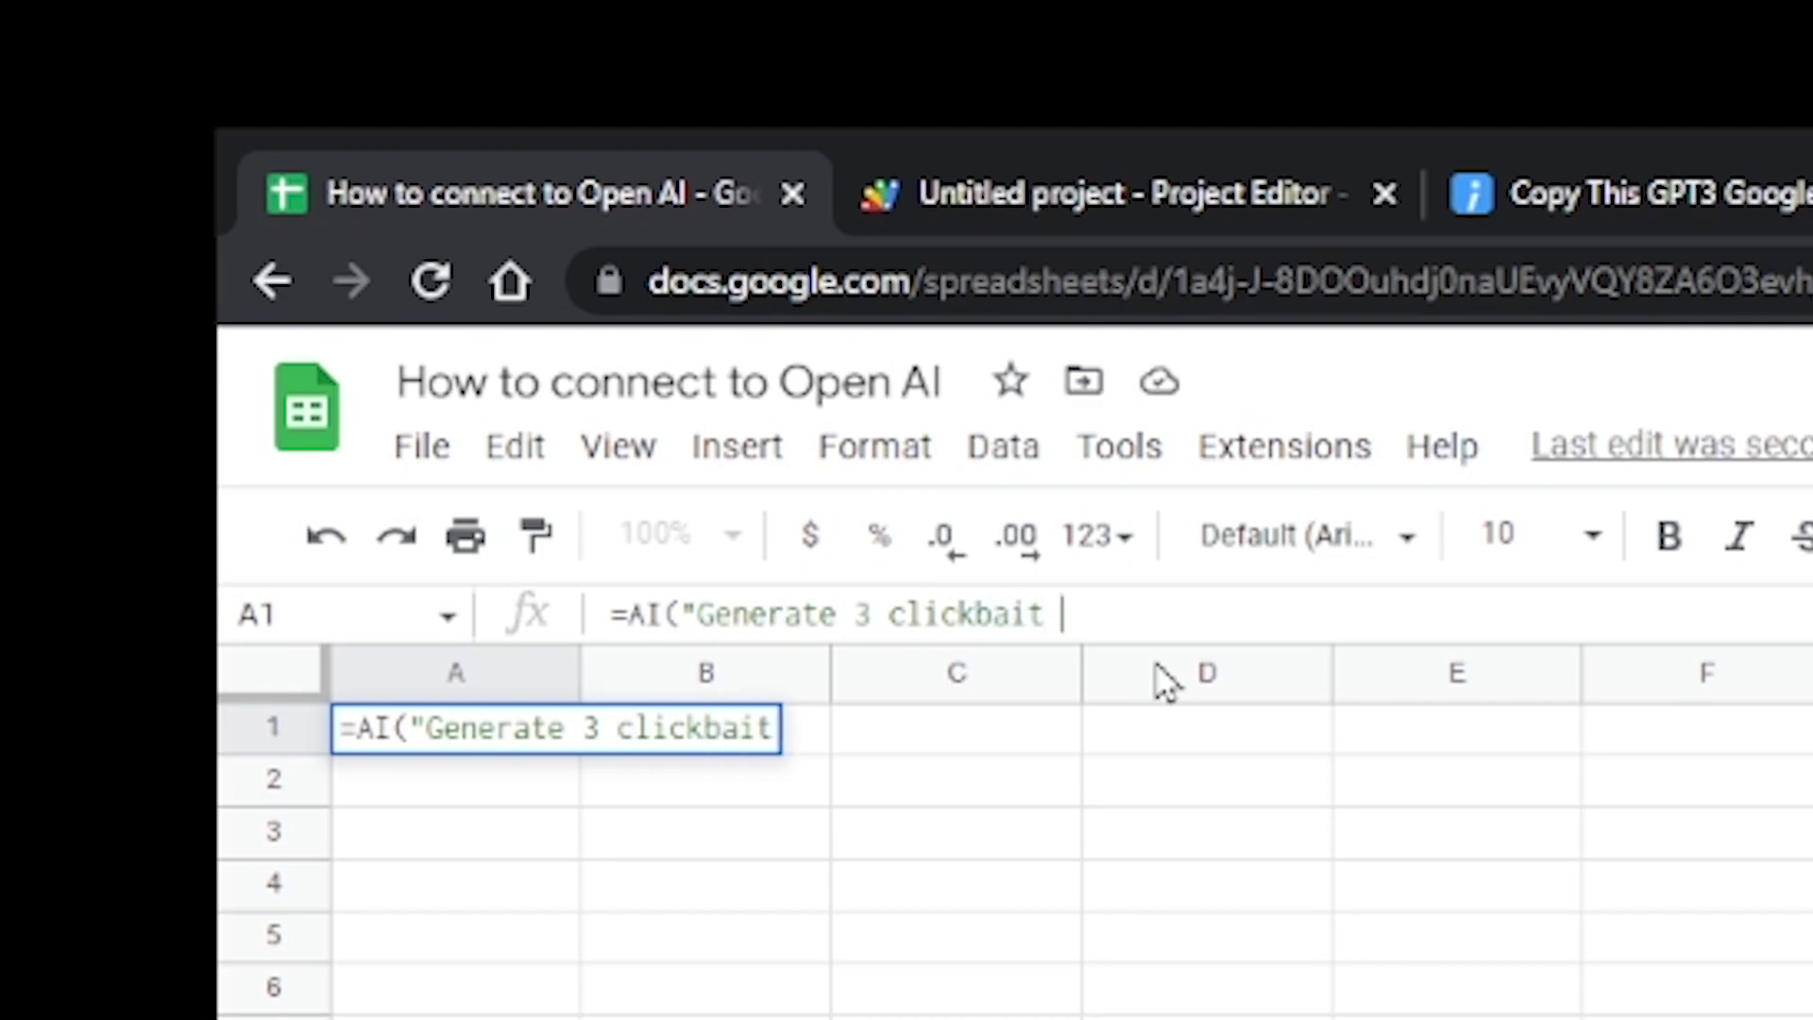
text(titles"))
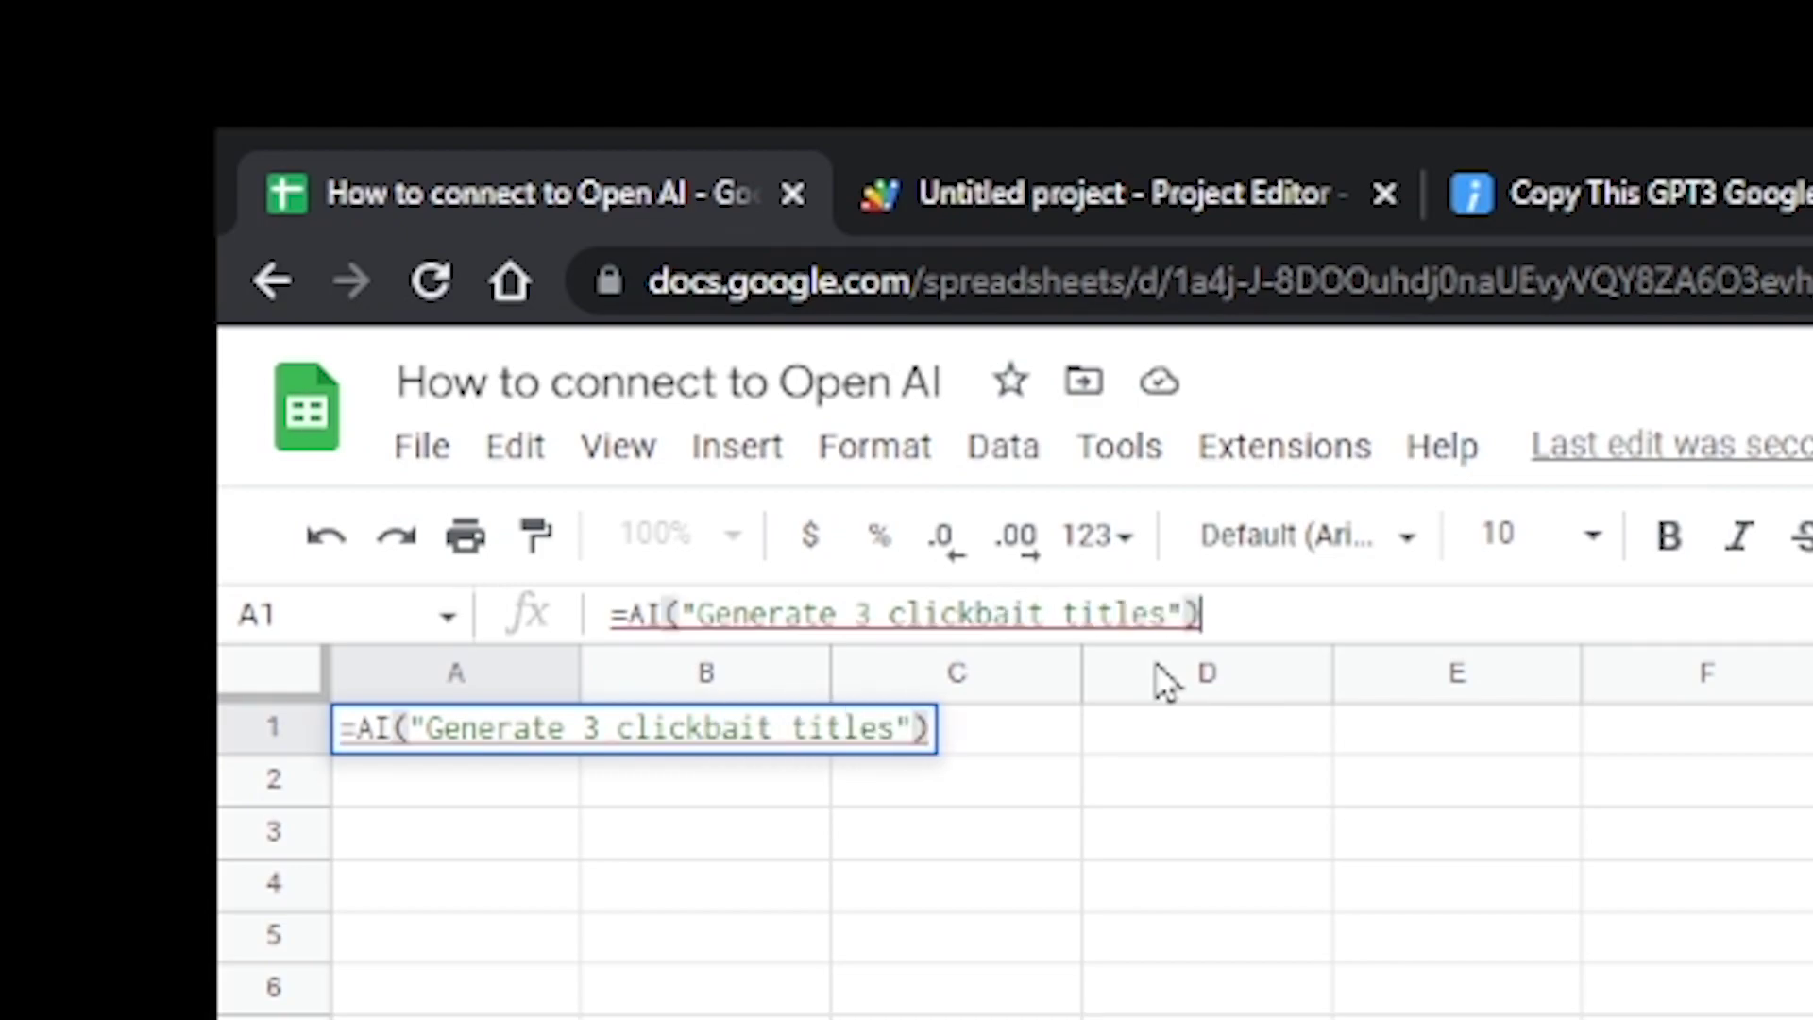
key(Return)
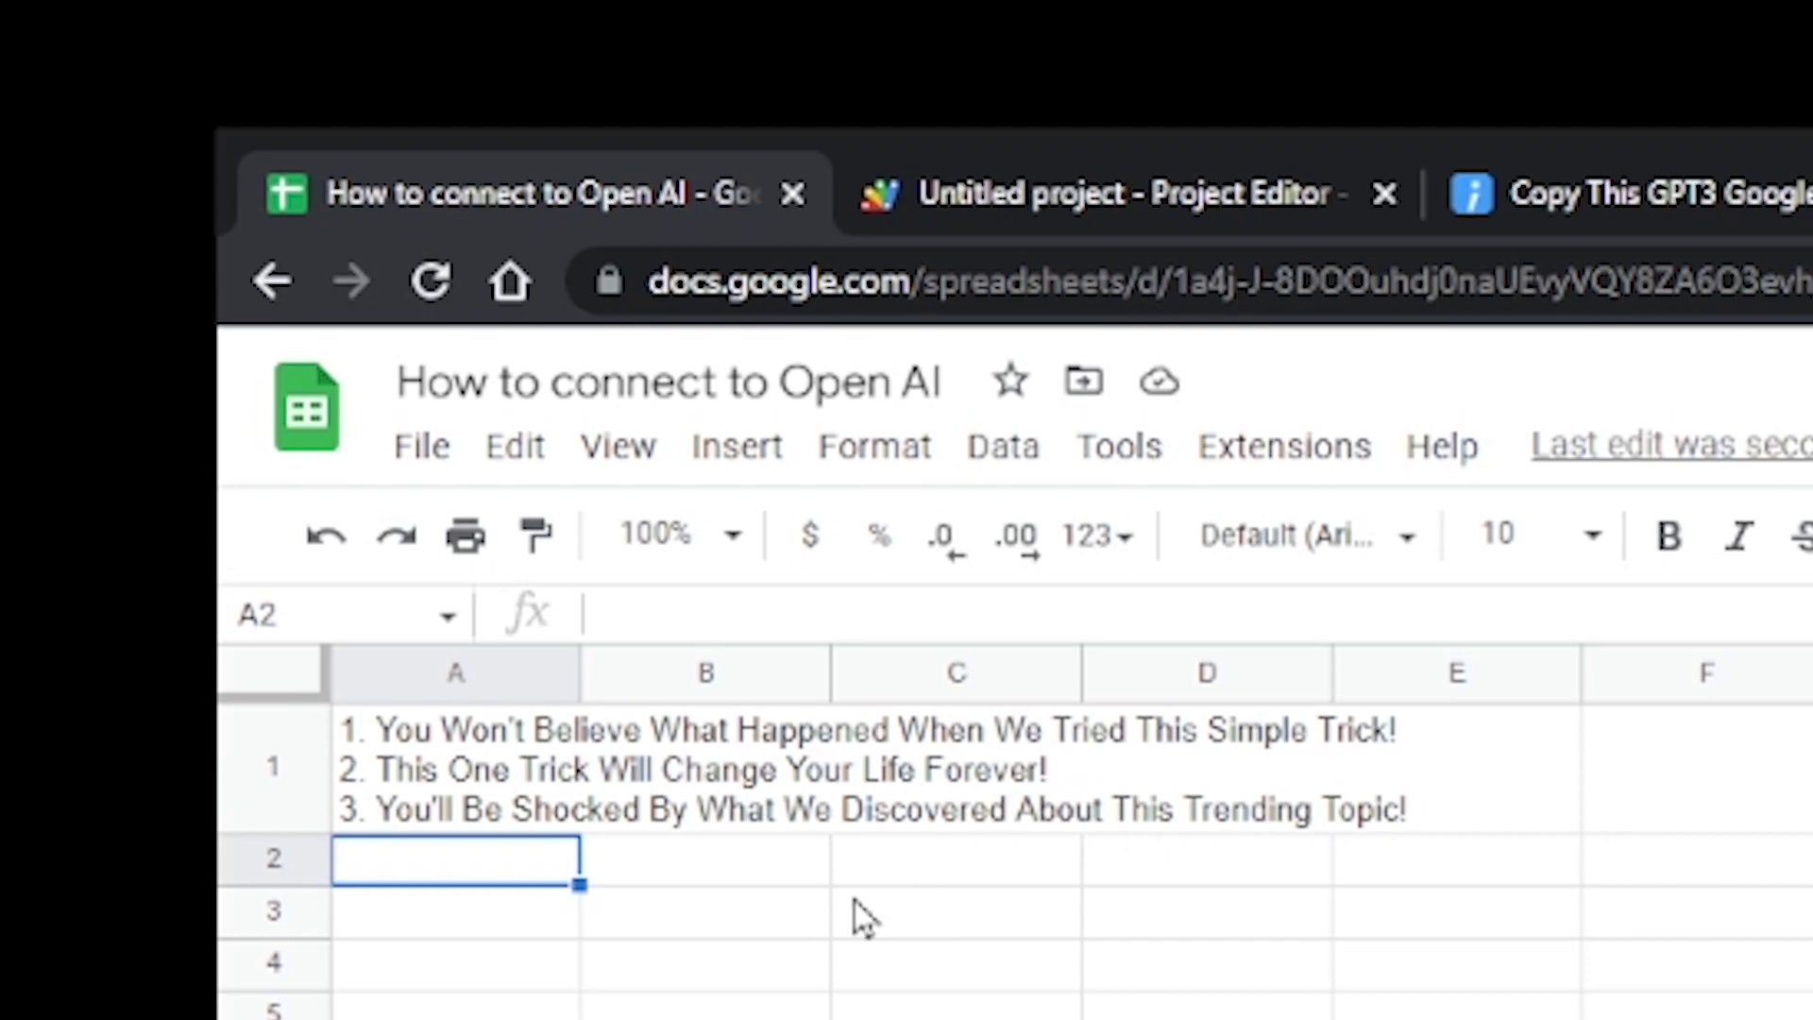
click(402, 751)
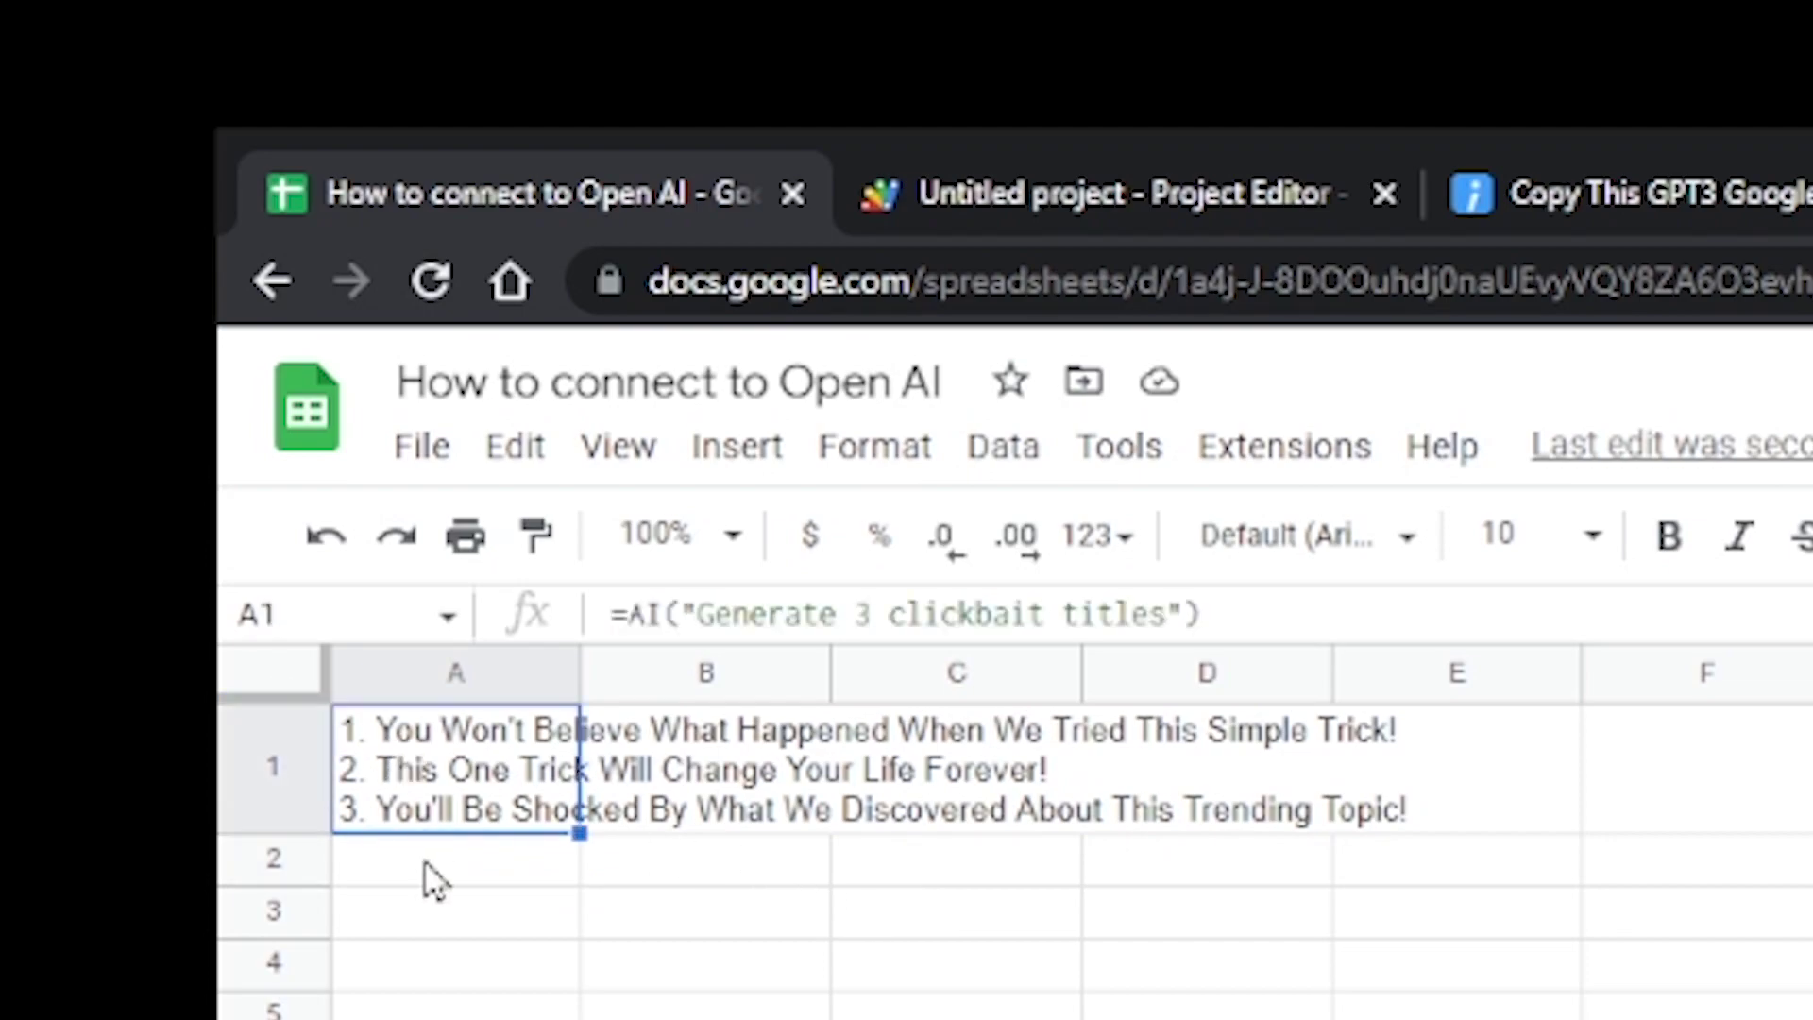